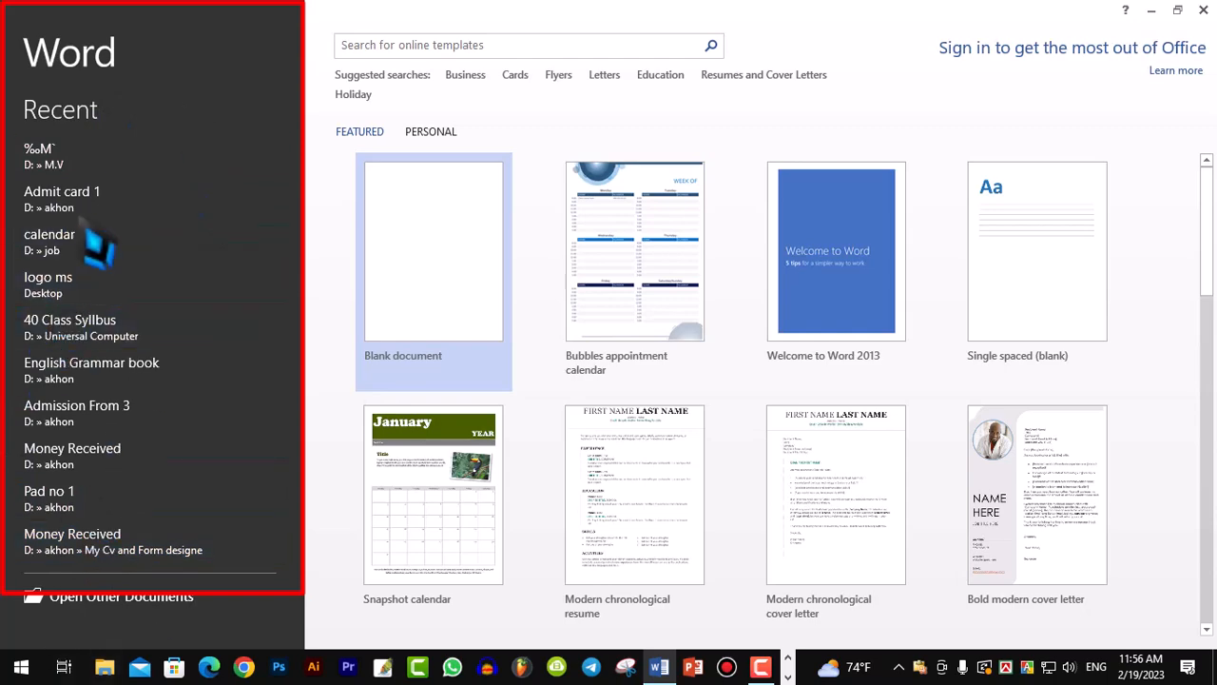
Step: Create a blank document and close the Clipboard pane
click(424, 276)
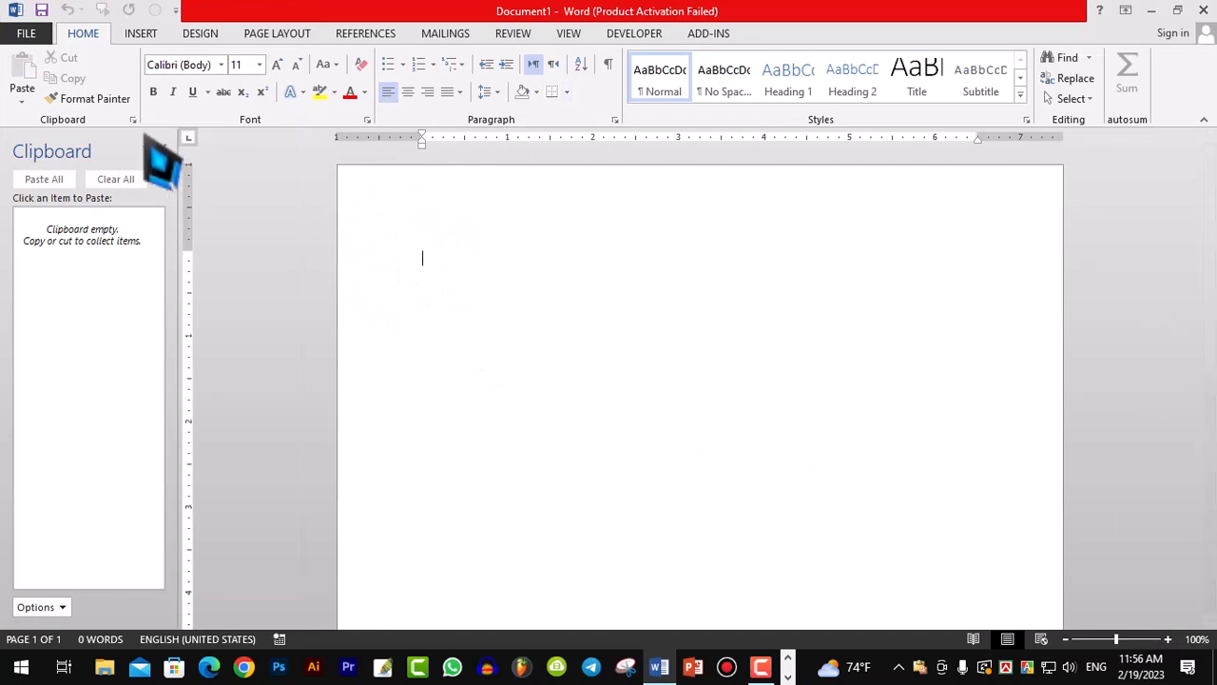
click(162, 148)
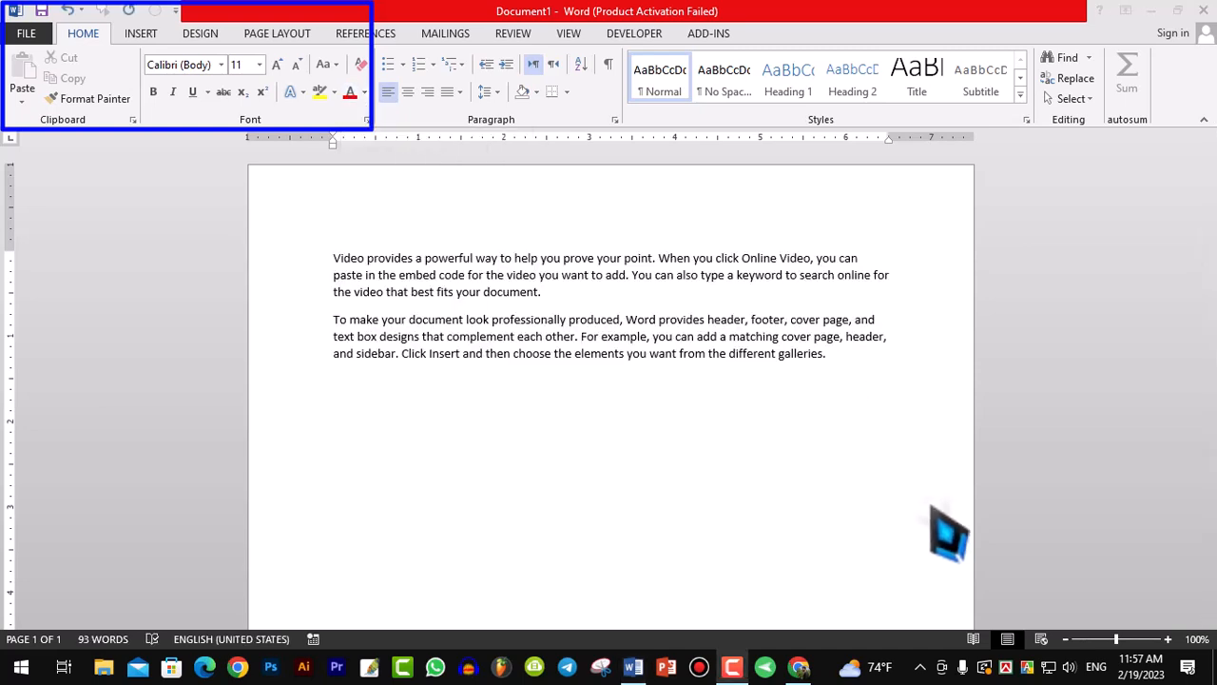
click(932, 509)
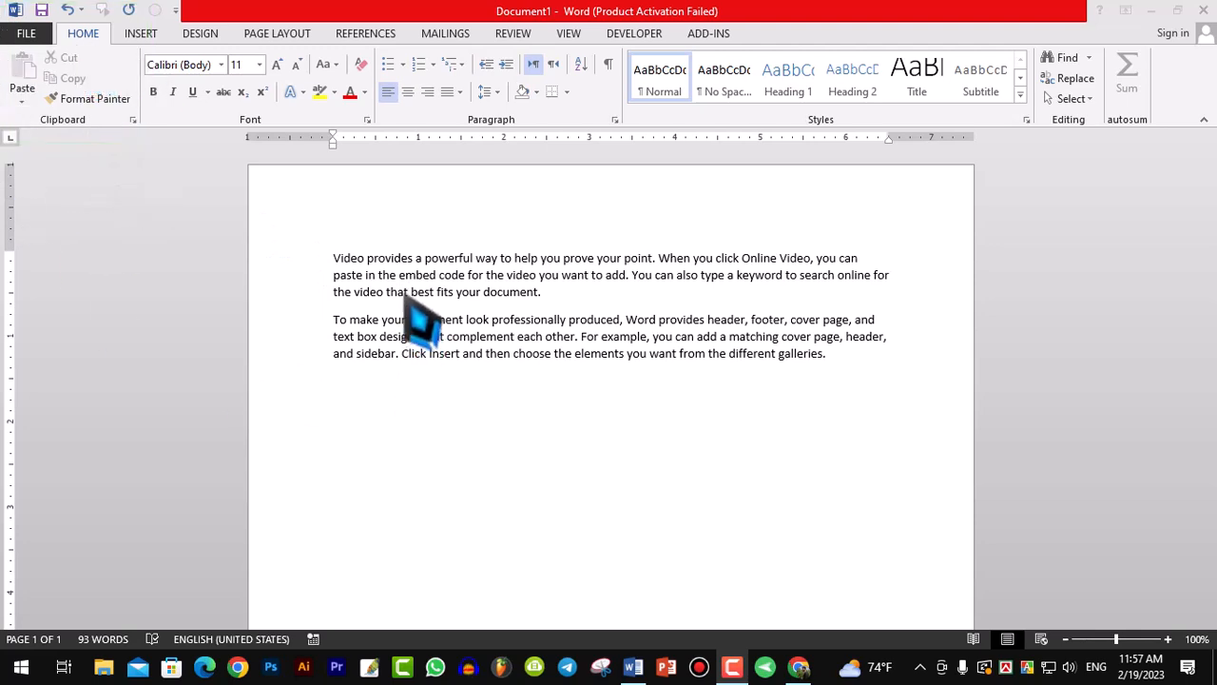
Step: Select the first line of the opening paragraph and clear the selection
click(333, 259)
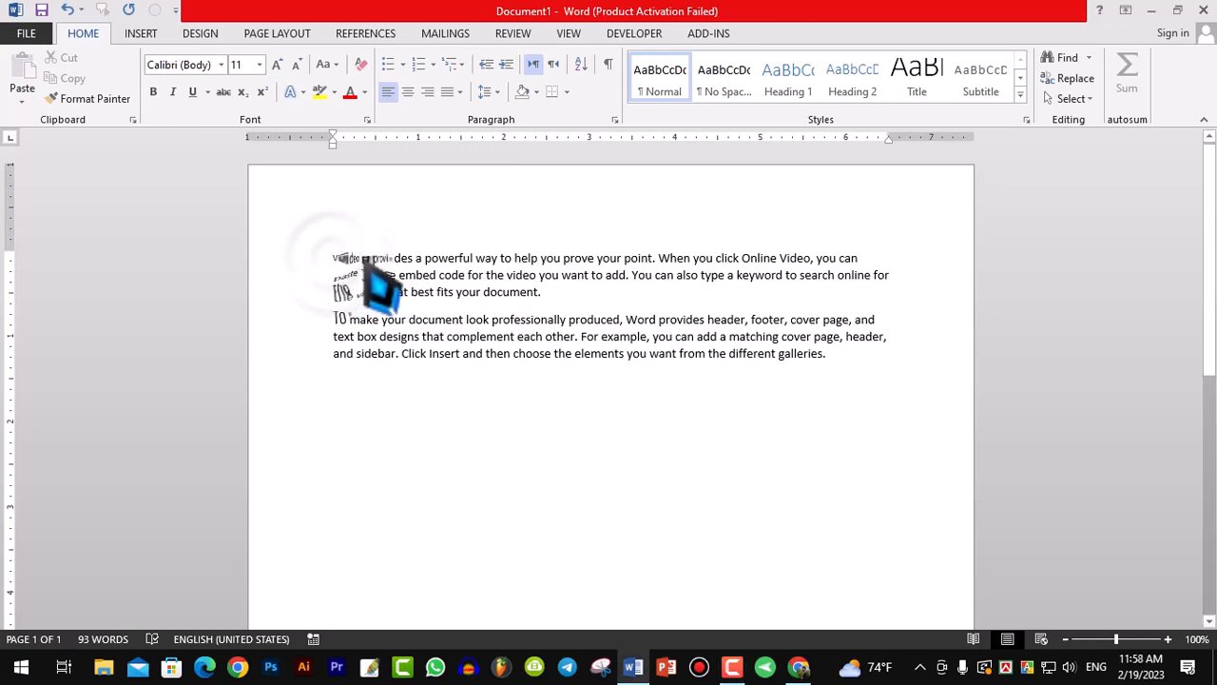
click(335, 257)
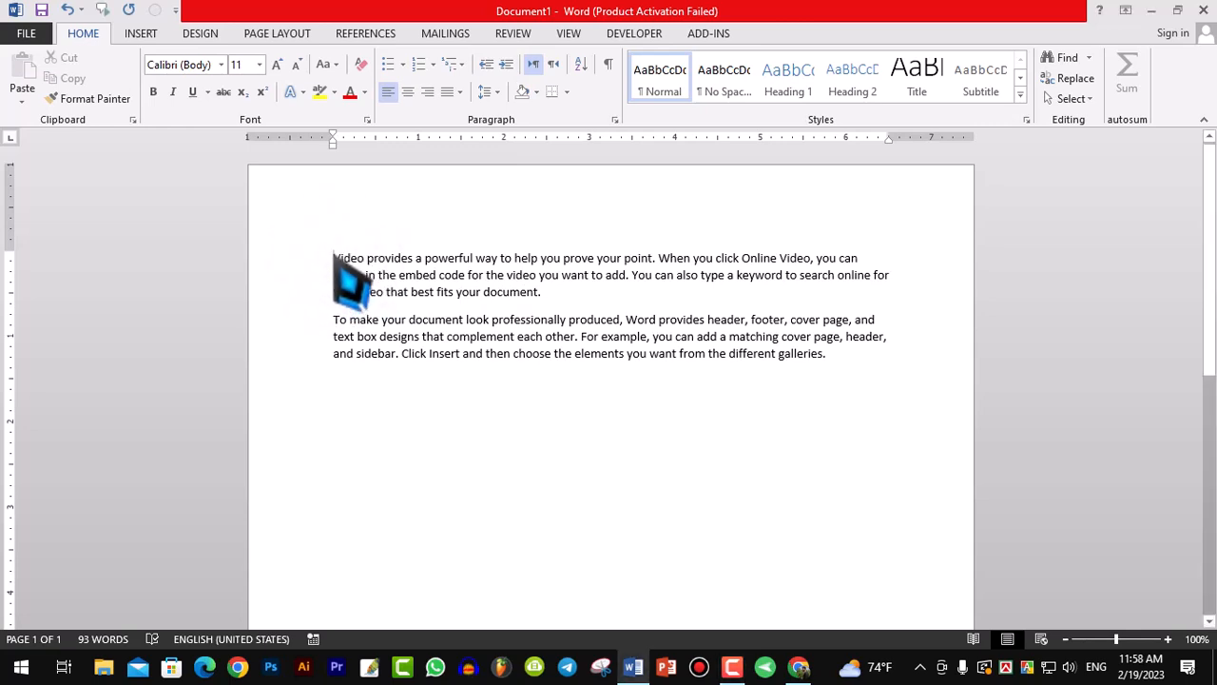
drag(335, 258, 882, 256)
click(647, 293)
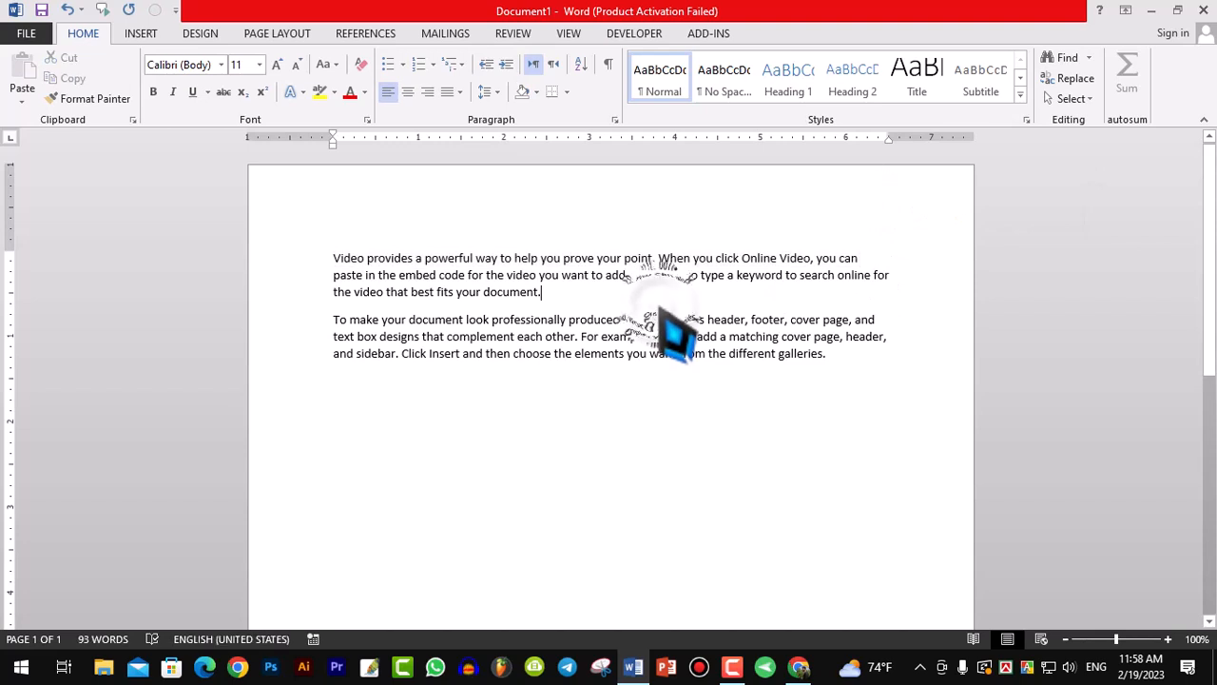
Step: Select all text in the document, reduce the selection to only the first line, and clear it
key(ctrl+a)
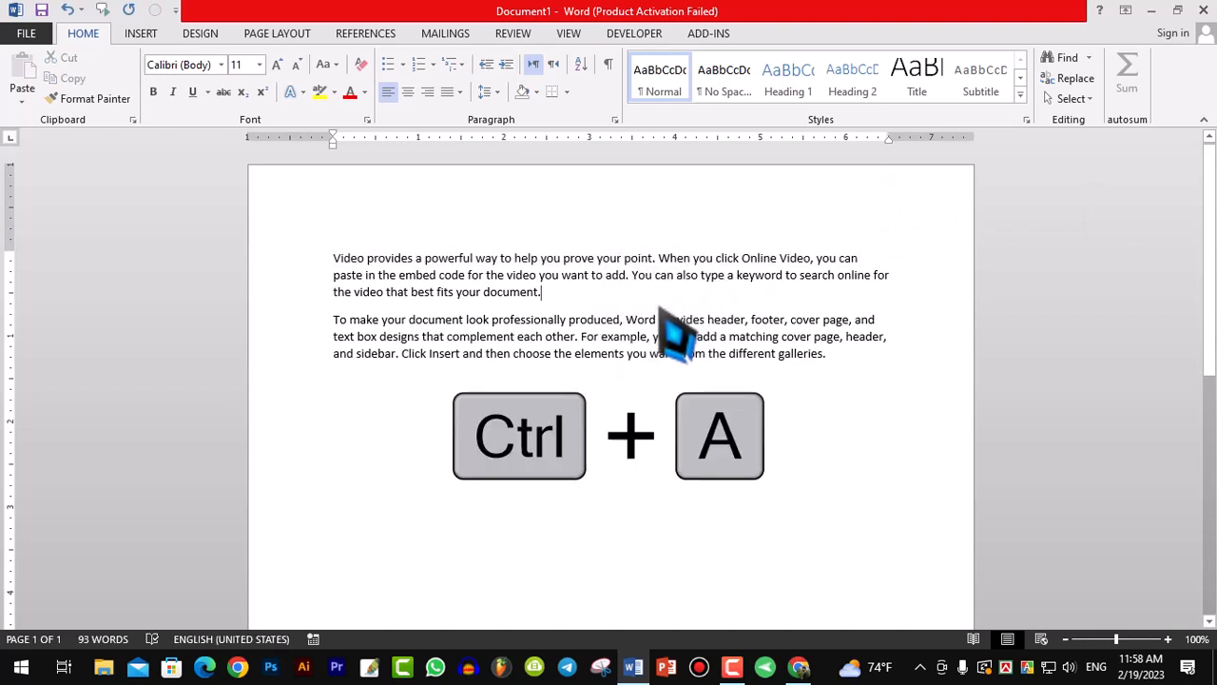
key(ctrl+a)
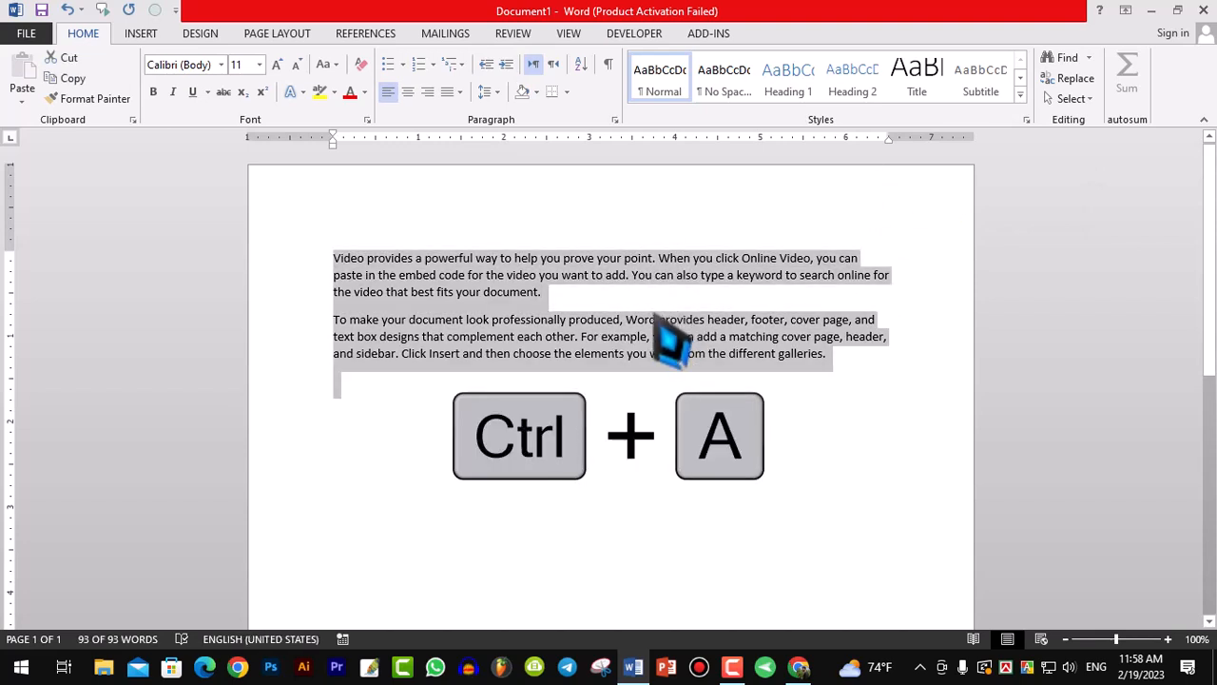
double_click(338, 258)
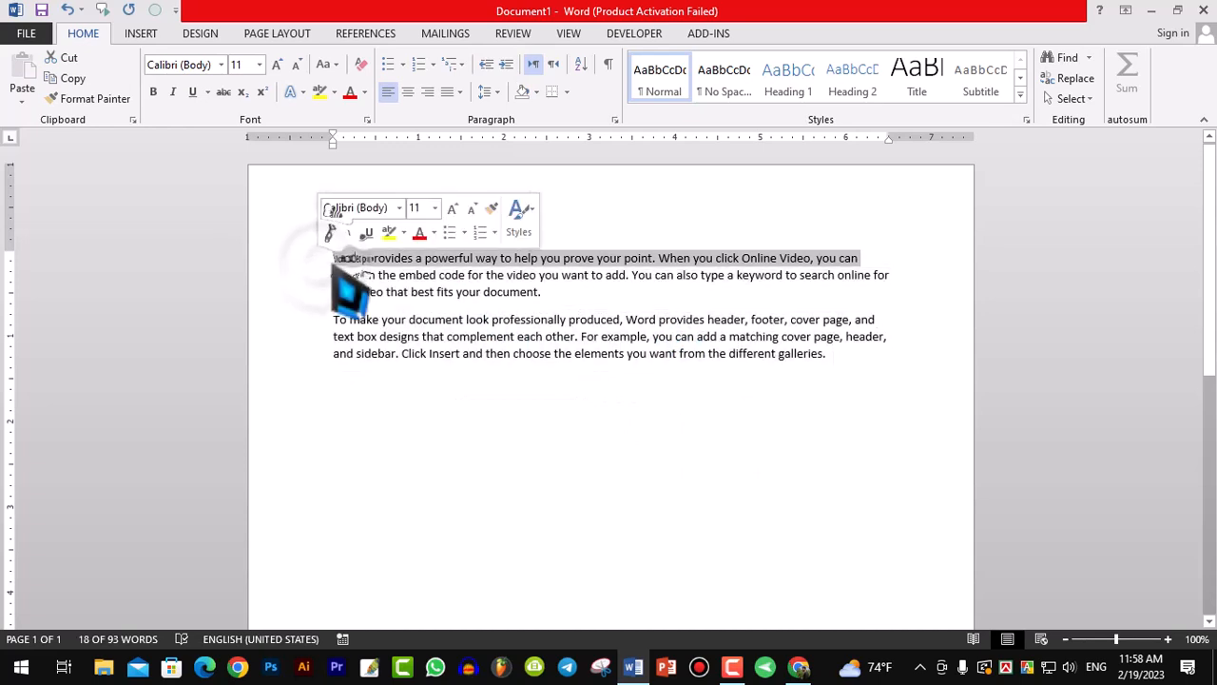
click(339, 259)
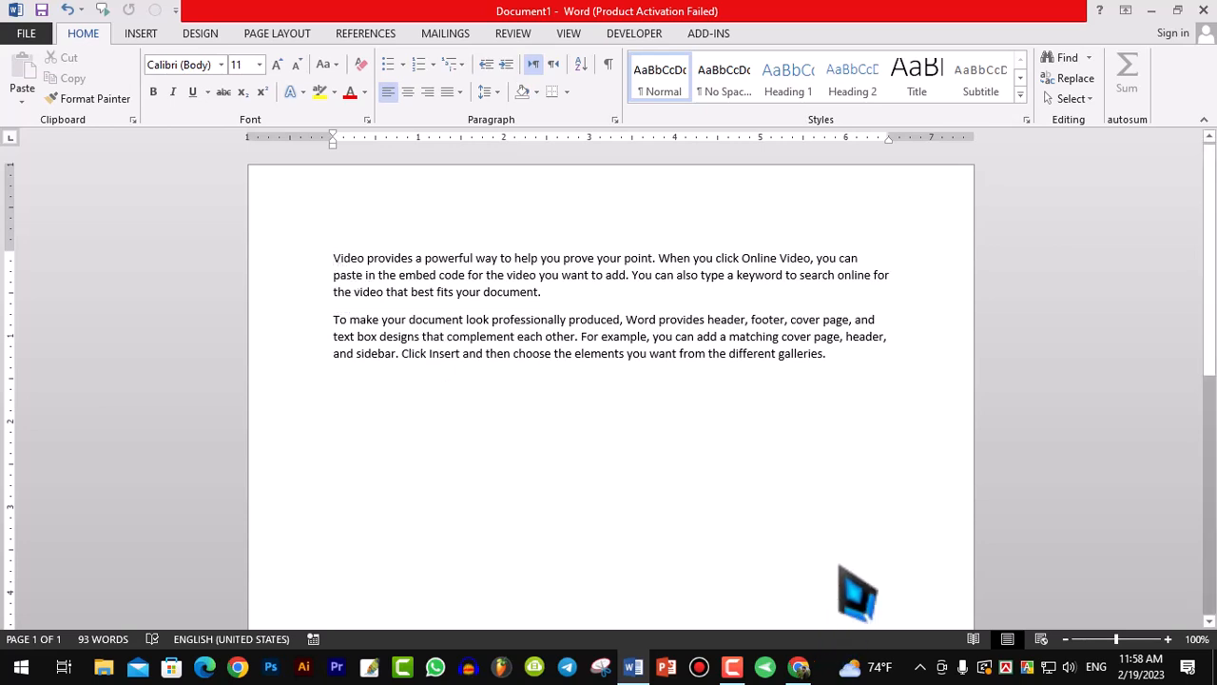
click(924, 511)
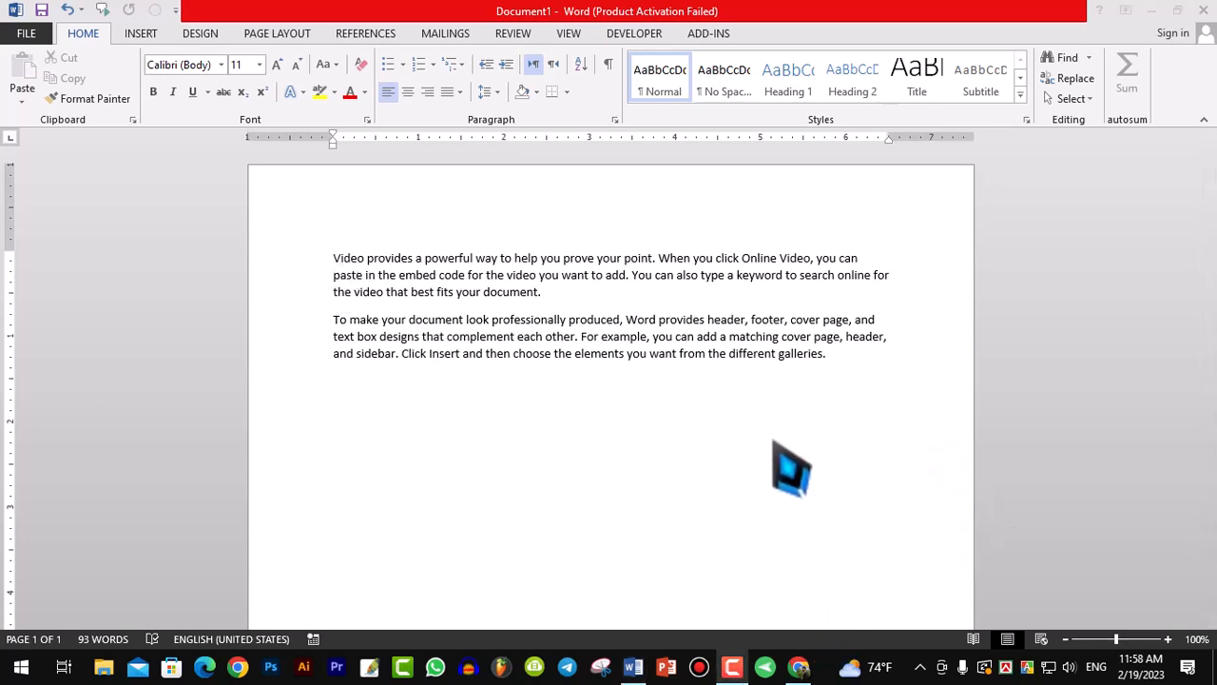
Step: Select "Video prov" character by character from the start of the first line
click(334, 257)
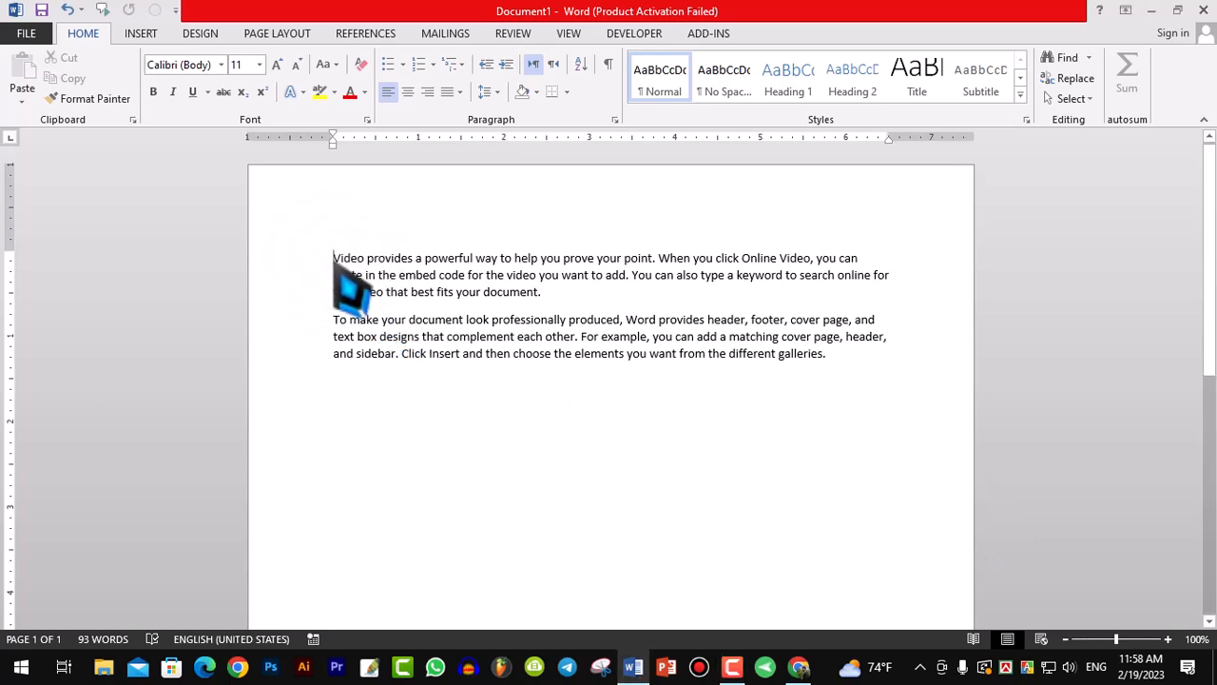
key(shift+Right)
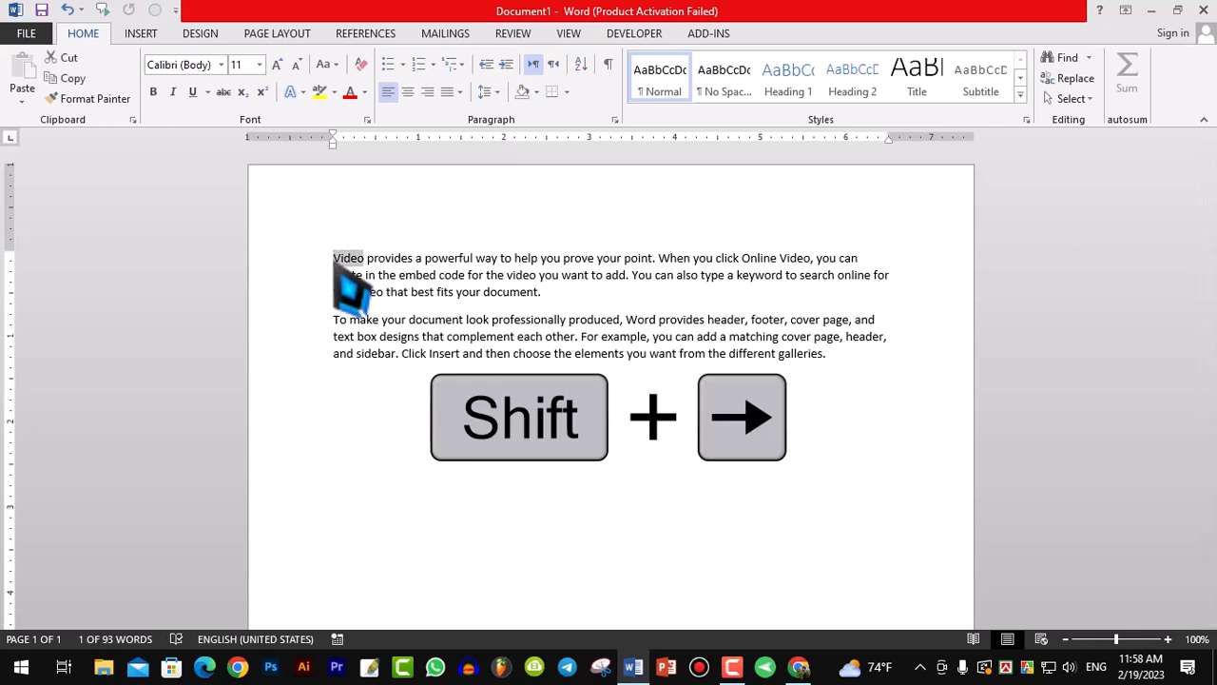
key(shift+Right)
key(shift+Right)
key(shift+Right)
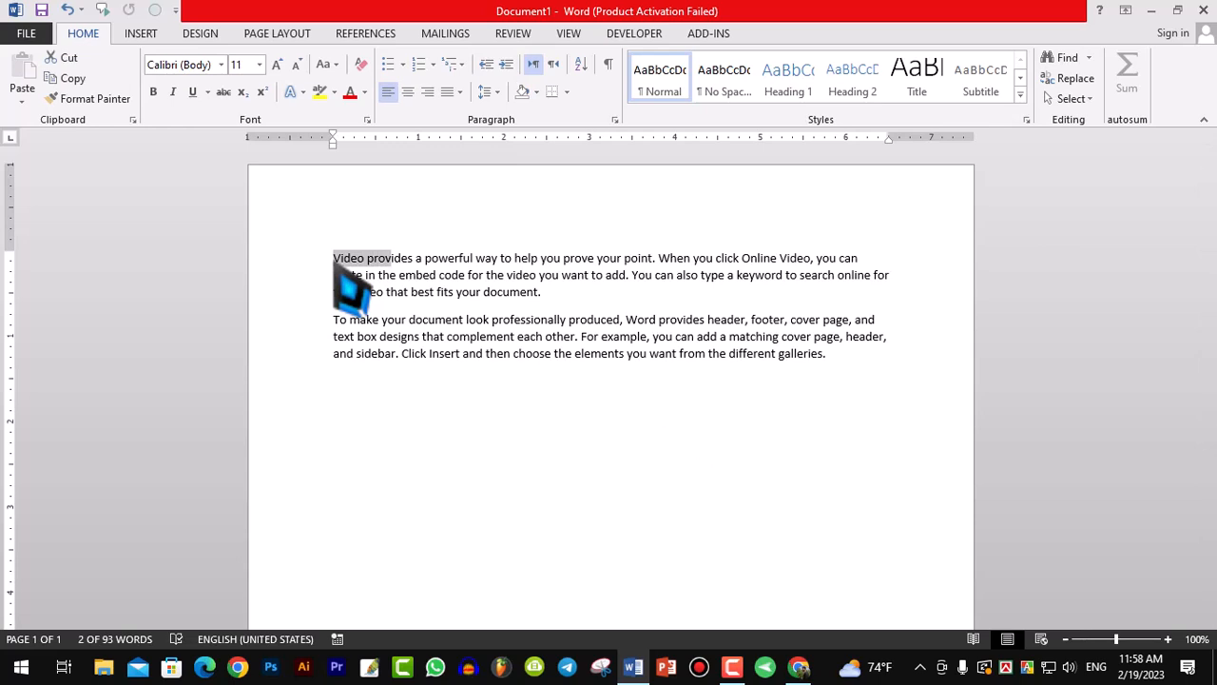
Step: Select the letters "vides" backwards, one character at a time, from the end of the word "provides" in the first line
click(413, 262)
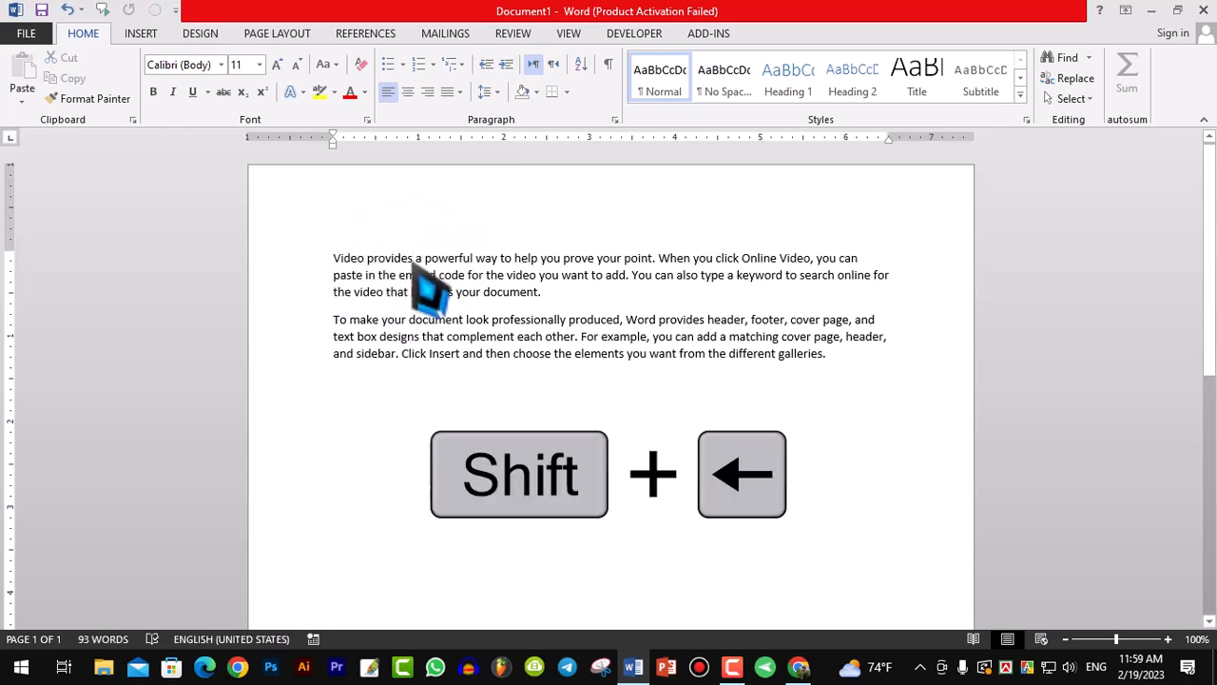
key(shift+Left)
key(shift+Left)
key(shift+Left)
key(shift+Left)
key(shift+Left)
key(shift+Left)
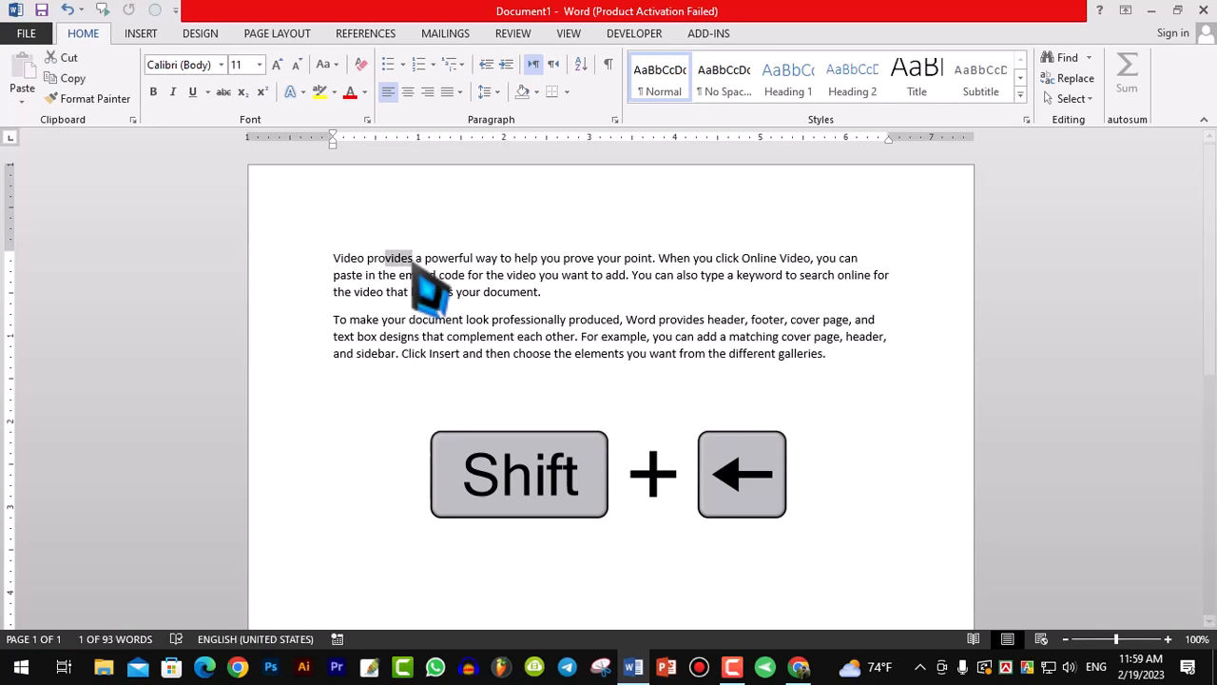
Step: Select the first line from its beginning to its end and enlarge its font stepwise to 18
click(335, 257)
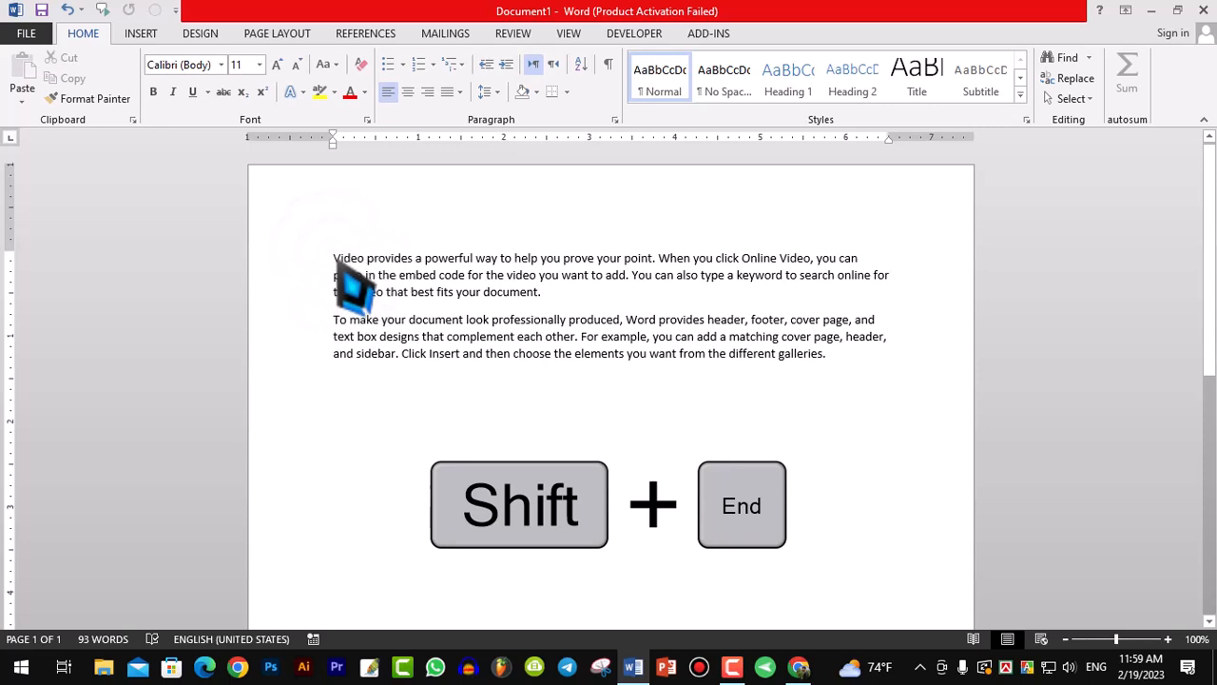
key(shift+End)
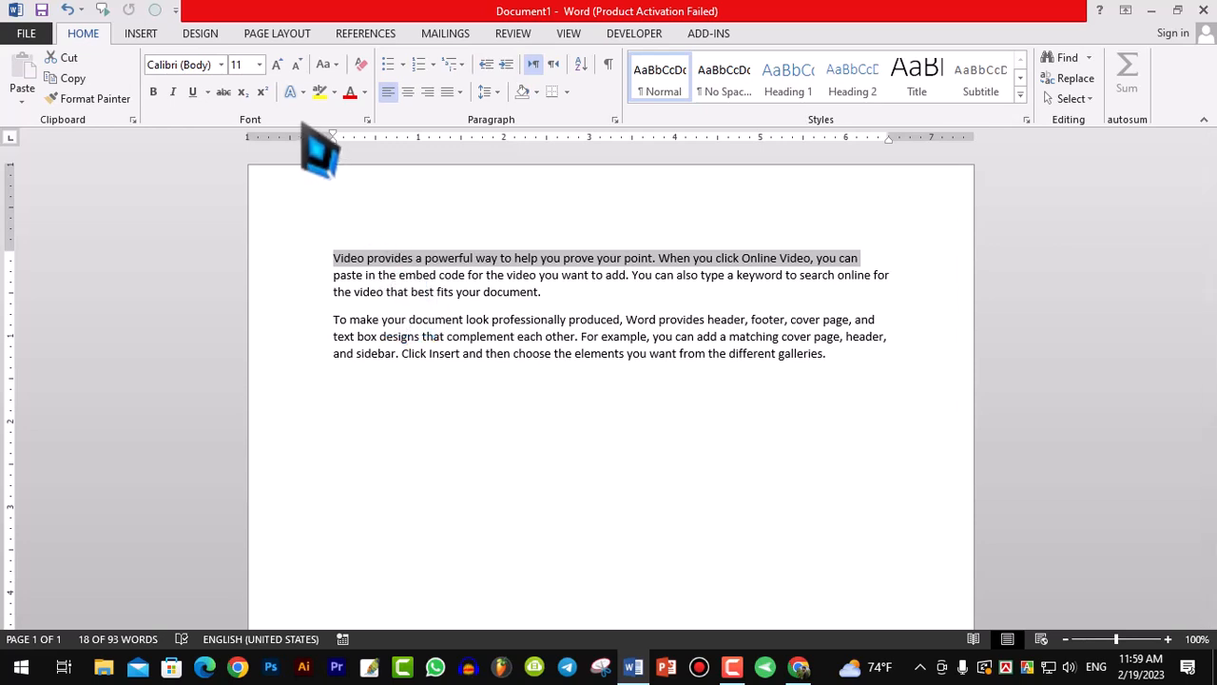
click(277, 65)
click(277, 64)
click(277, 65)
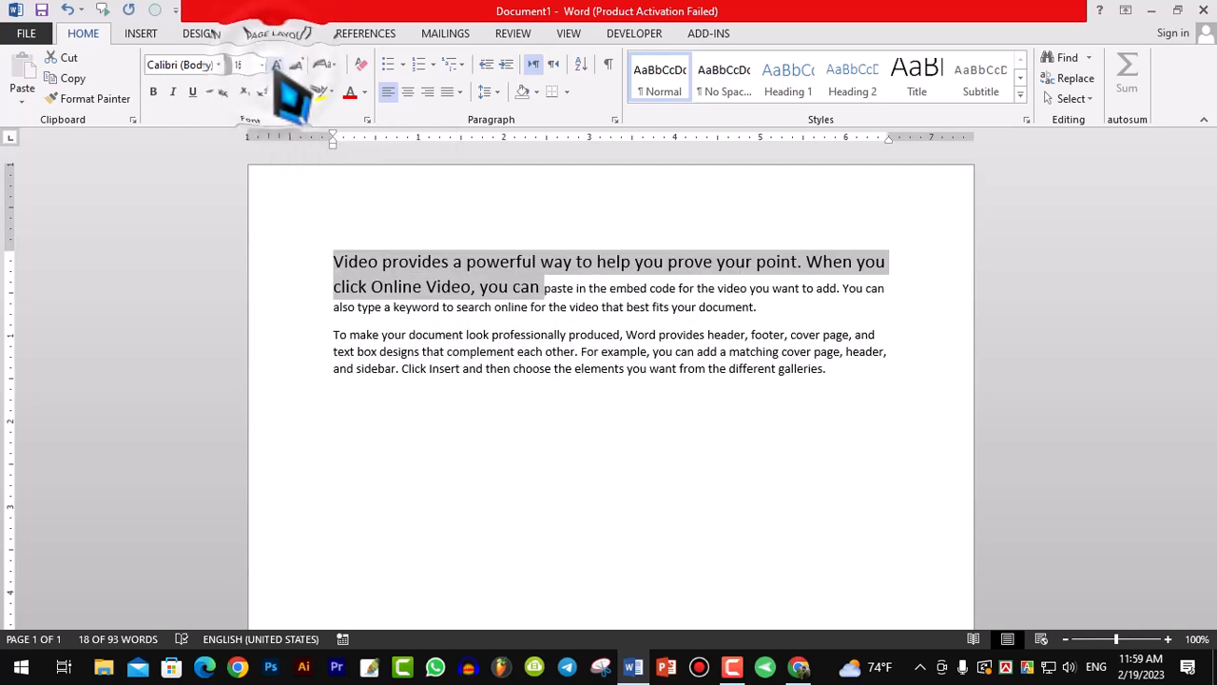
click(277, 65)
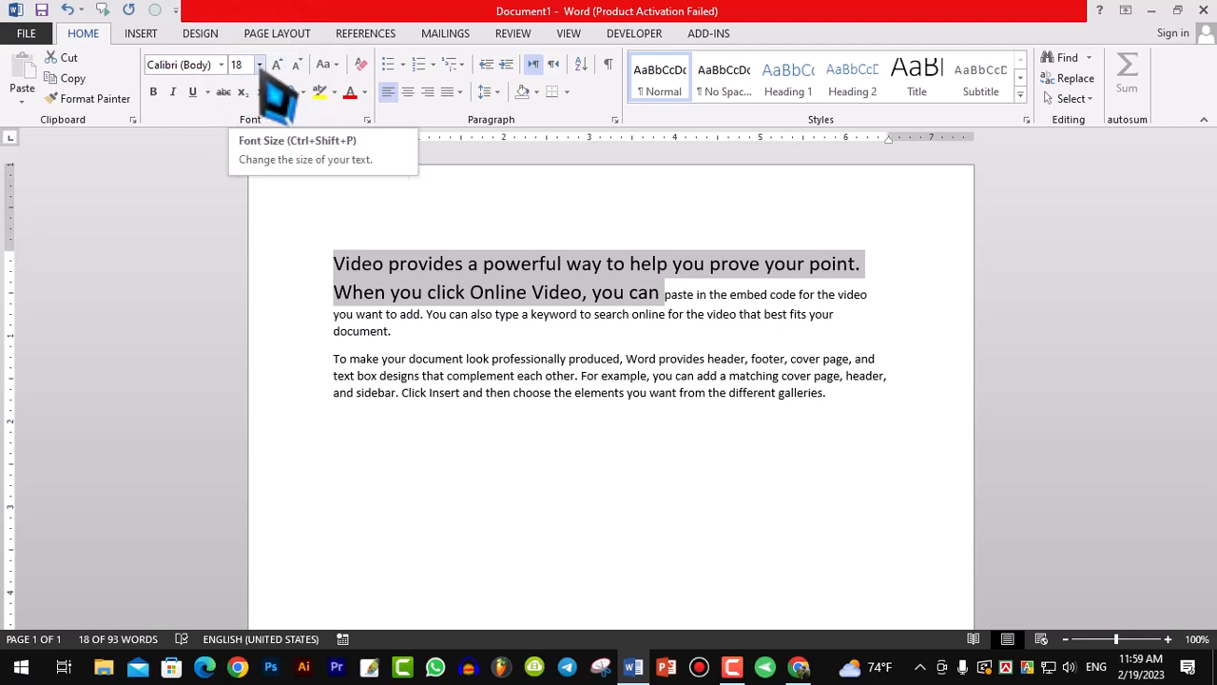
Step: View the available font sizes without picking one and shrink the selected text stepwise to size 14
click(259, 64)
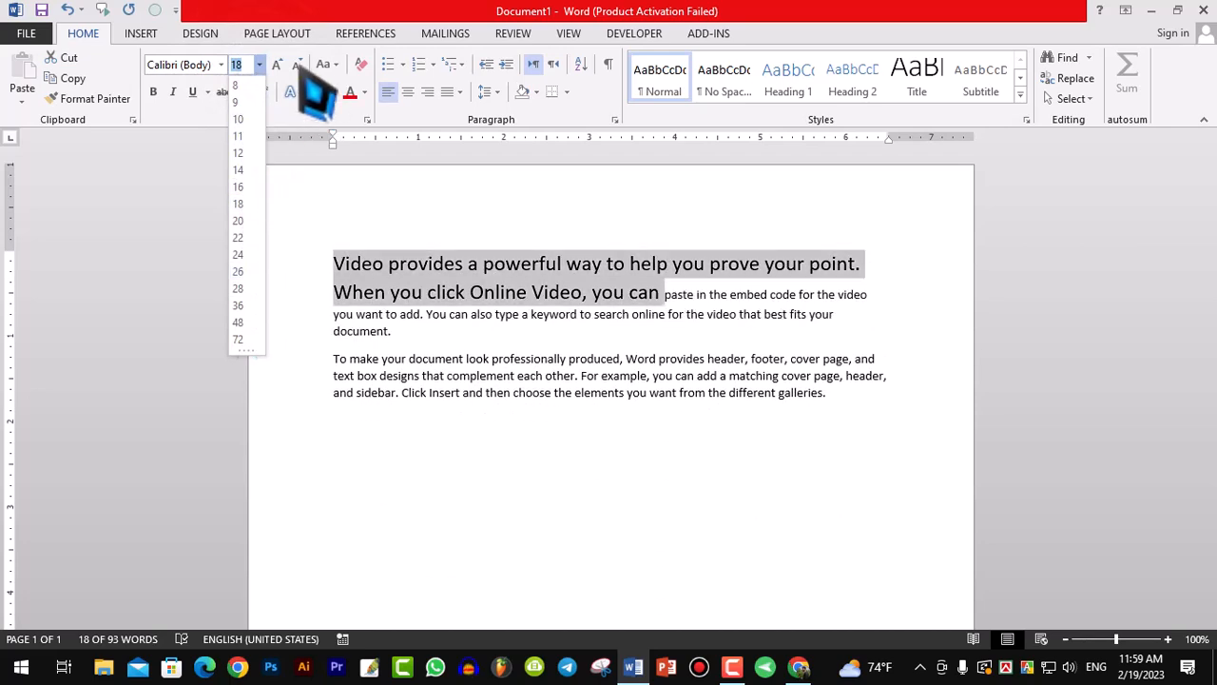
click(321, 203)
click(296, 63)
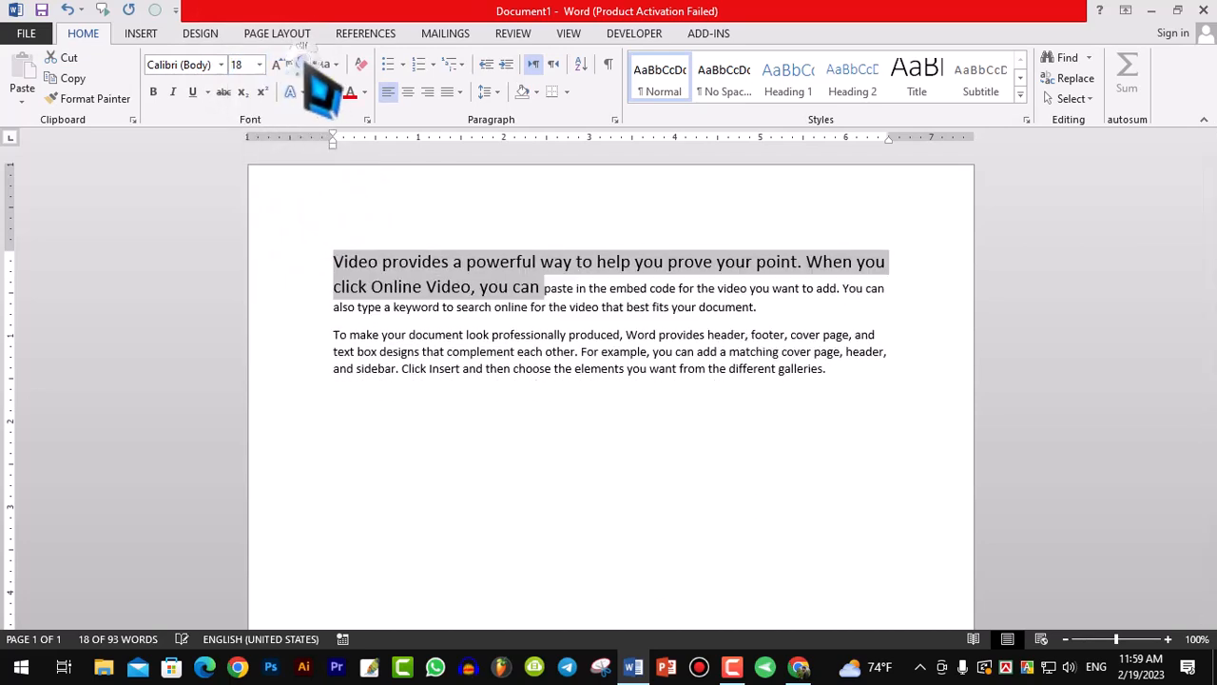
click(296, 63)
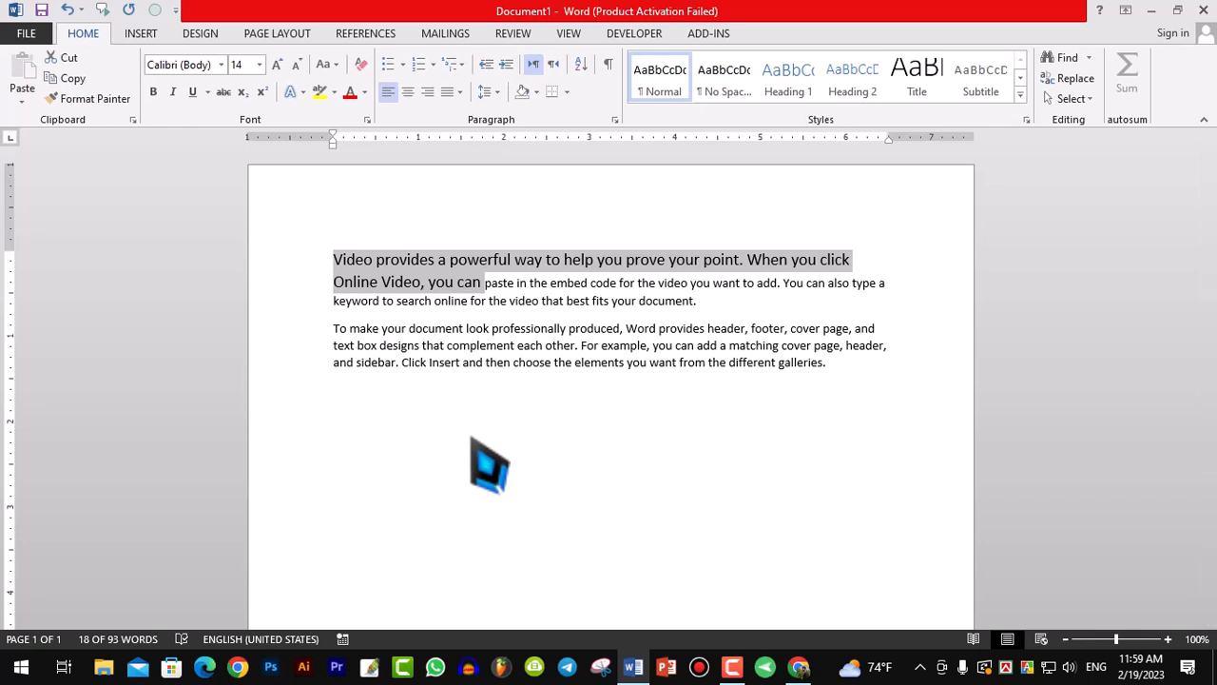
Step: Delete the selected opening text and undo the deletion
key(Delete)
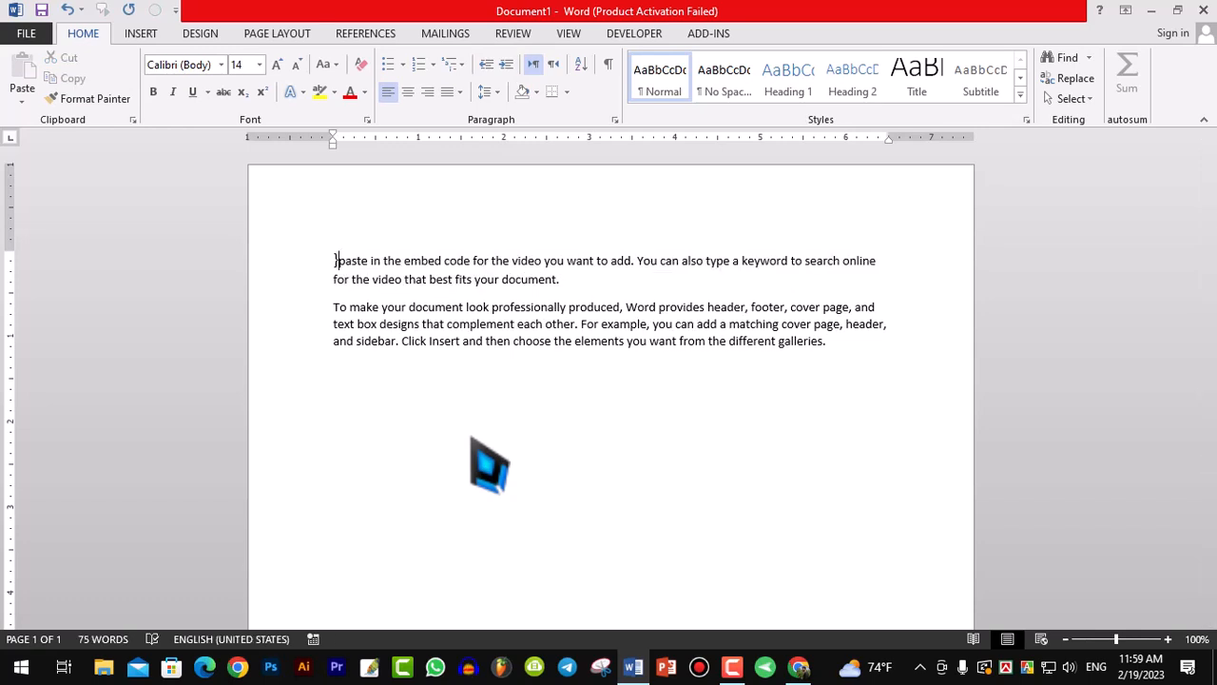
key(Delete)
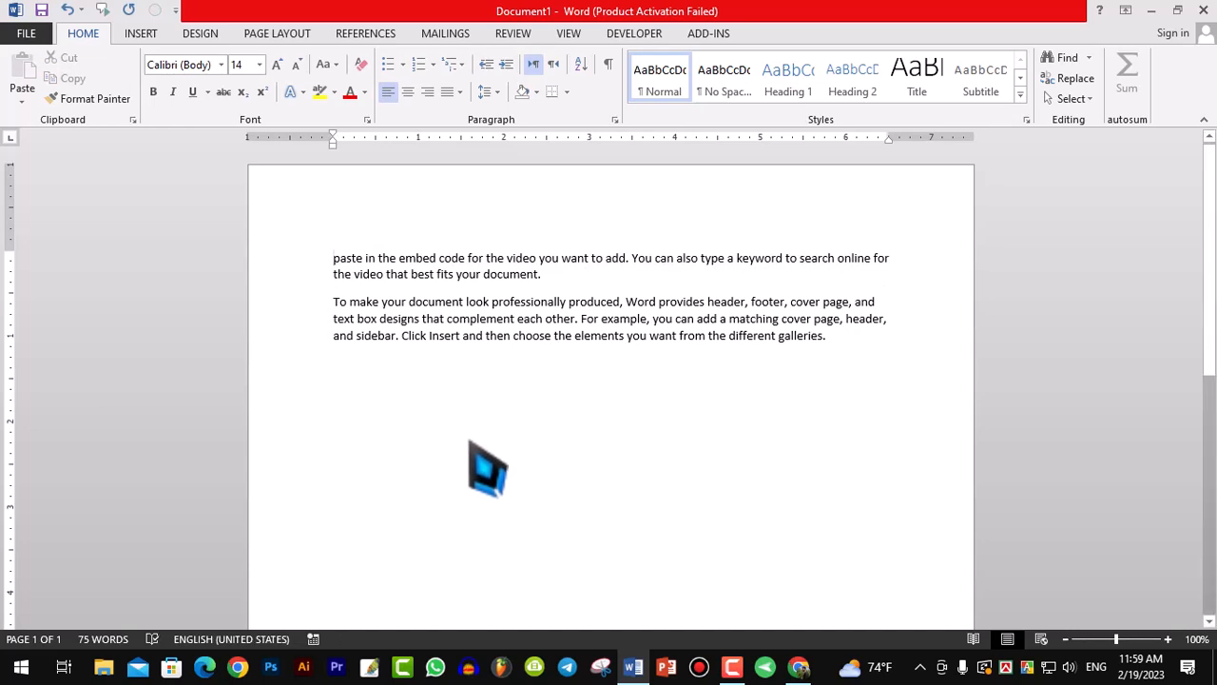
key(ctrl+z)
key(ctrl+bracketright)
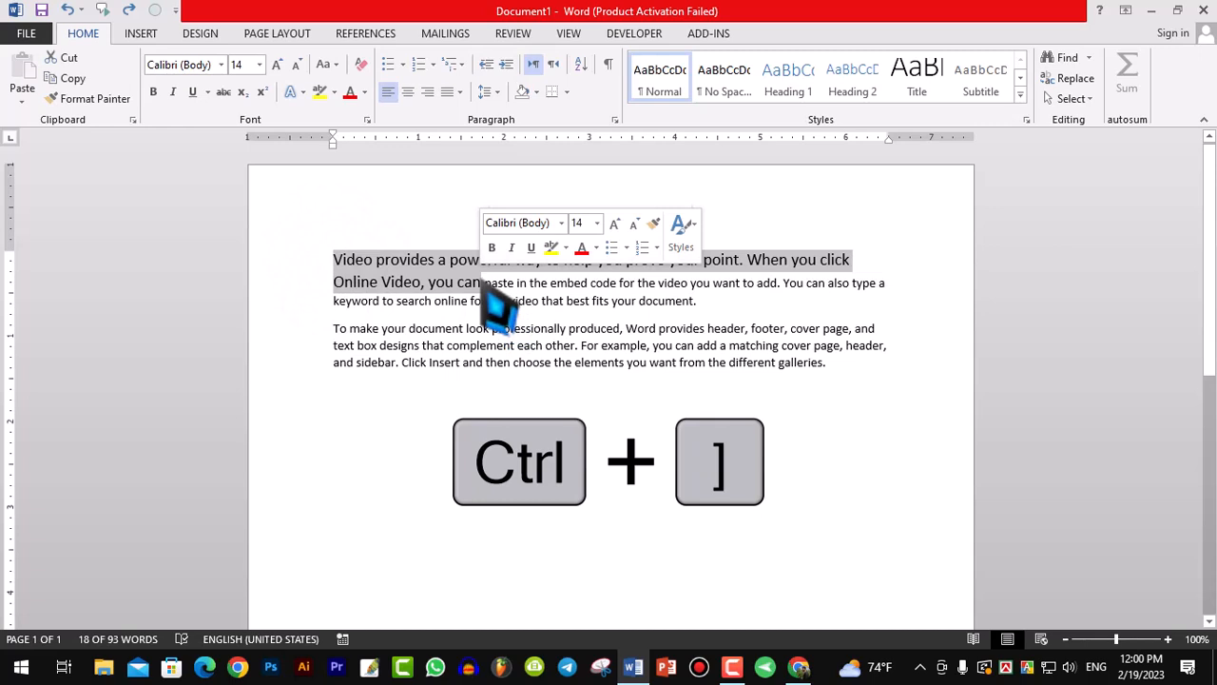
Step: Select the opening text from "Video provides" through "you can" and increase its font size point by point to 22
click(939, 521)
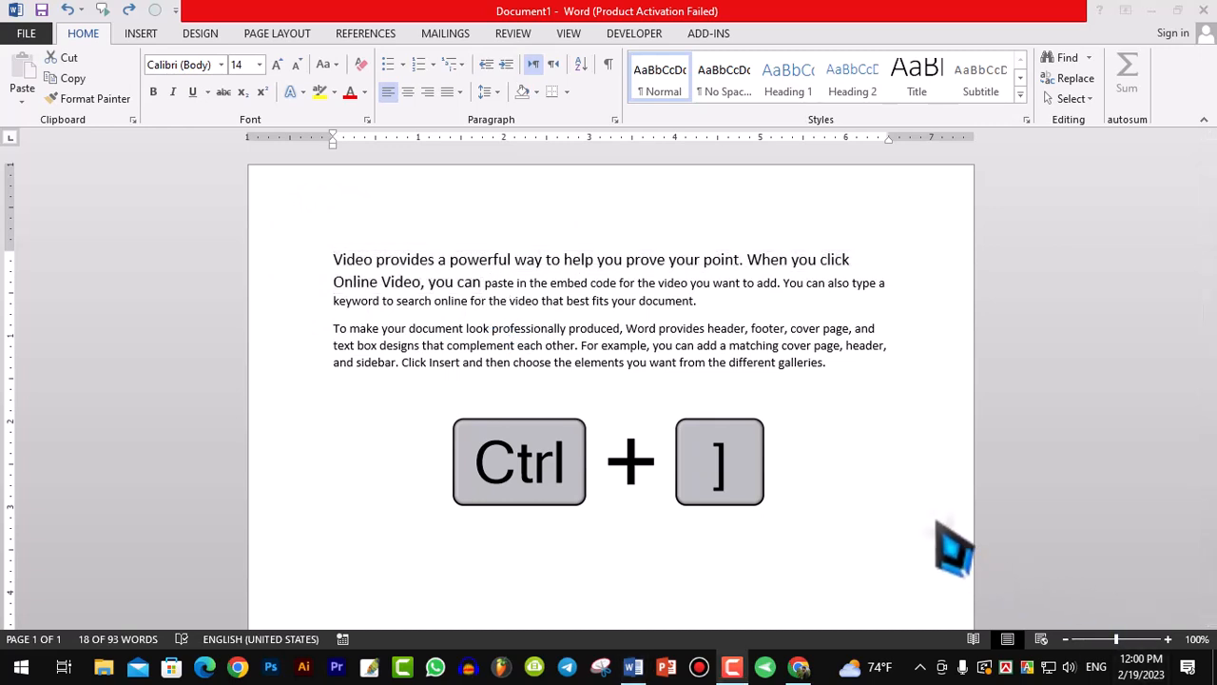
drag(329, 255, 423, 284)
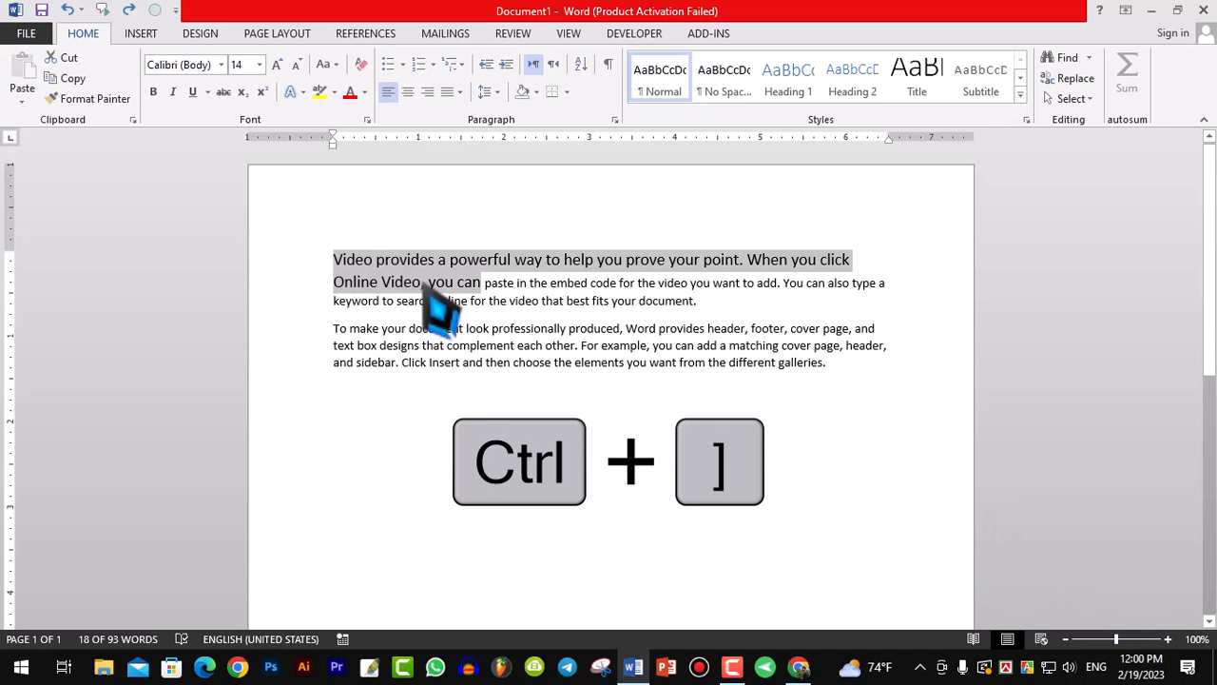
key(ctrl+bracketright)
key(ctrl+bracketright)
key(ctrl+bracketright)
key(ctrl+bracketright)
key(ctrl+bracketright)
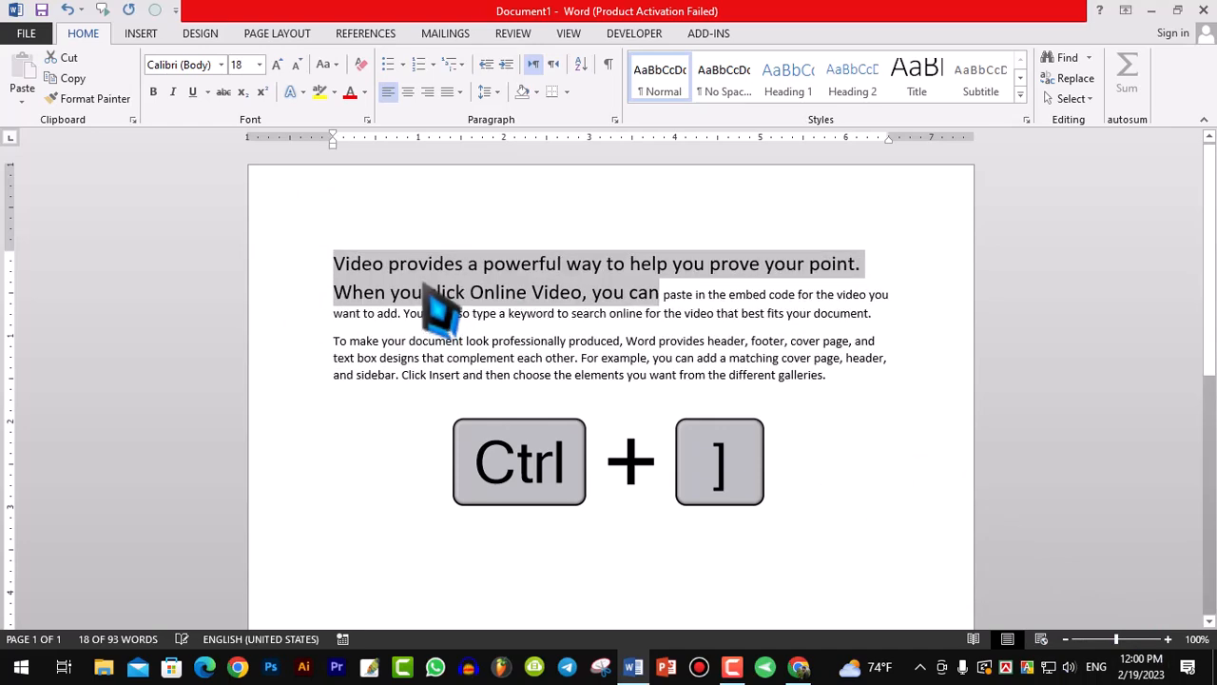
key(ctrl+bracketright)
key(ctrl+bracketright)
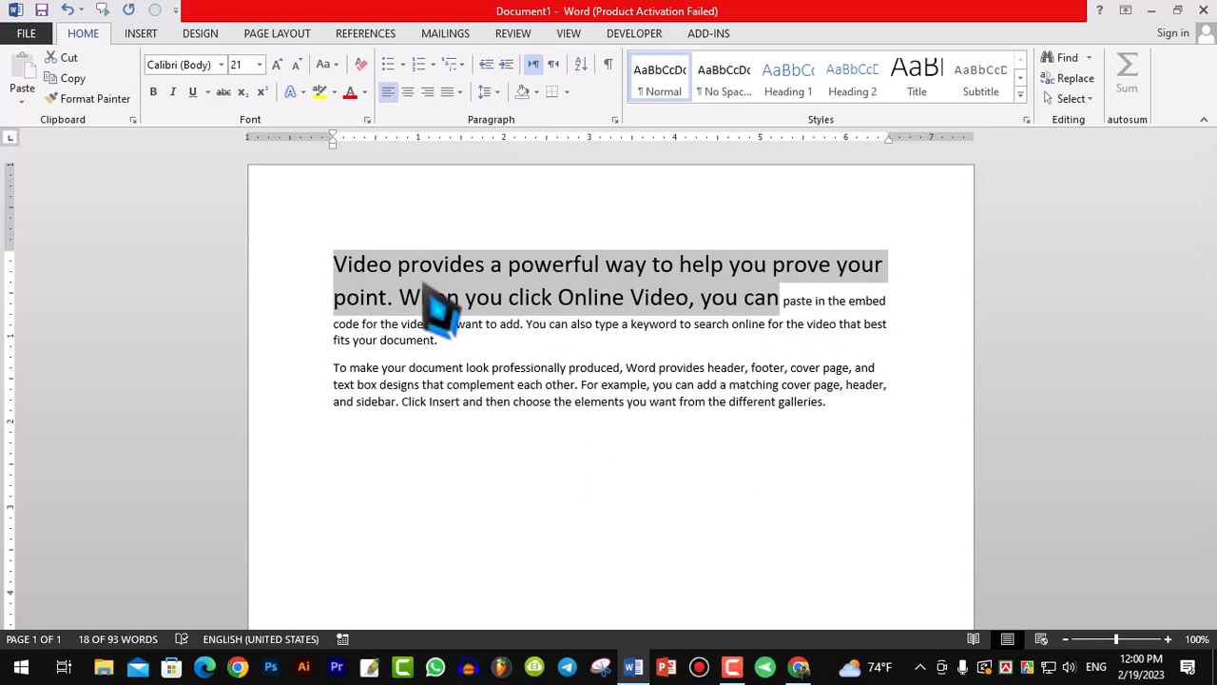
key(ctrl+bracketright)
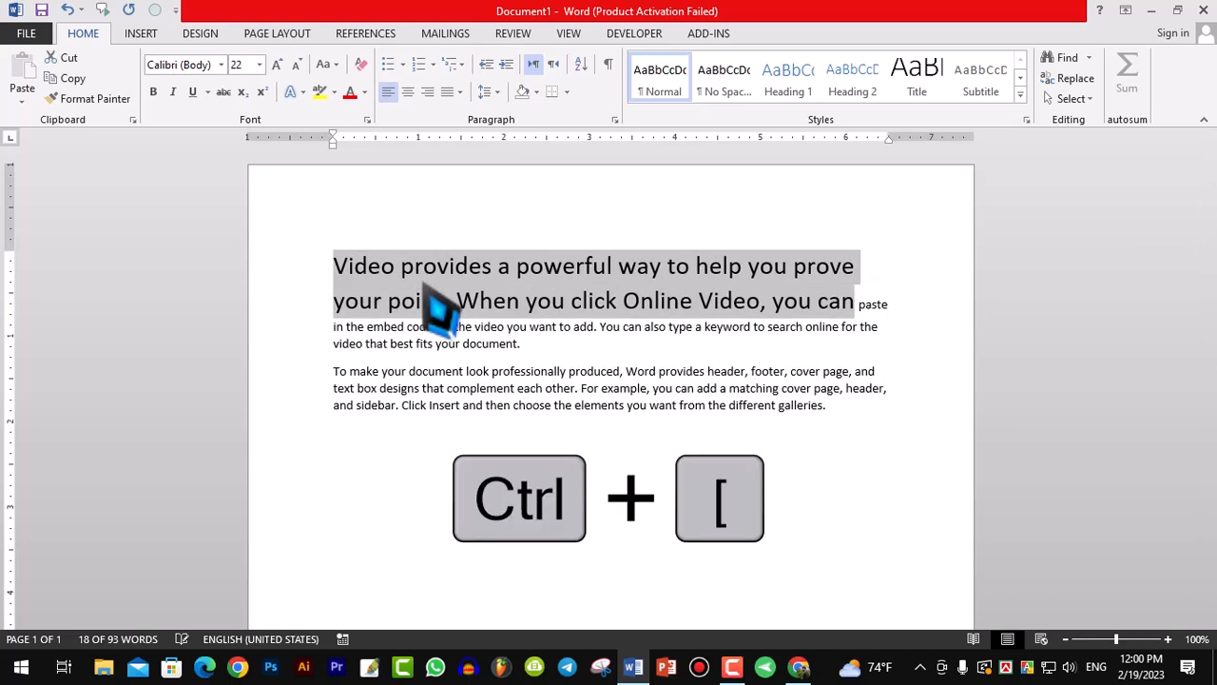
Step: Decrease the selected opening text's font size point by point to 15
key(ctrl+bracketleft)
key(ctrl+bracketleft)
key(ctrl+bracketleft)
key(ctrl+bracketleft)
key(ctrl+bracketleft)
key(ctrl+bracketleft)
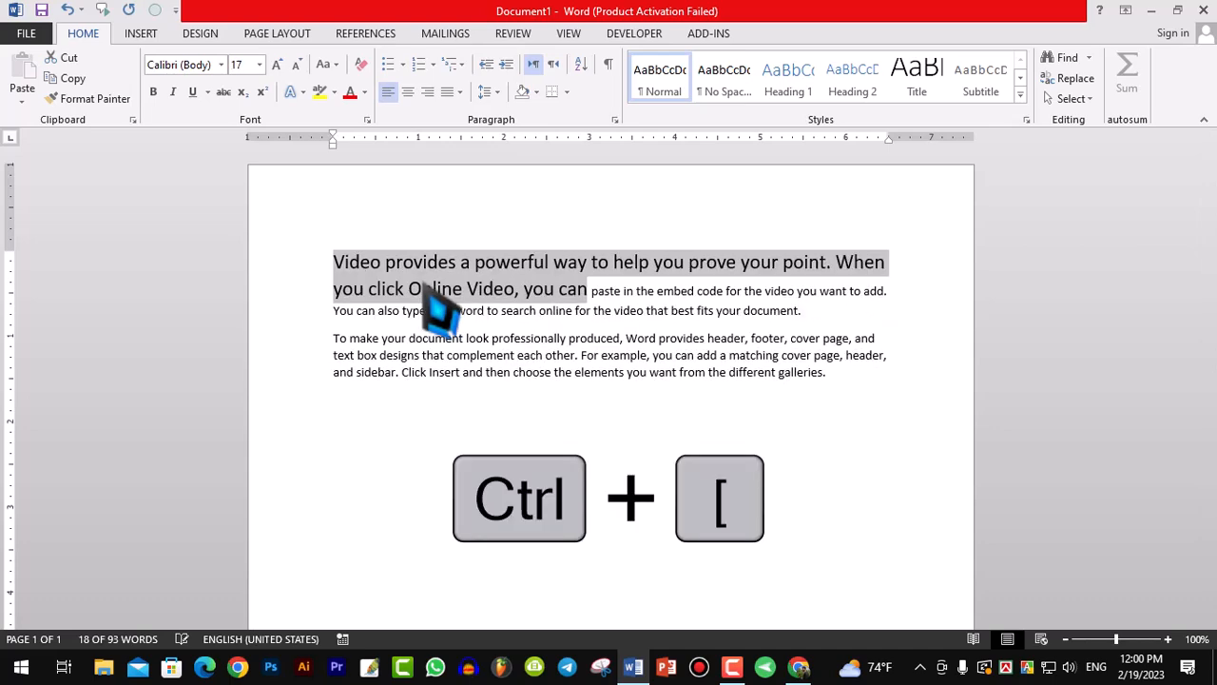
key(ctrl+bracketleft)
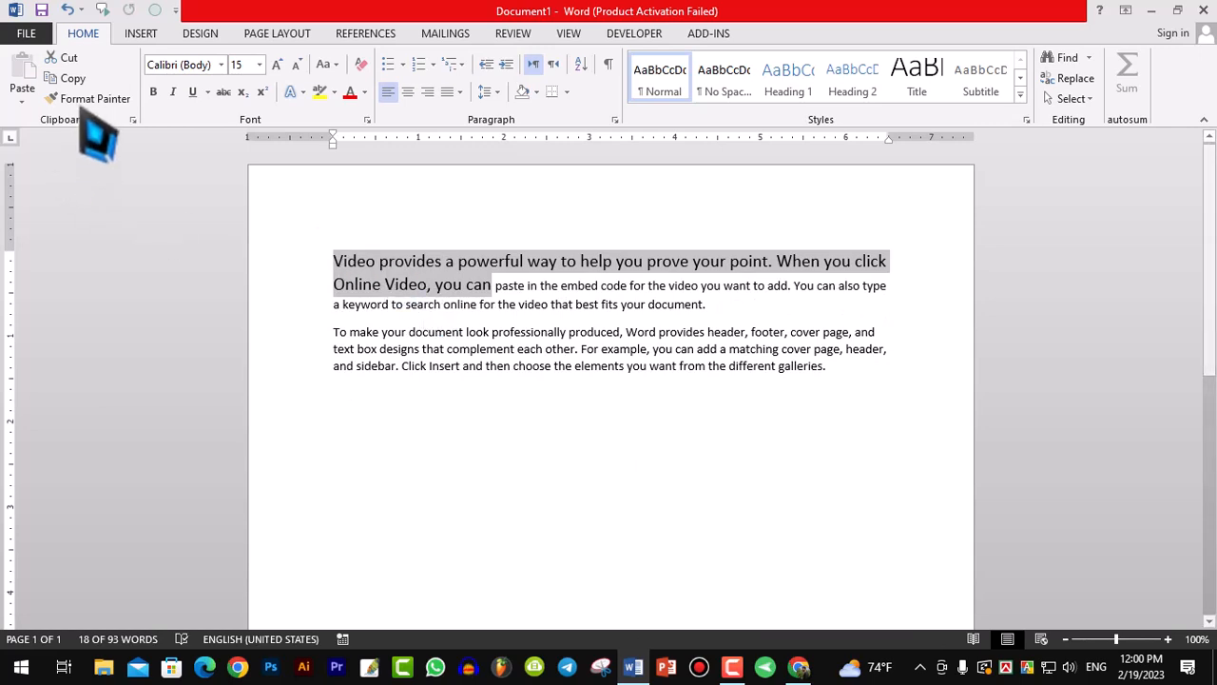
Step: Copy the selected opening text, from "Video provides" through "you can", to the clipboard
click(73, 78)
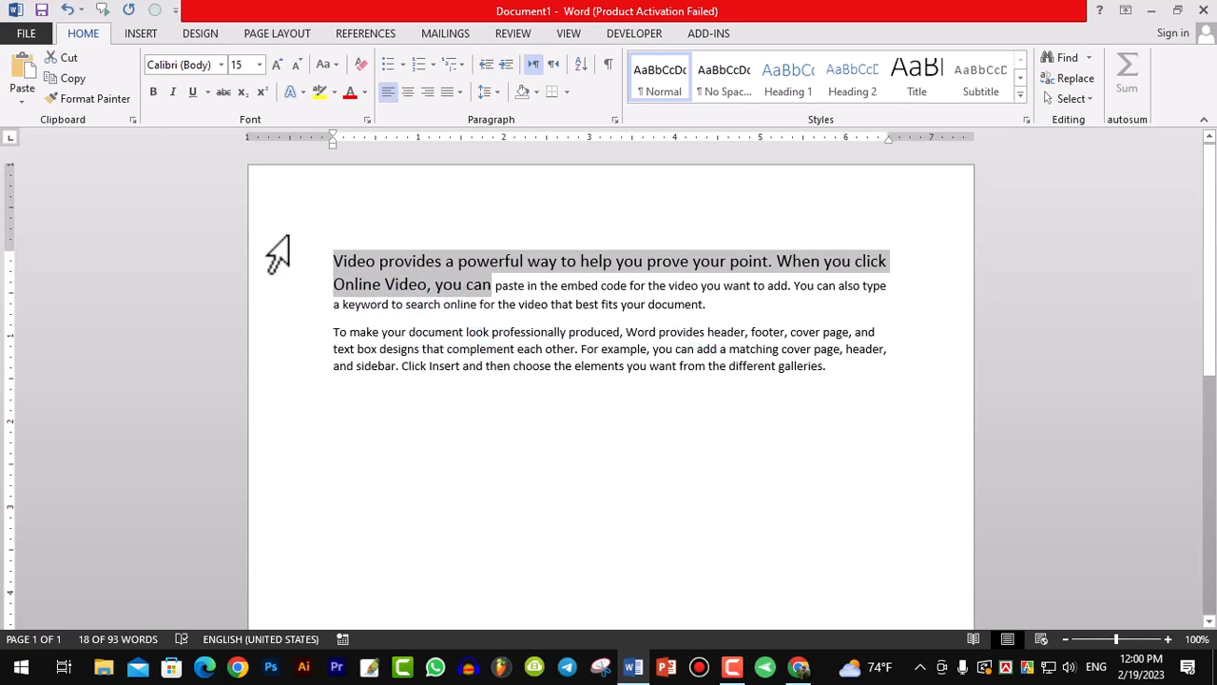
right_click(410, 283)
click(451, 315)
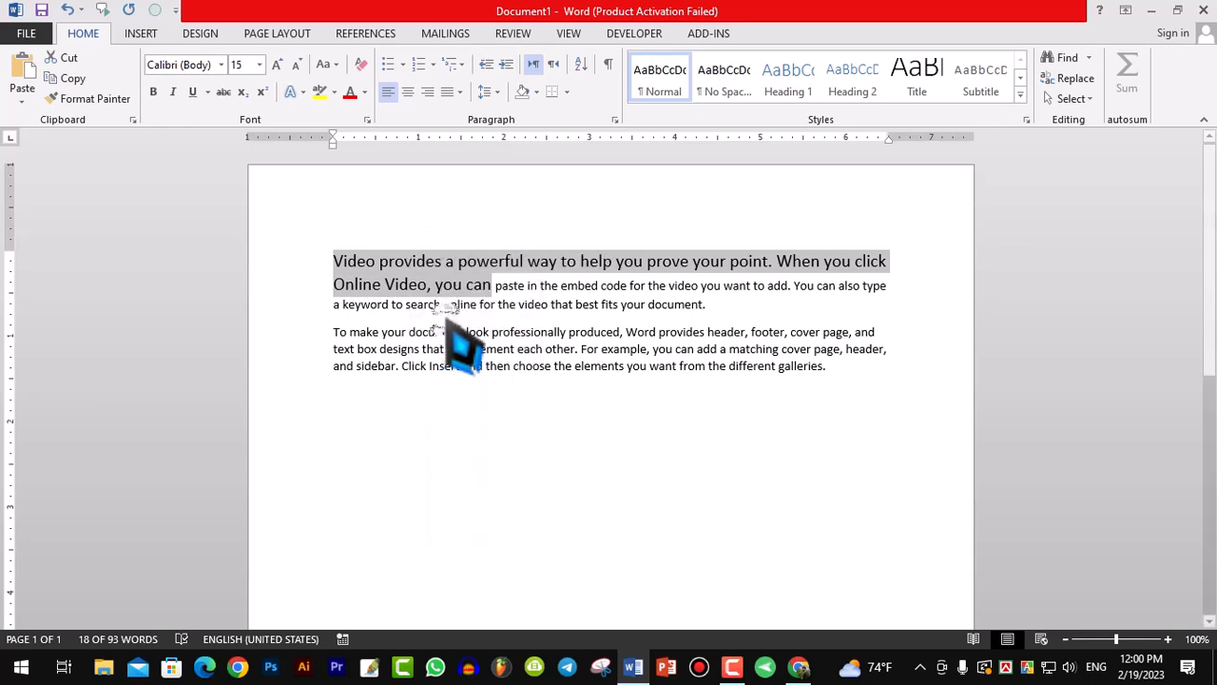
Step: Copy the selected opening text and paste it into a new paragraph below the second paragraph
key(ctrl+c)
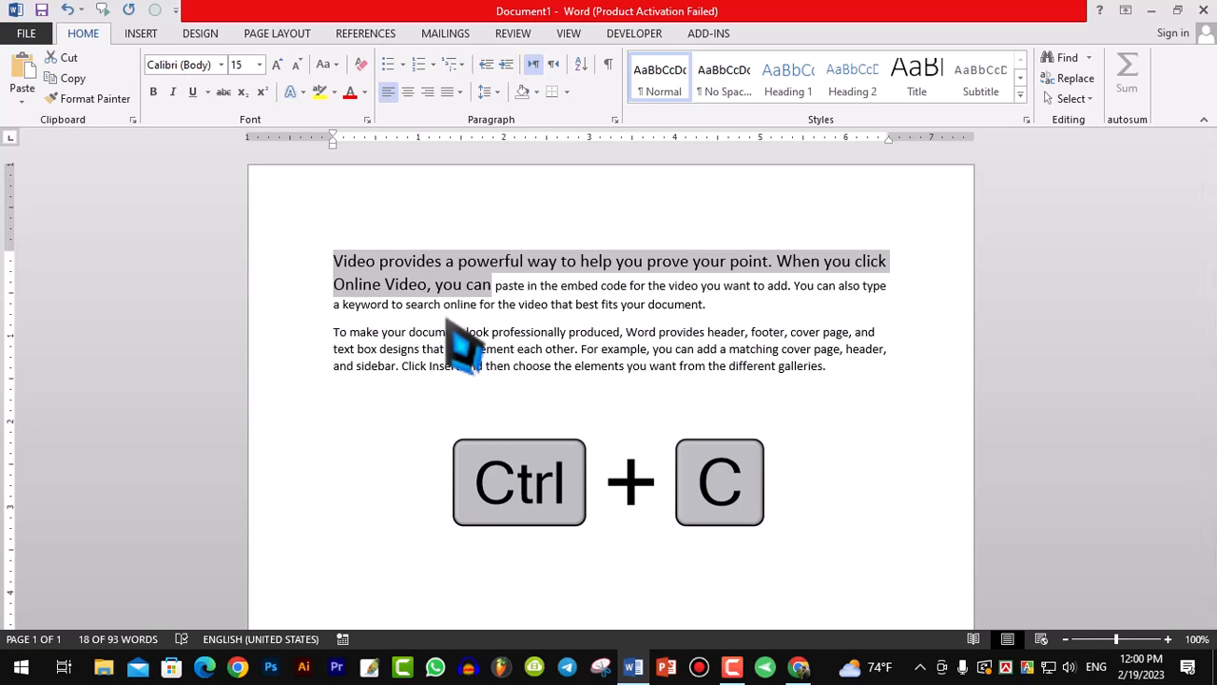
click(837, 356)
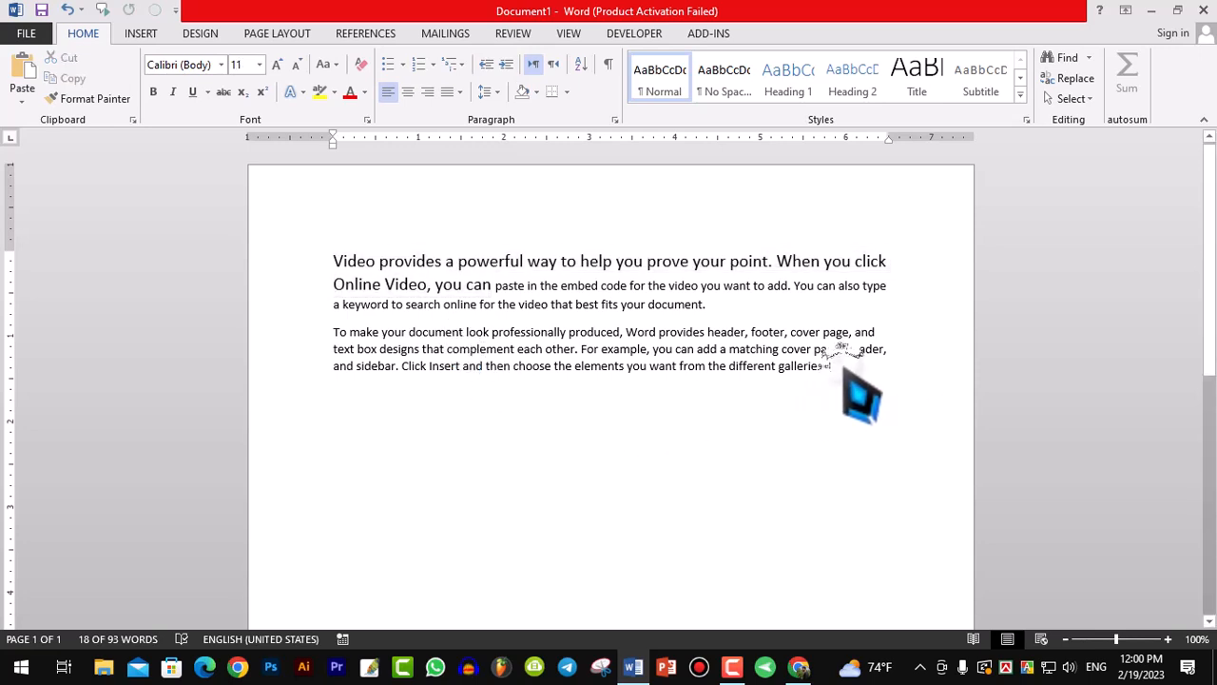
key(Return)
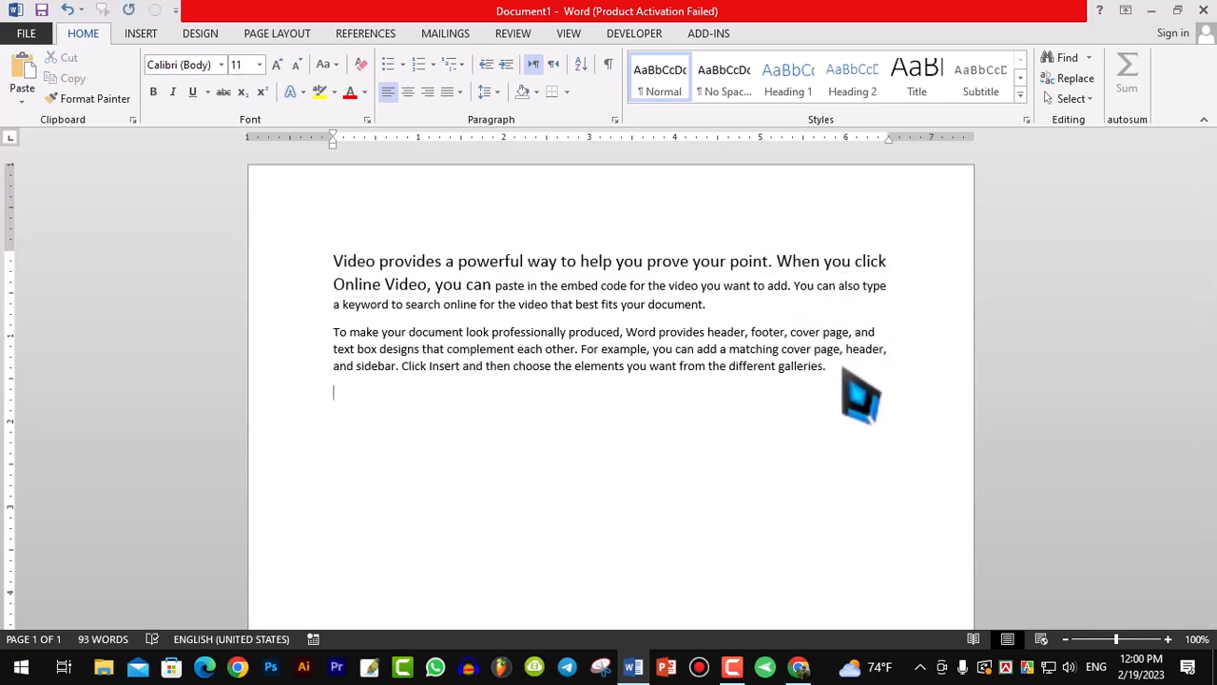
click(28, 84)
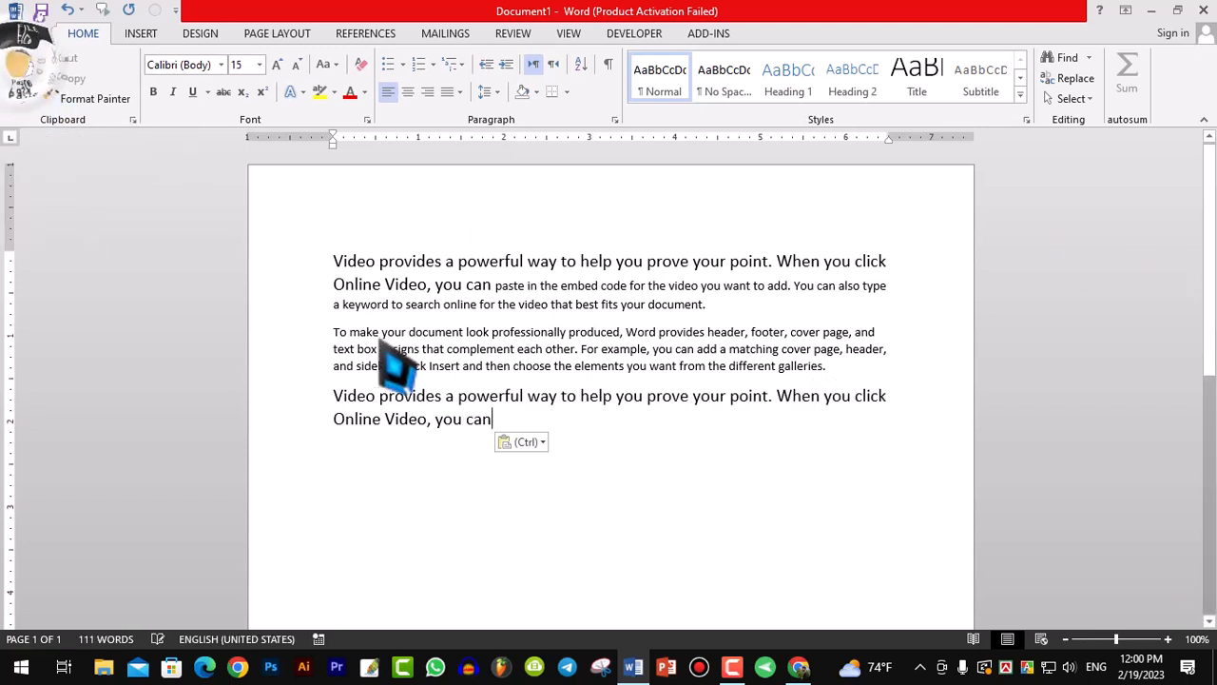
Step: Paste the copied text into two more new paragraphs, using Keep Source Formatting for the first of them
key(Return)
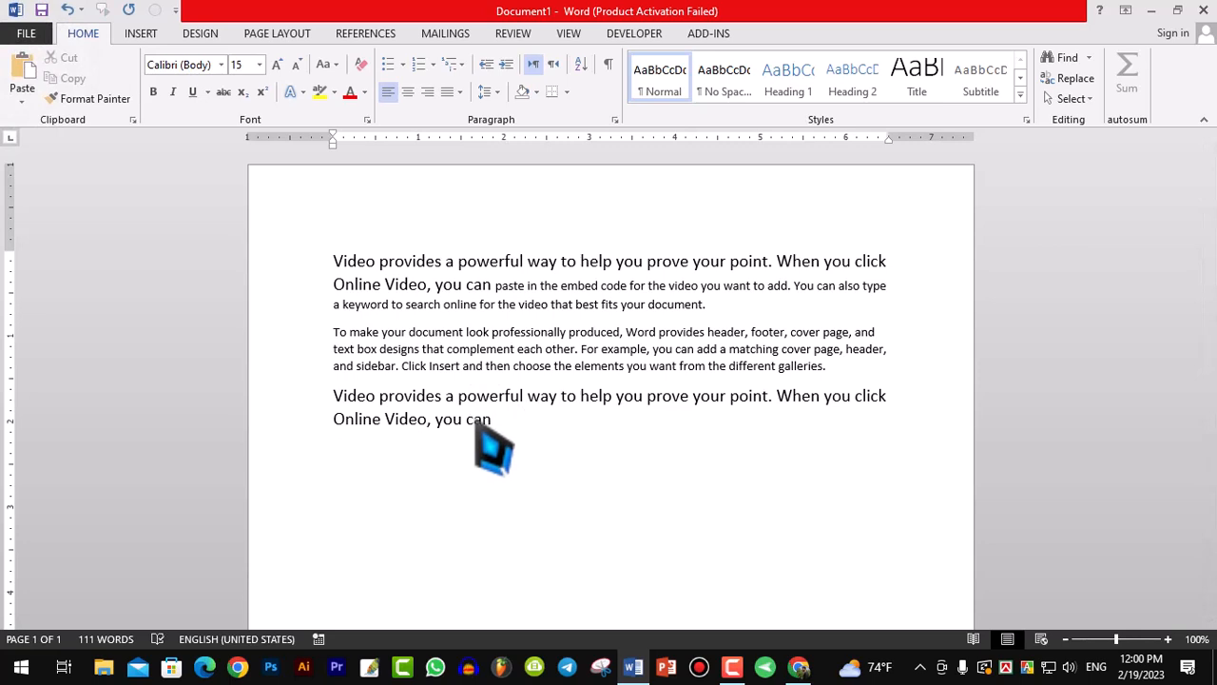
right_click(341, 452)
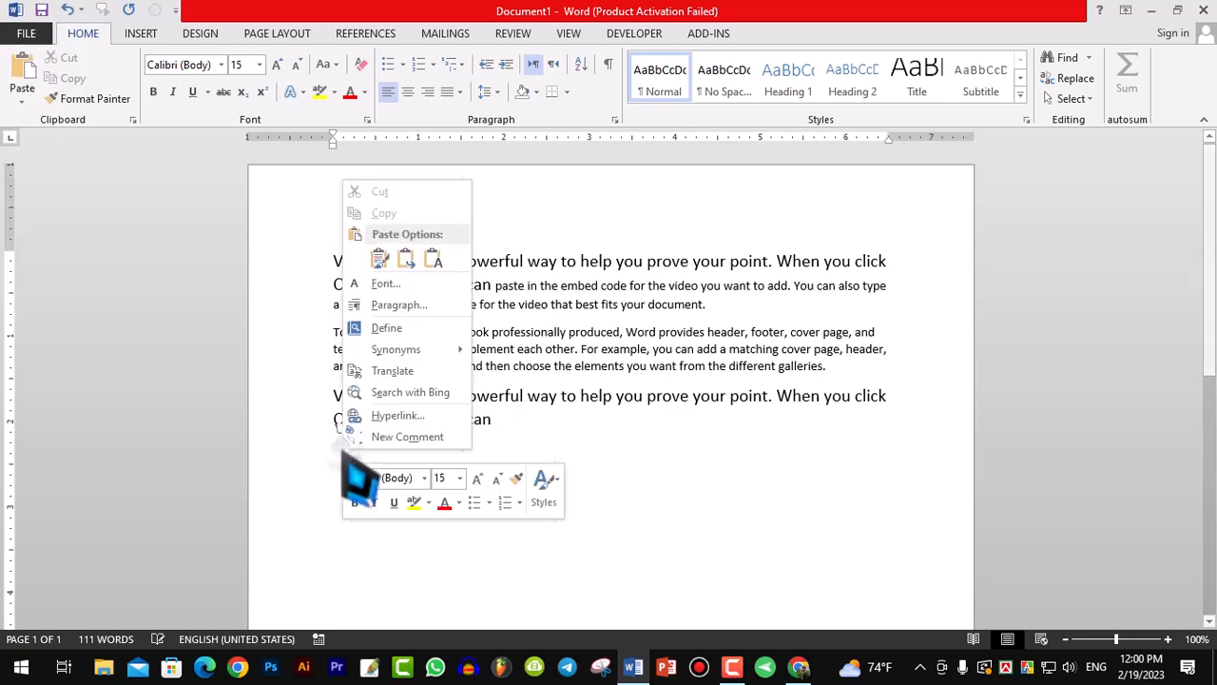
click(378, 260)
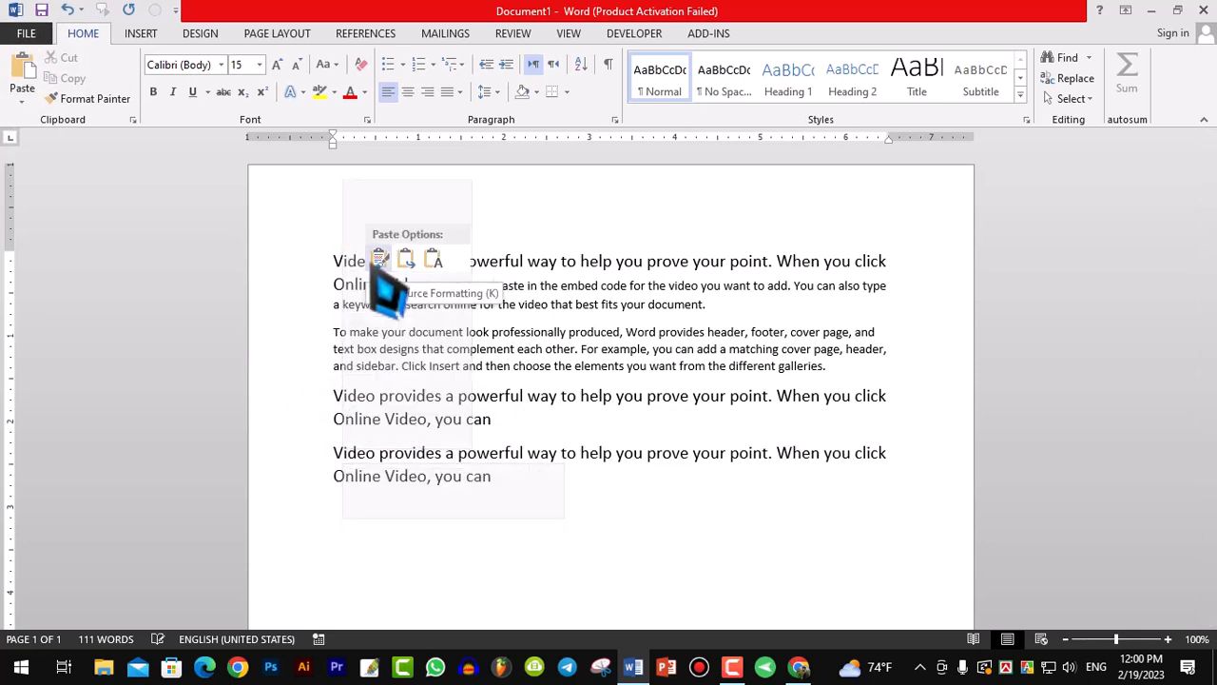
key(Return)
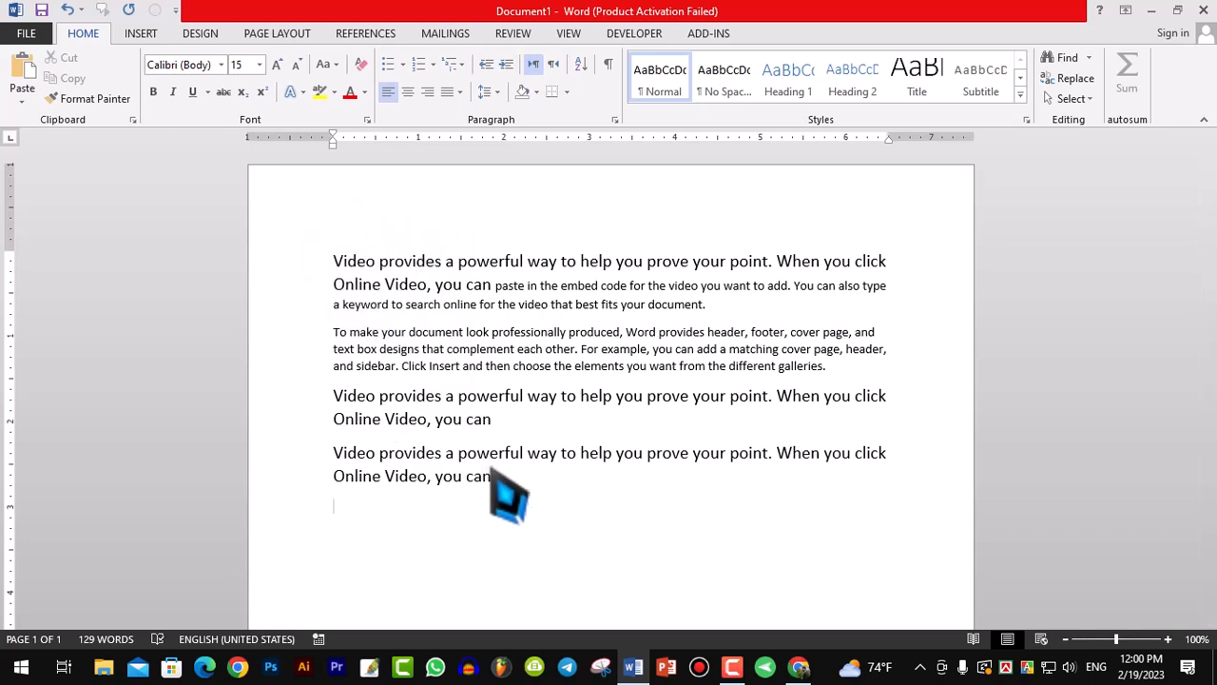
key(ctrl+v)
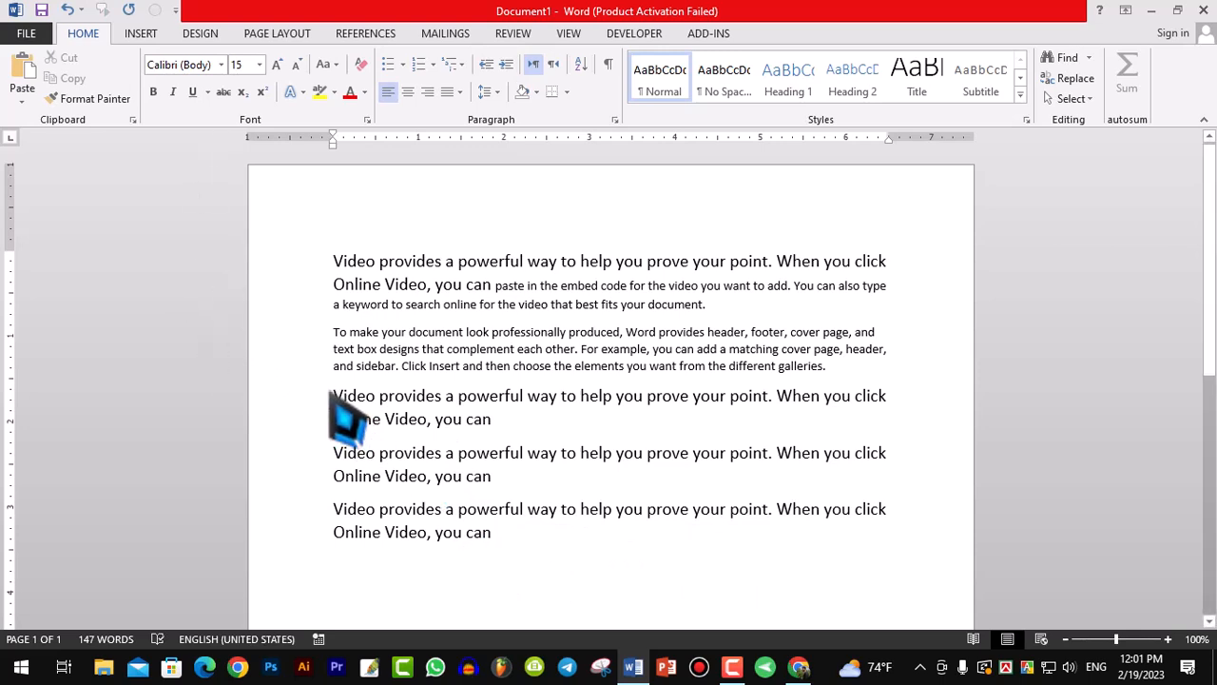
Step: Move the first pasted "Video provides" paragraph to the end of the document by cutting and pasting it
drag(339, 394, 499, 426)
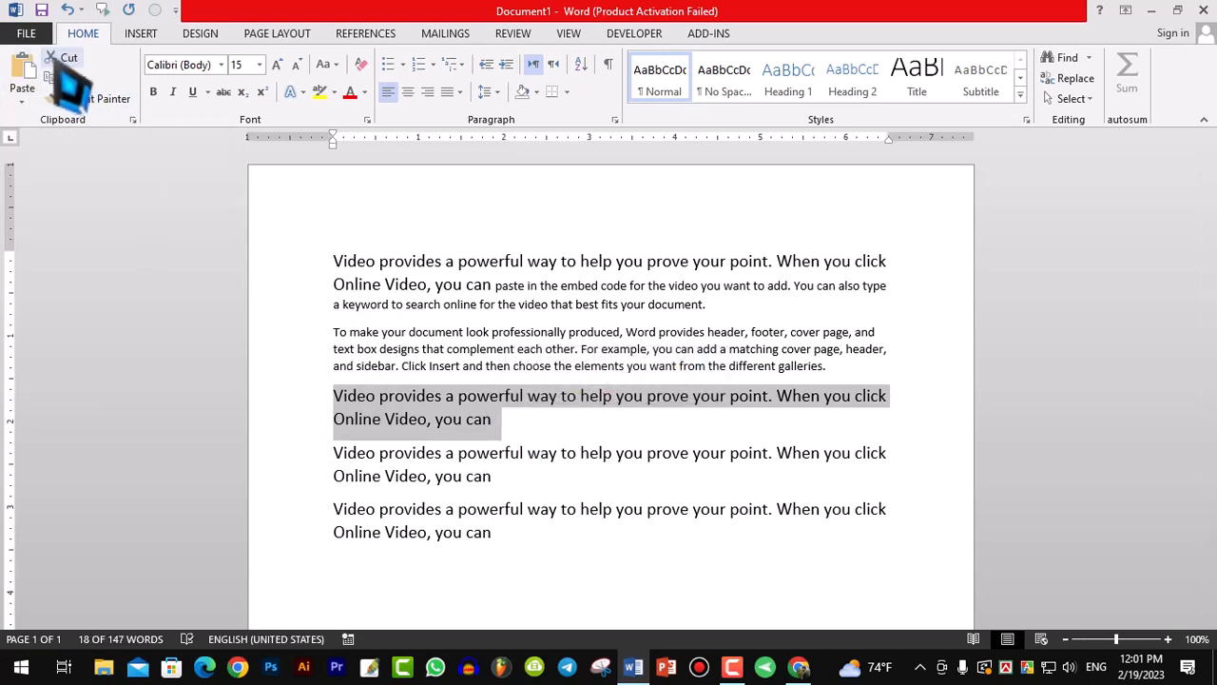
click(63, 59)
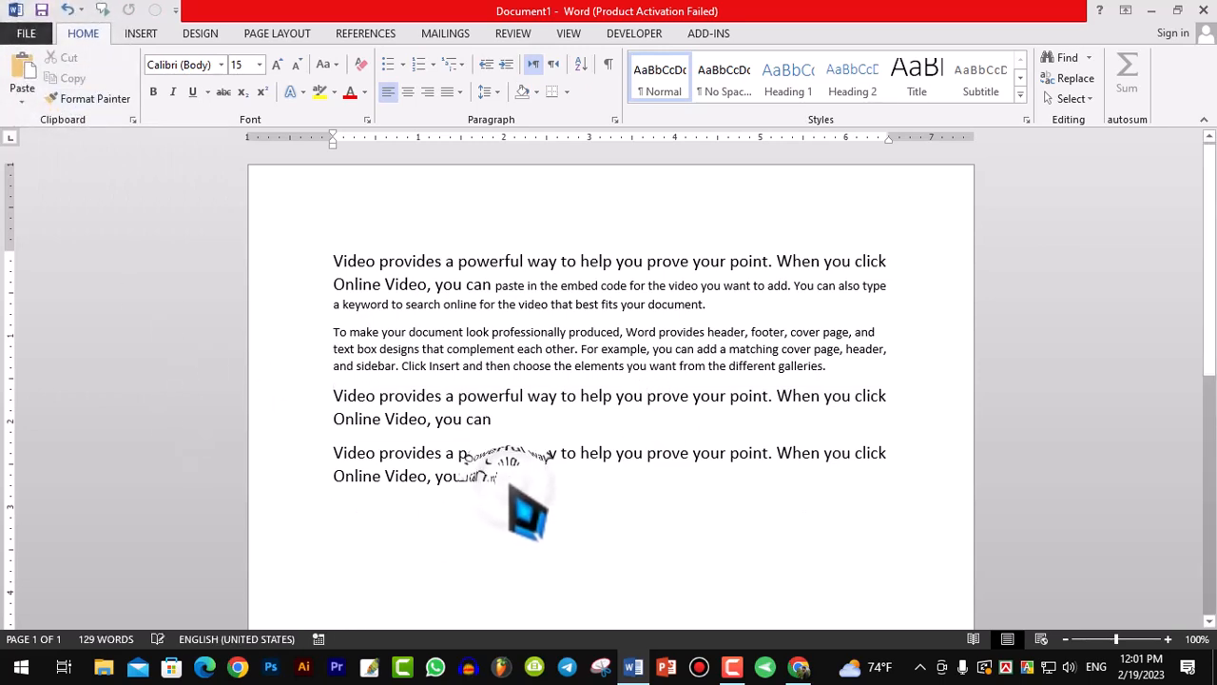
click(24, 81)
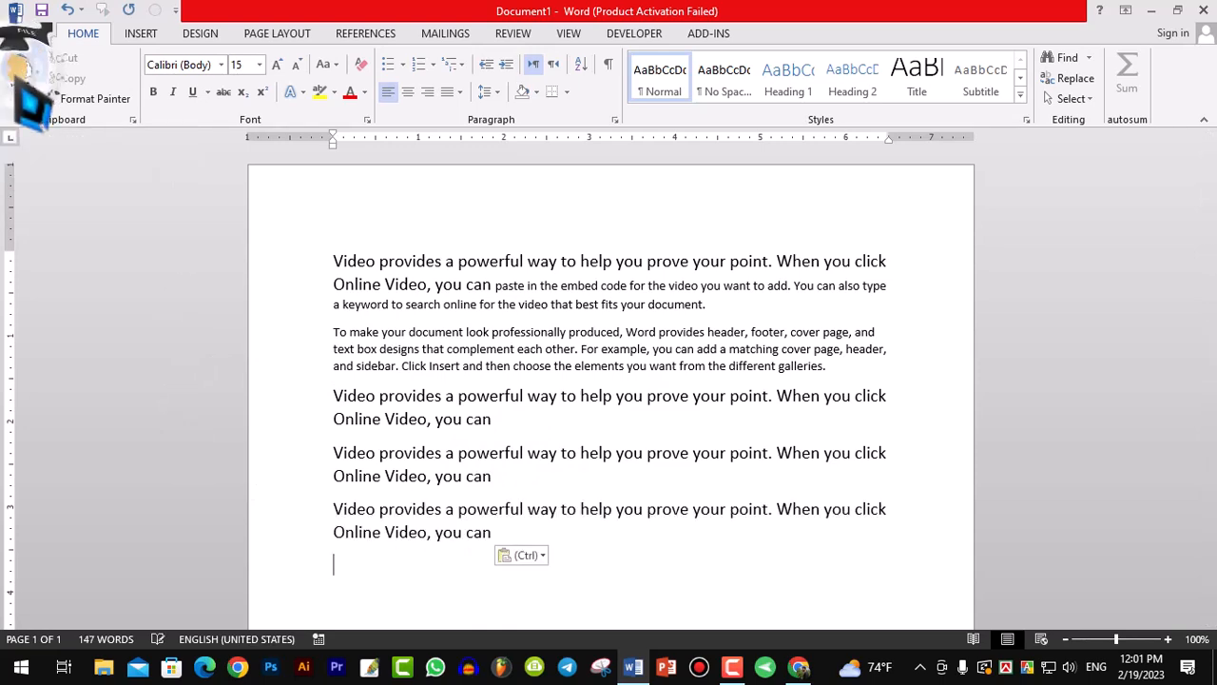
Step: Cut the last two pasted "Video provides" paragraphs one after the other, leaving a single pasted copy
drag(497, 547, 314, 509)
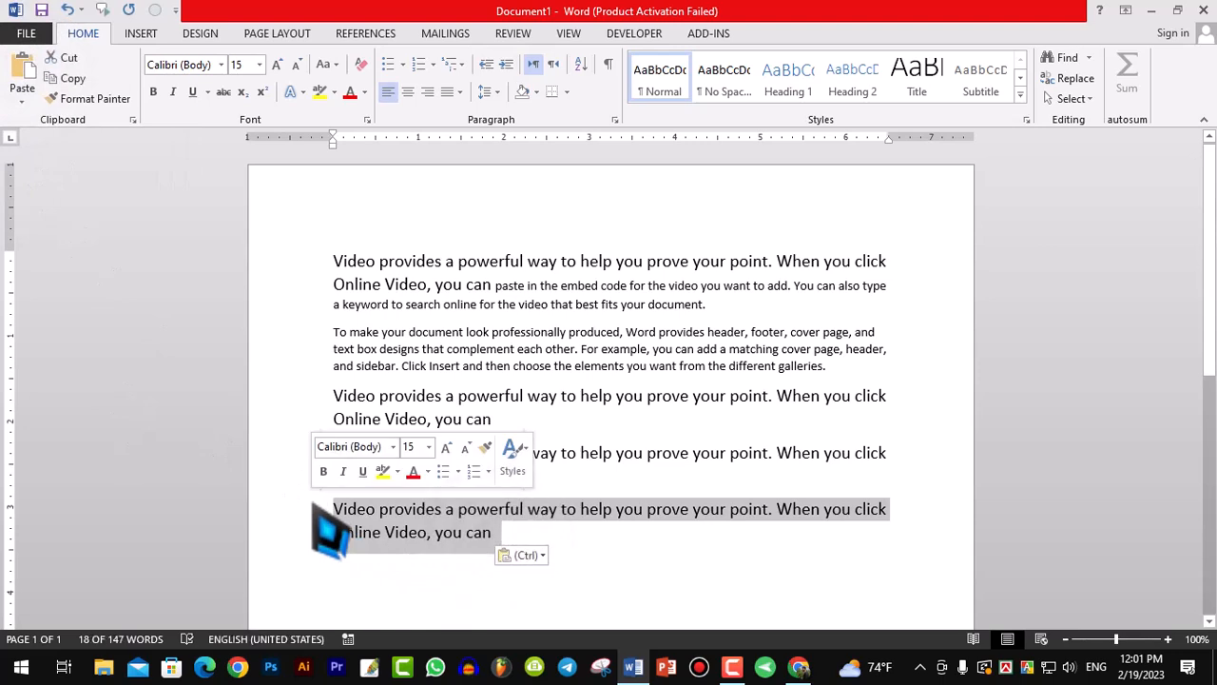
key(ctrl+x)
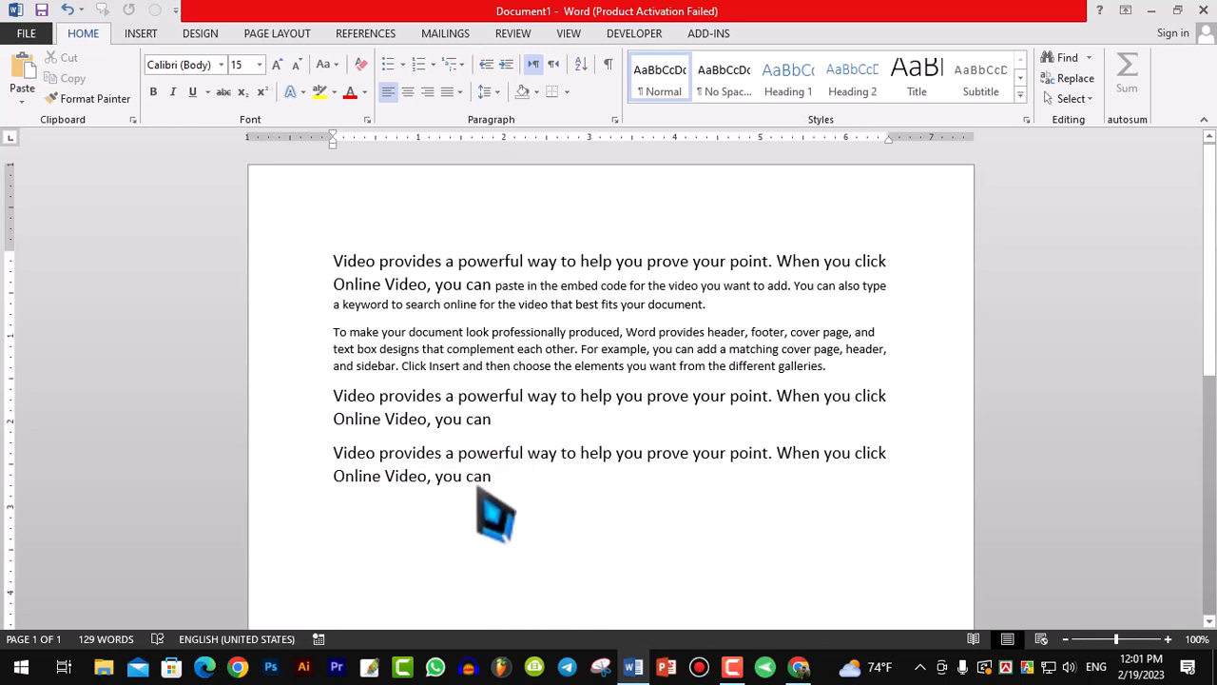
drag(492, 475, 328, 473)
triple_click(333, 476)
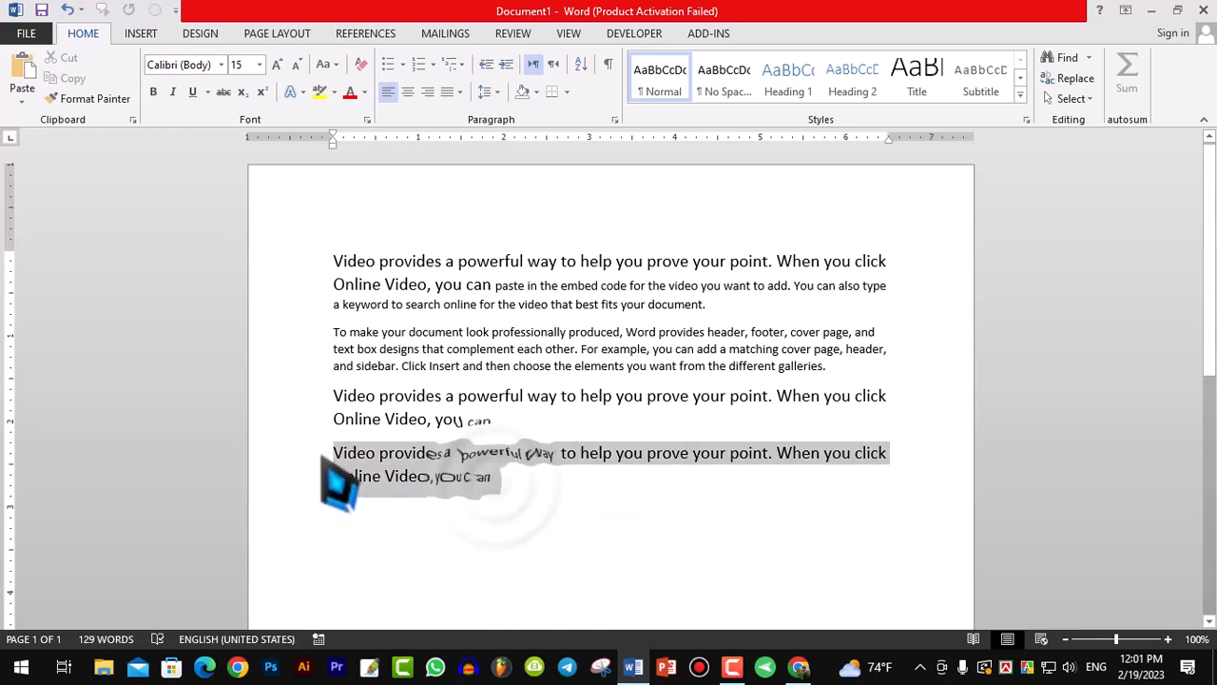
right_click(407, 480)
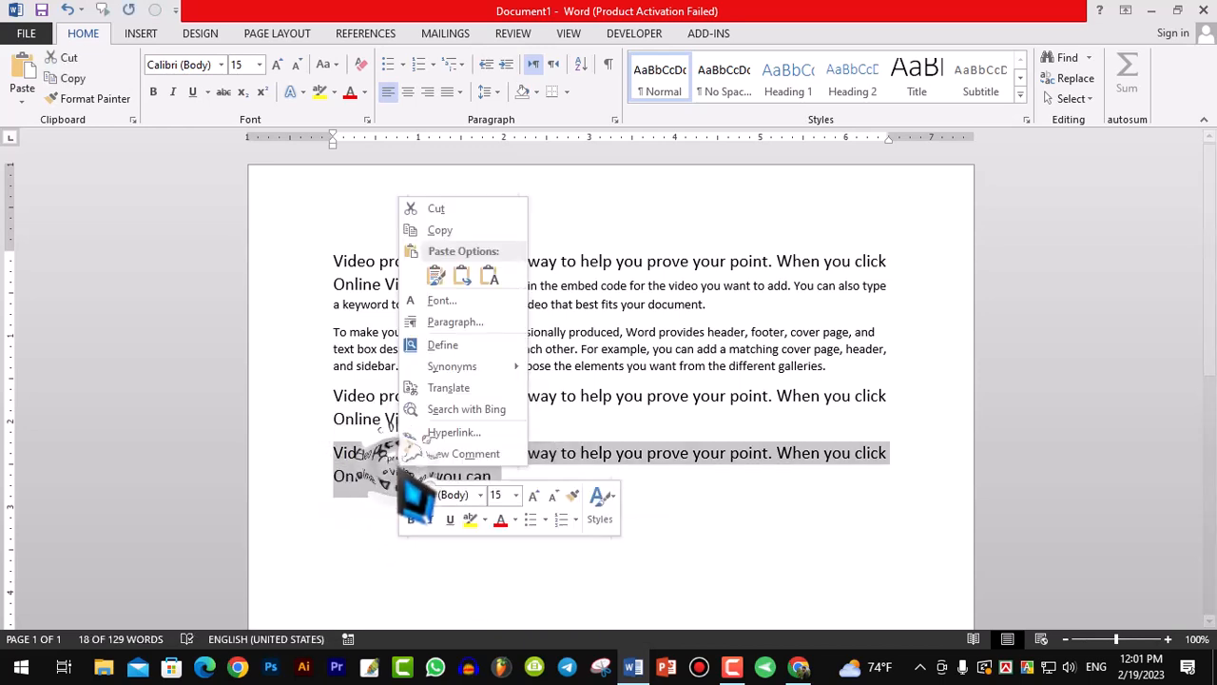
click(435, 208)
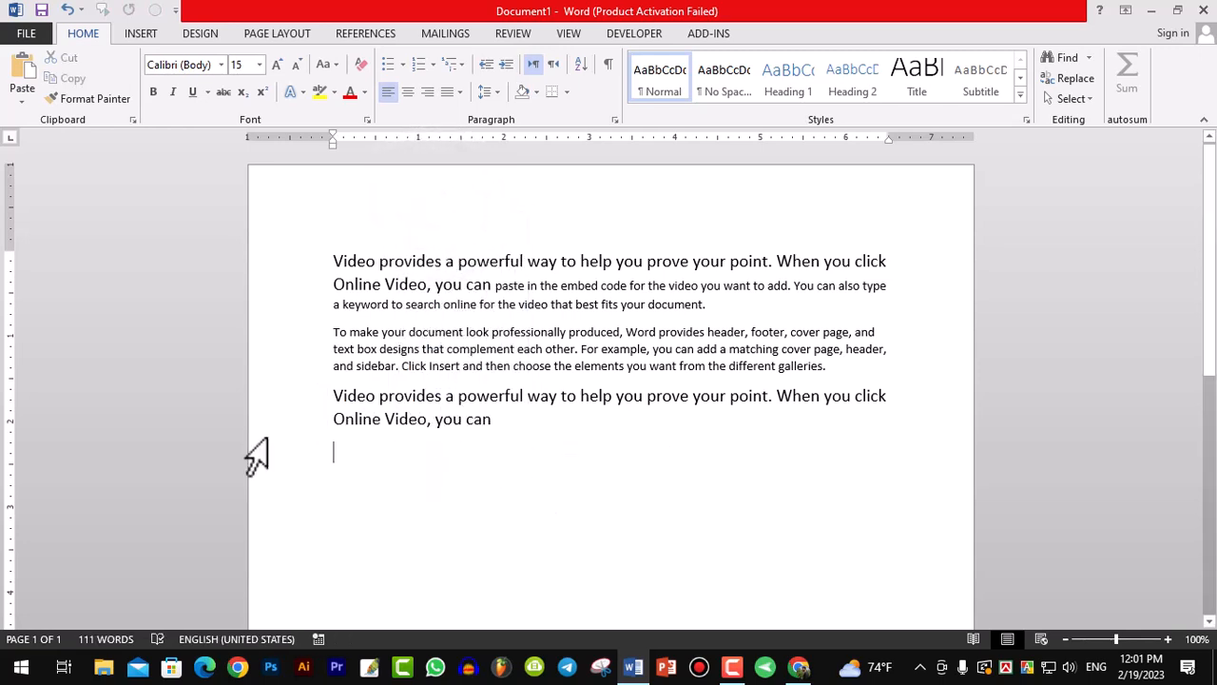
key(F10)
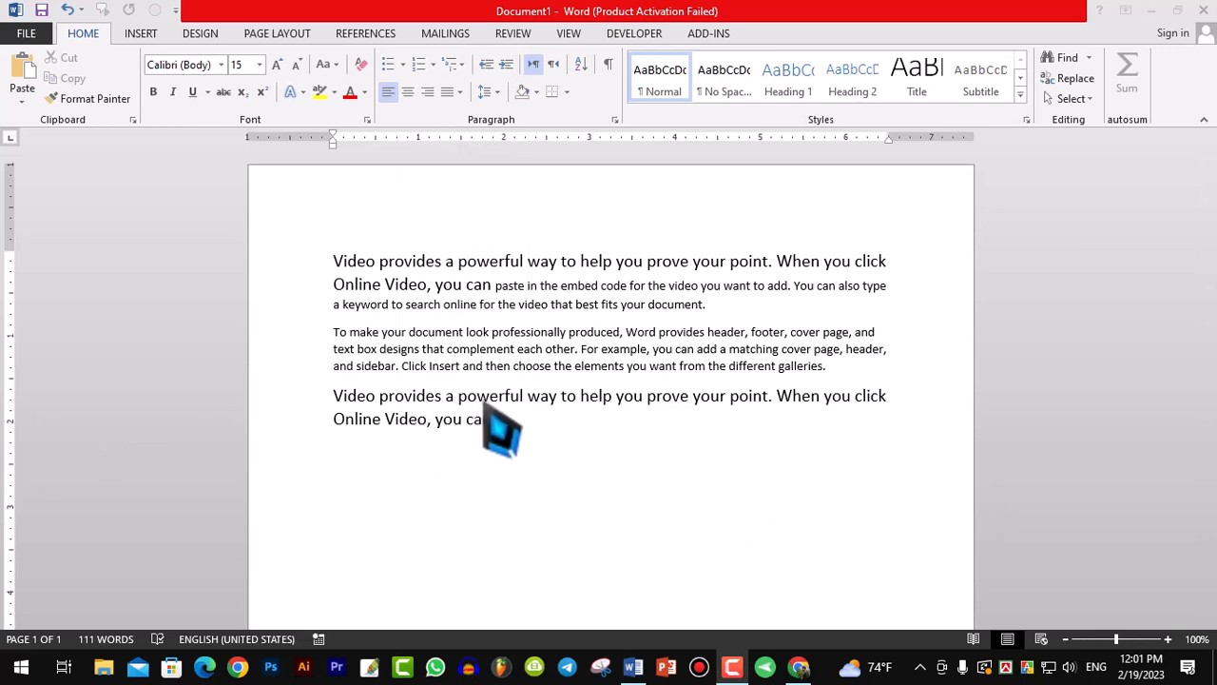
Step: Set the font color of the opening word "Video" to red
click(335, 261)
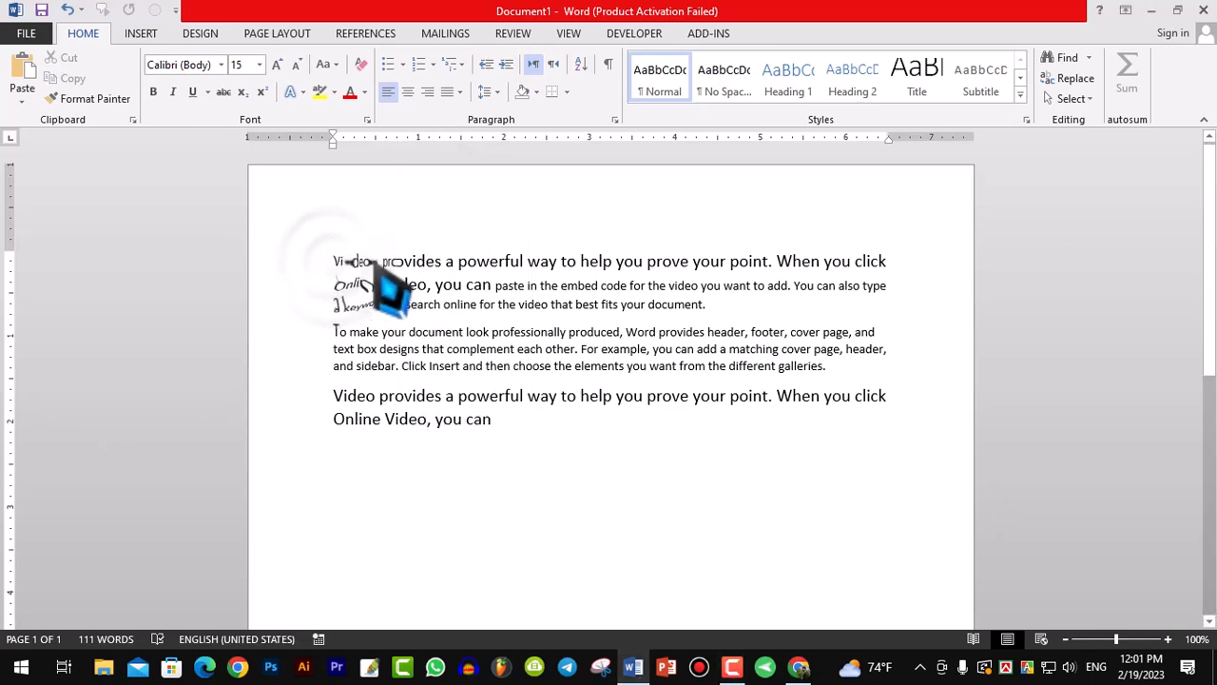
double_click(360, 262)
click(365, 91)
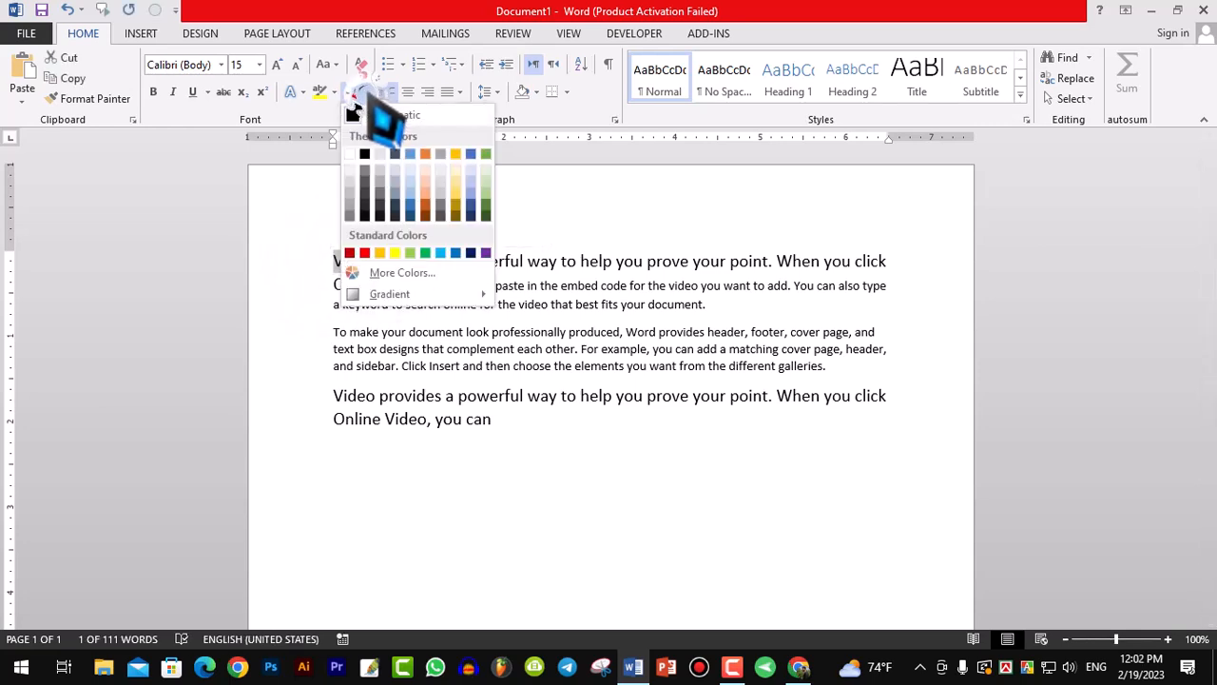
click(361, 254)
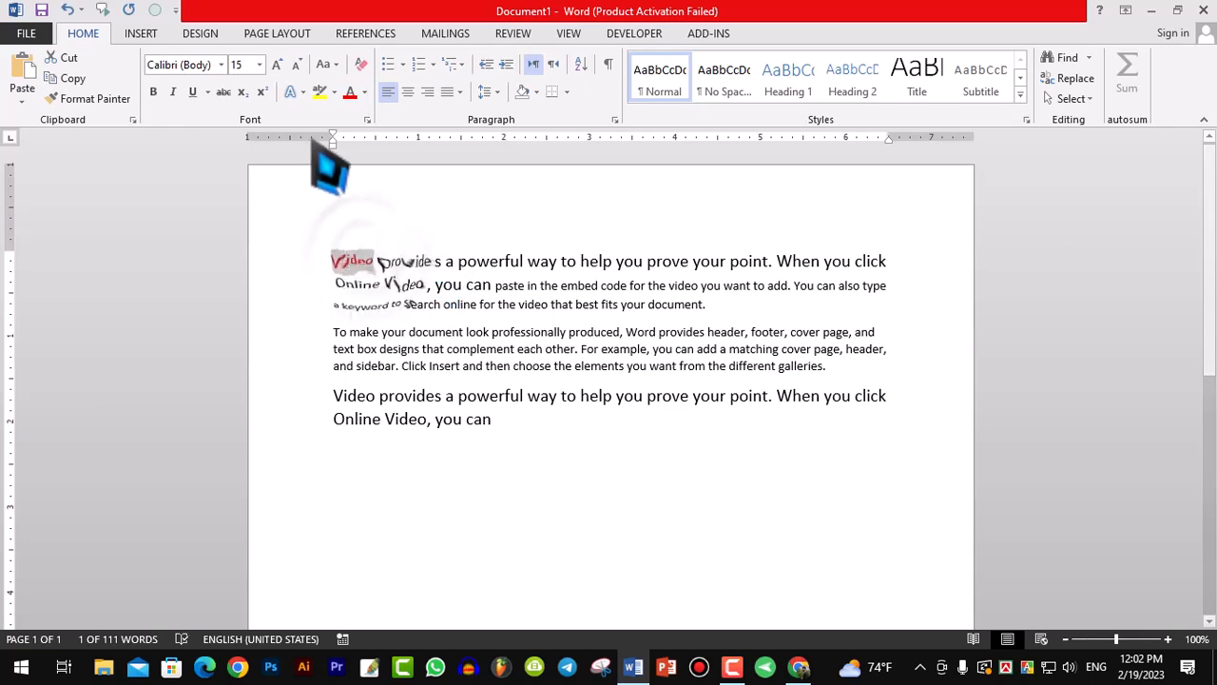
click(361, 226)
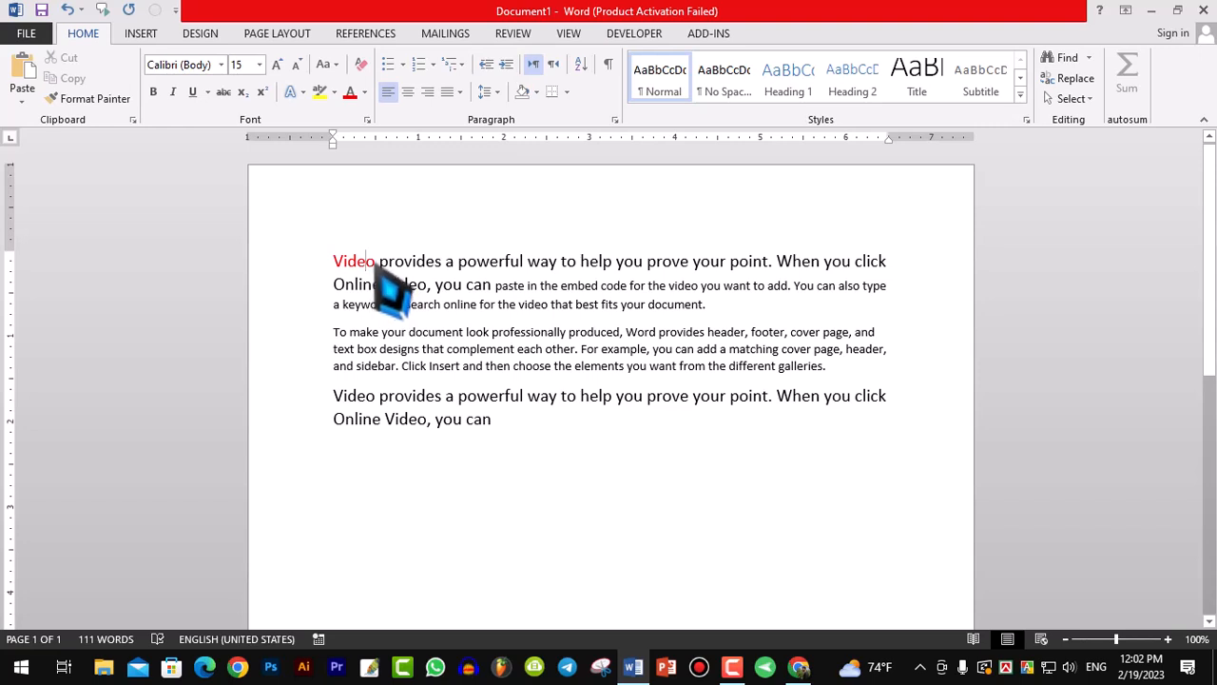
Step: Use Format Painter to apply the formatting of the red word "Video" to "rovides" in the word after it
double_click(354, 265)
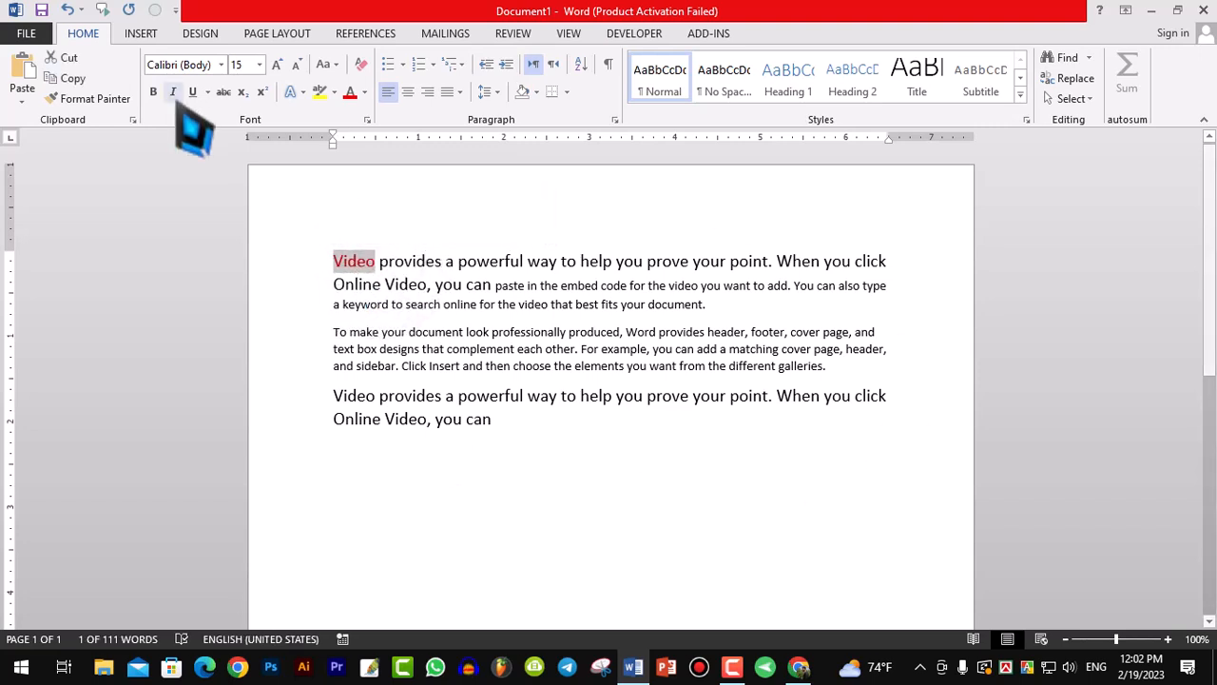
click(91, 99)
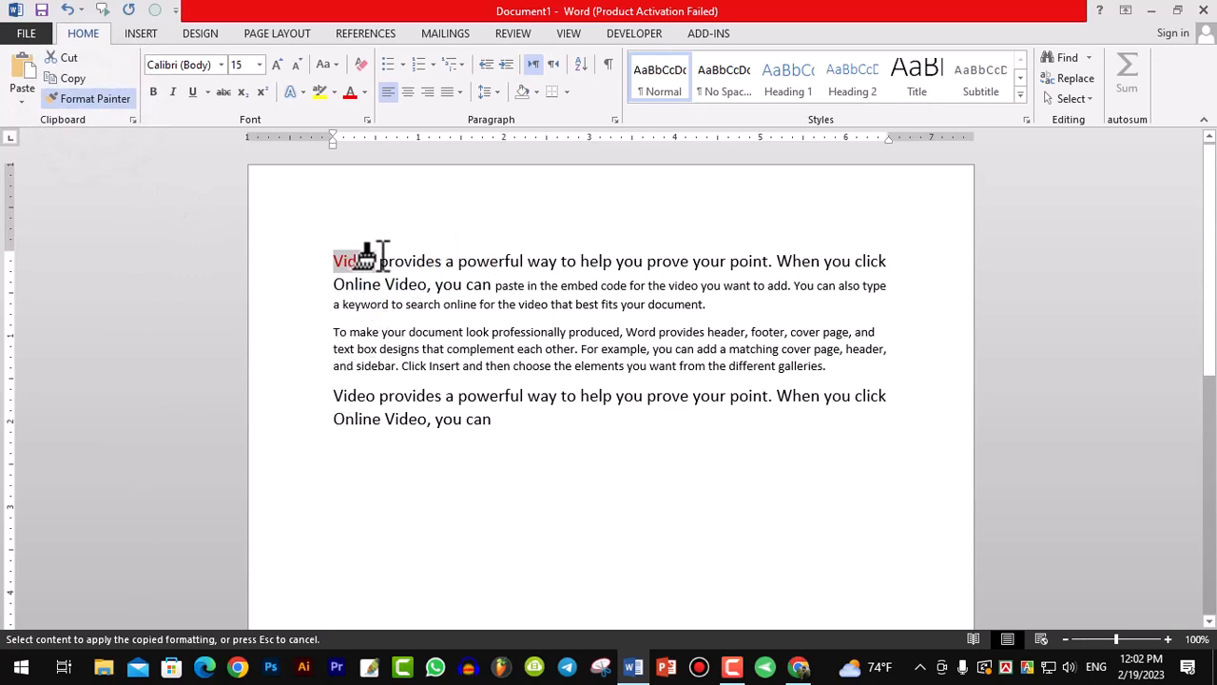
drag(387, 263, 440, 260)
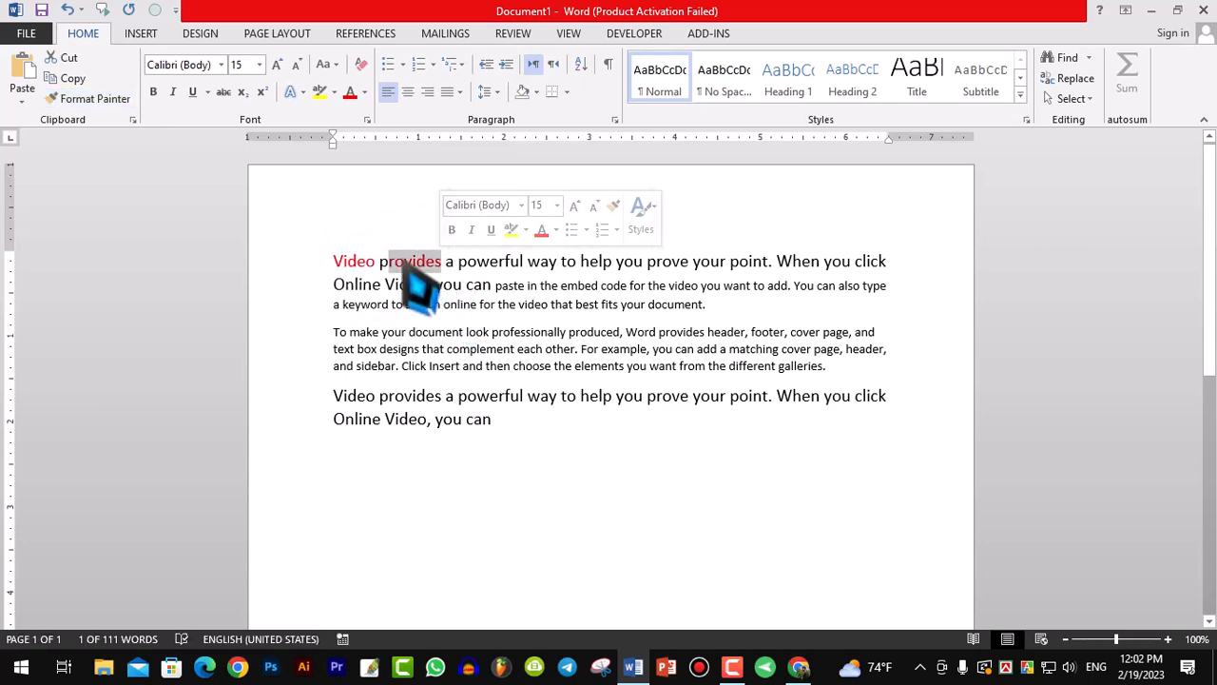
click(399, 265)
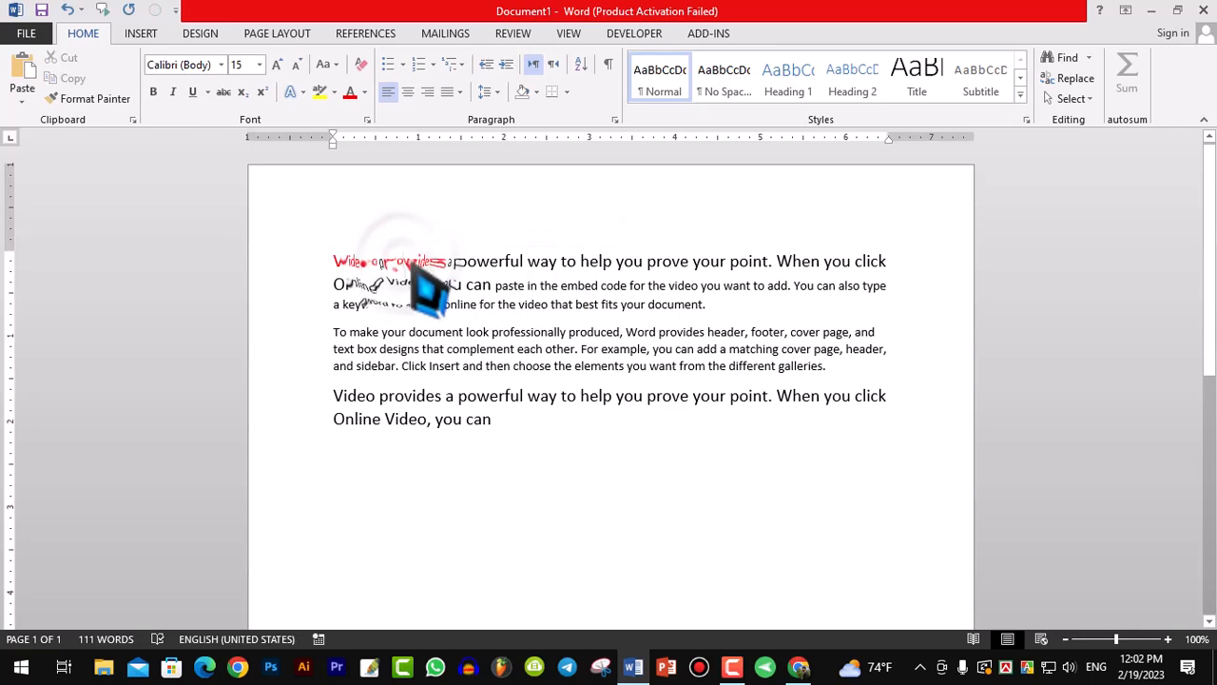
Step: Show the Clipboard pane and clear all its collected items
double_click(344, 264)
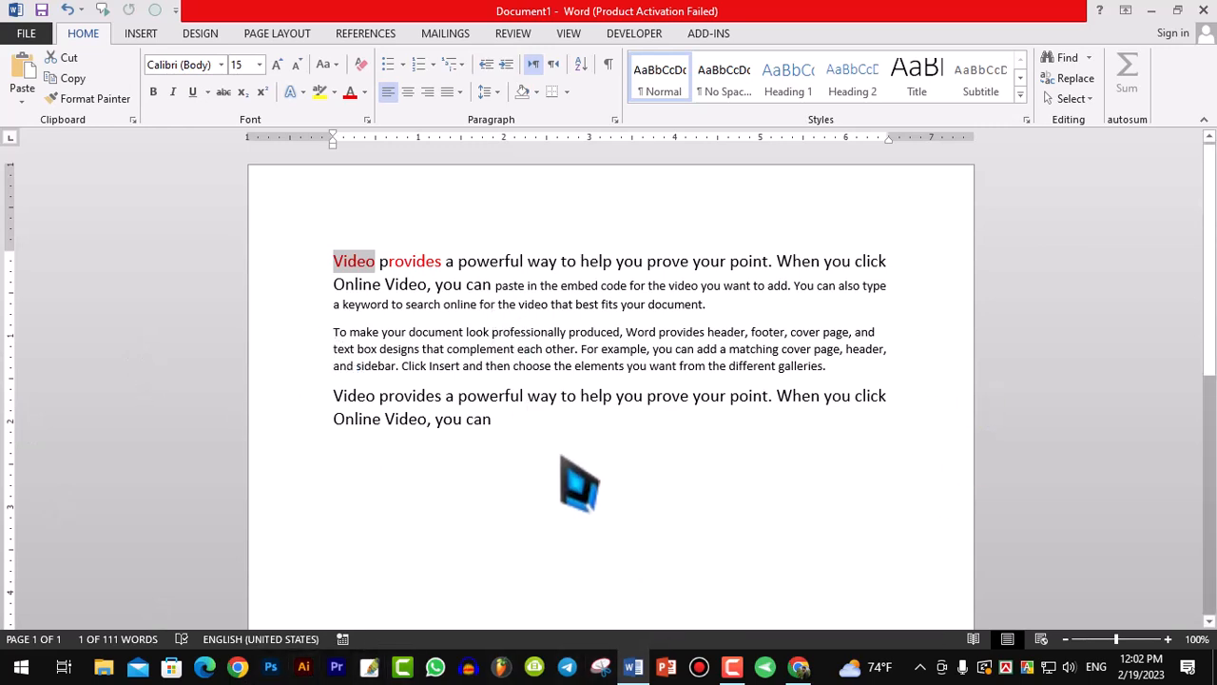
click(411, 206)
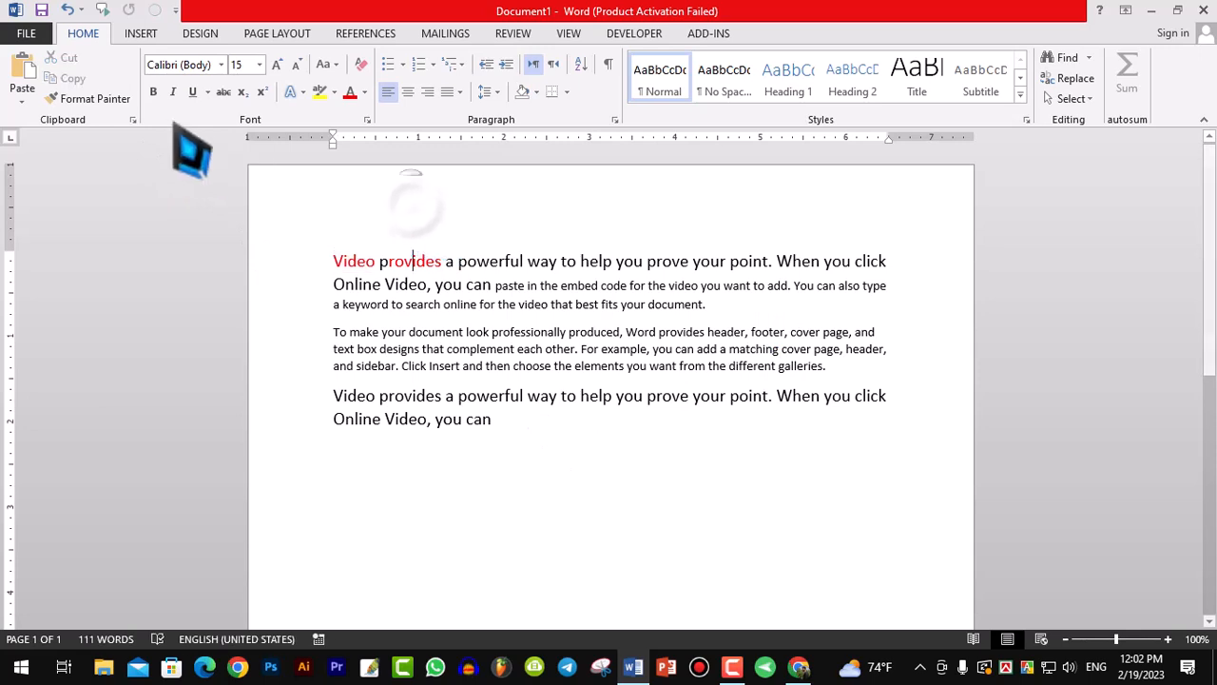
click(133, 120)
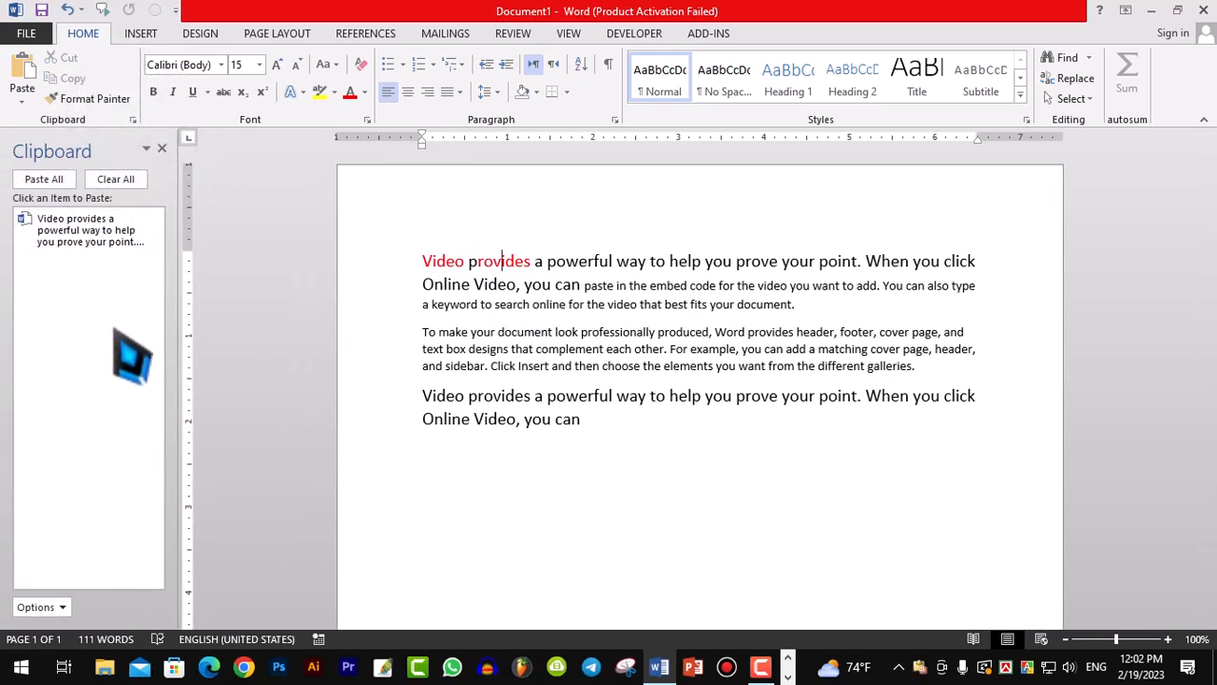
click(115, 179)
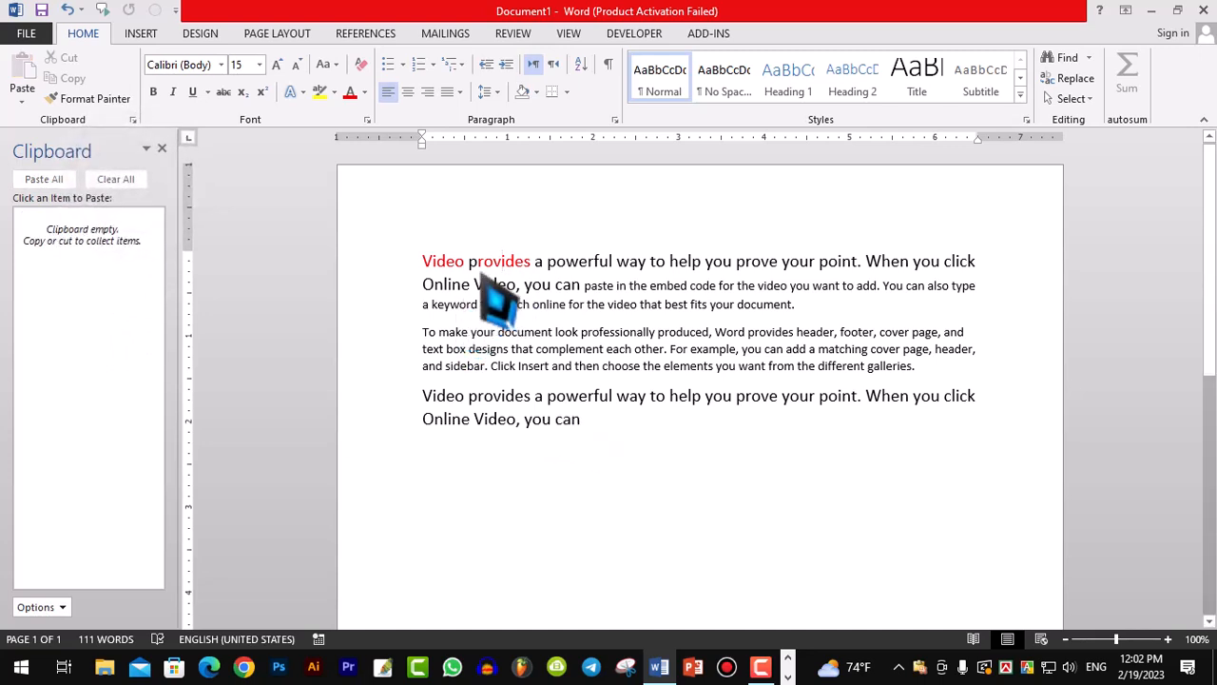
Step: Copy the "To make your document look" paragraph and the "Video provides" paragraph below it to the clipboard as separate items
drag(425, 333, 839, 379)
right_click(849, 398)
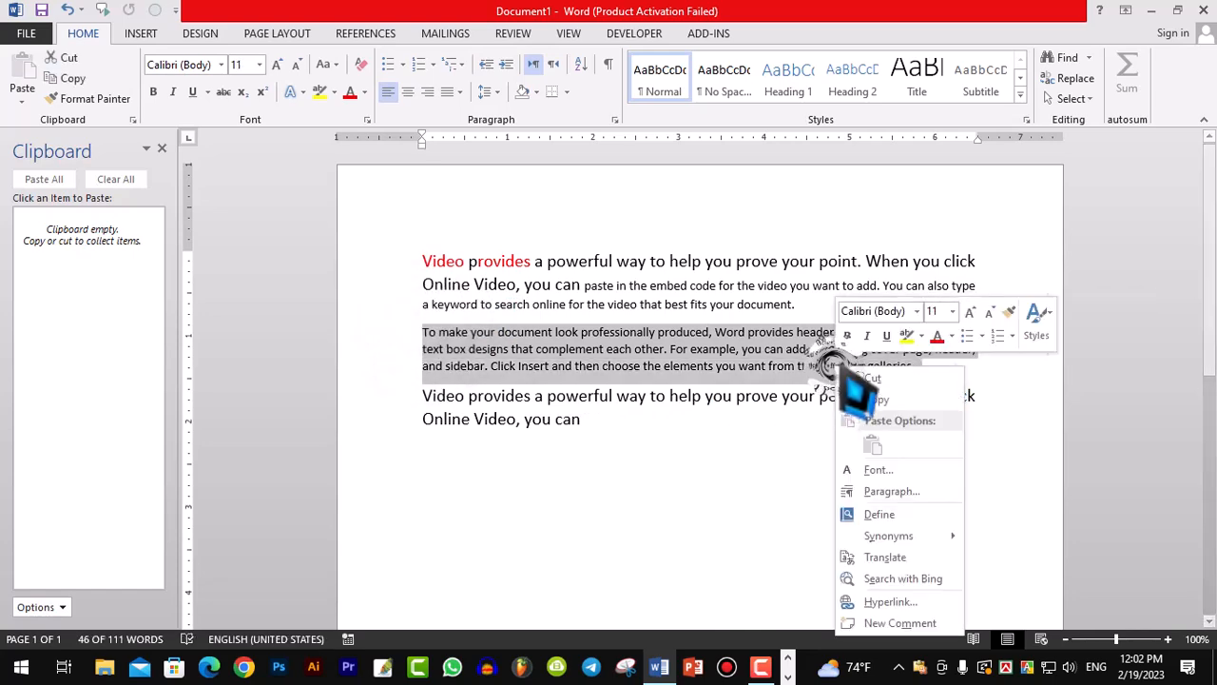
click(850, 407)
drag(422, 398, 619, 448)
right_click(583, 434)
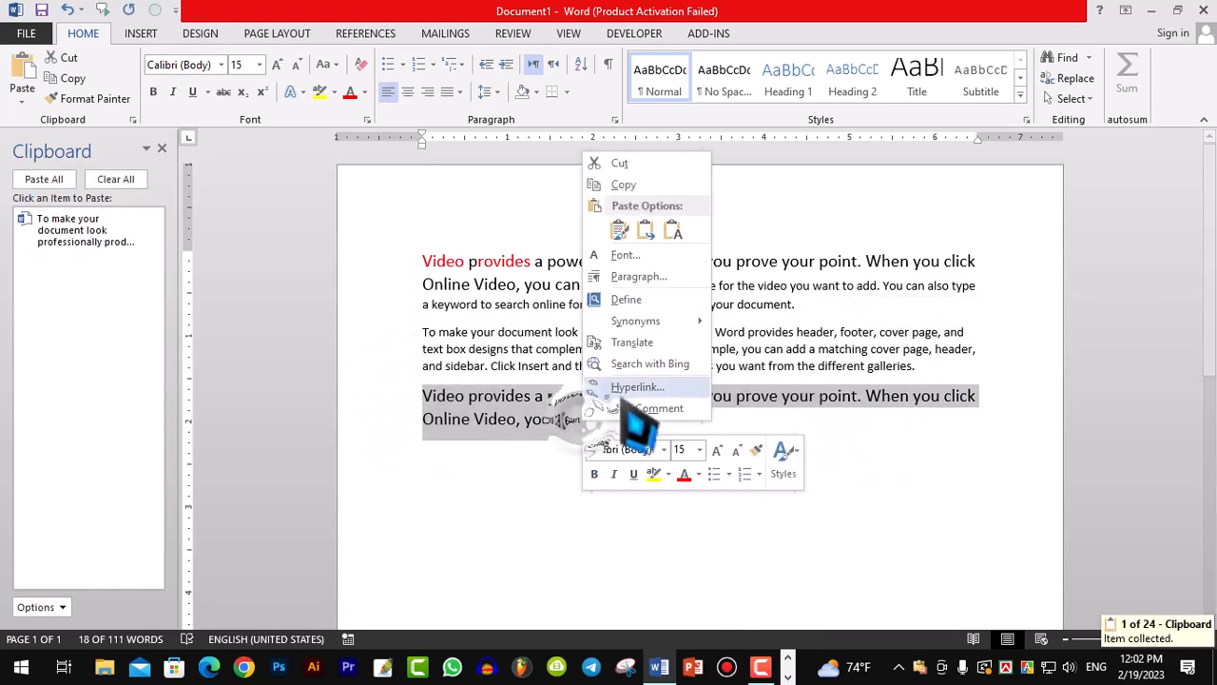
click(623, 184)
Step: Paste the collected "To make your document" item and then the "Video provides" item at the end of the document
scroll(552, 421, down, 2)
click(476, 371)
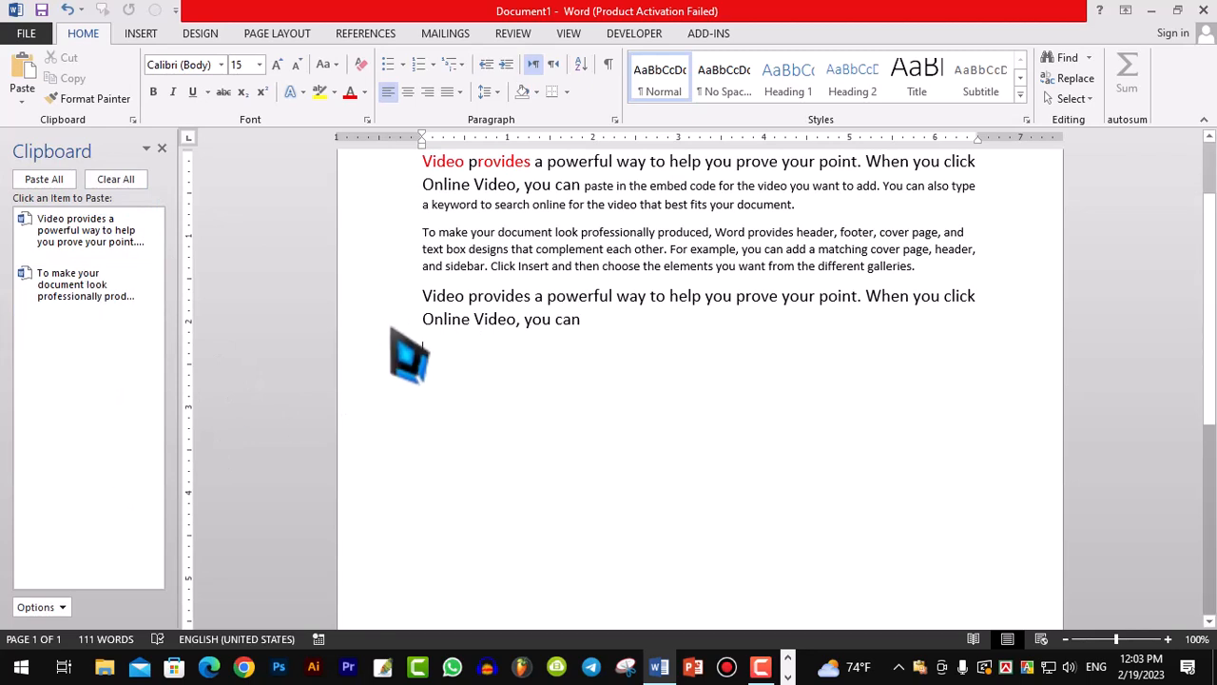
click(76, 290)
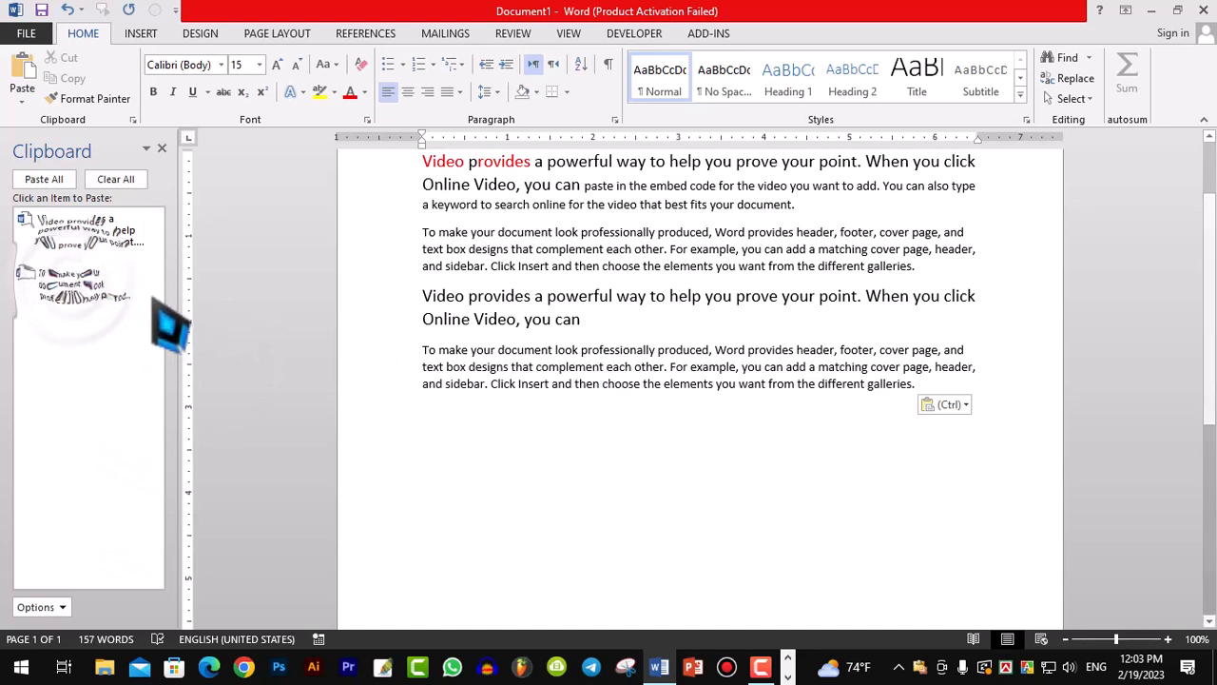
click(83, 220)
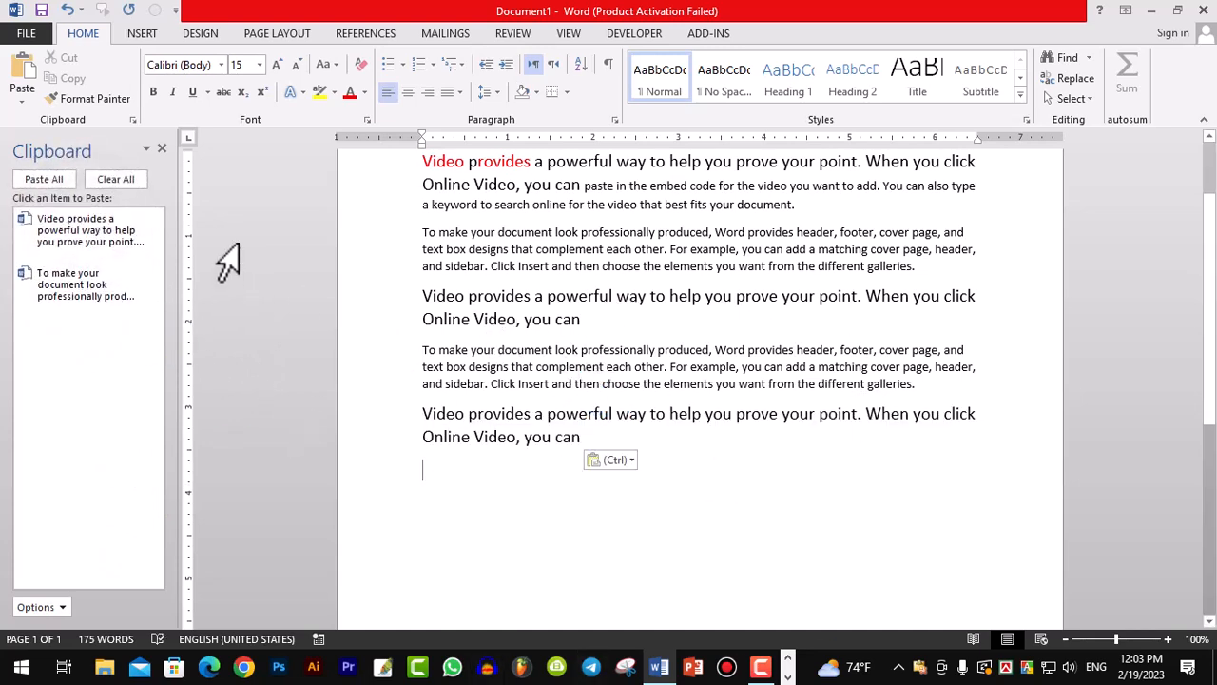
Step: Close the Clipboard pane and return to the beginning of the document
click(162, 150)
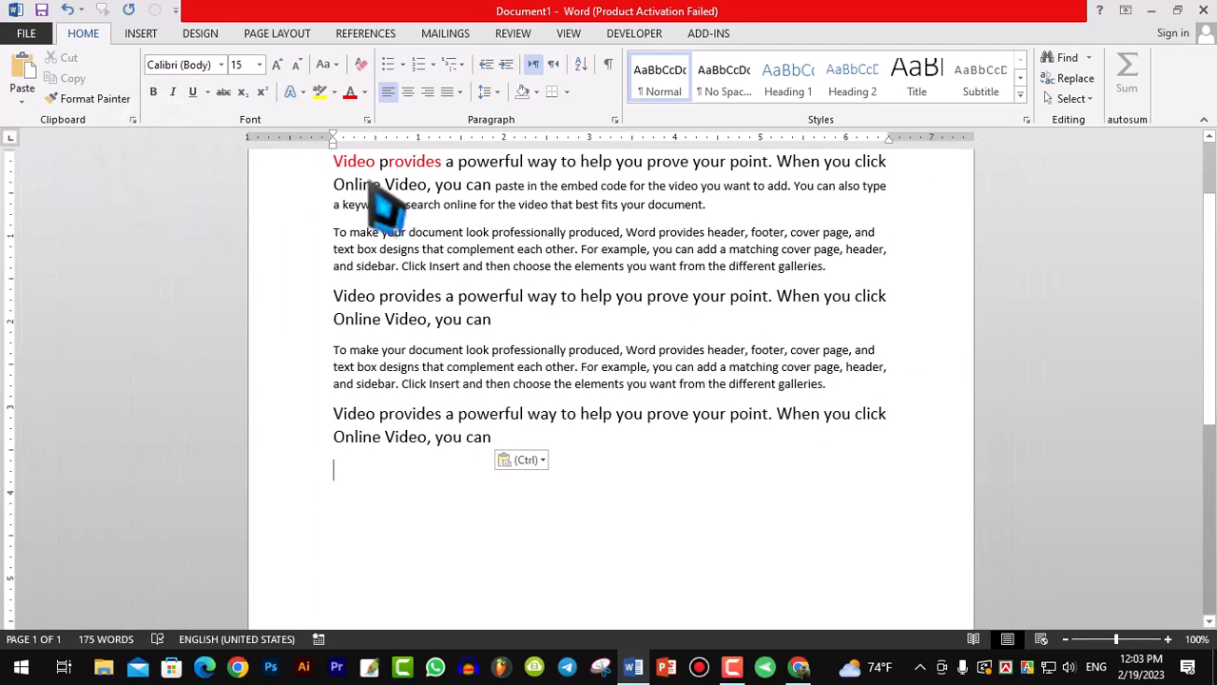
scroll(395, 221, up, 3)
scroll(380, 223, down, 1)
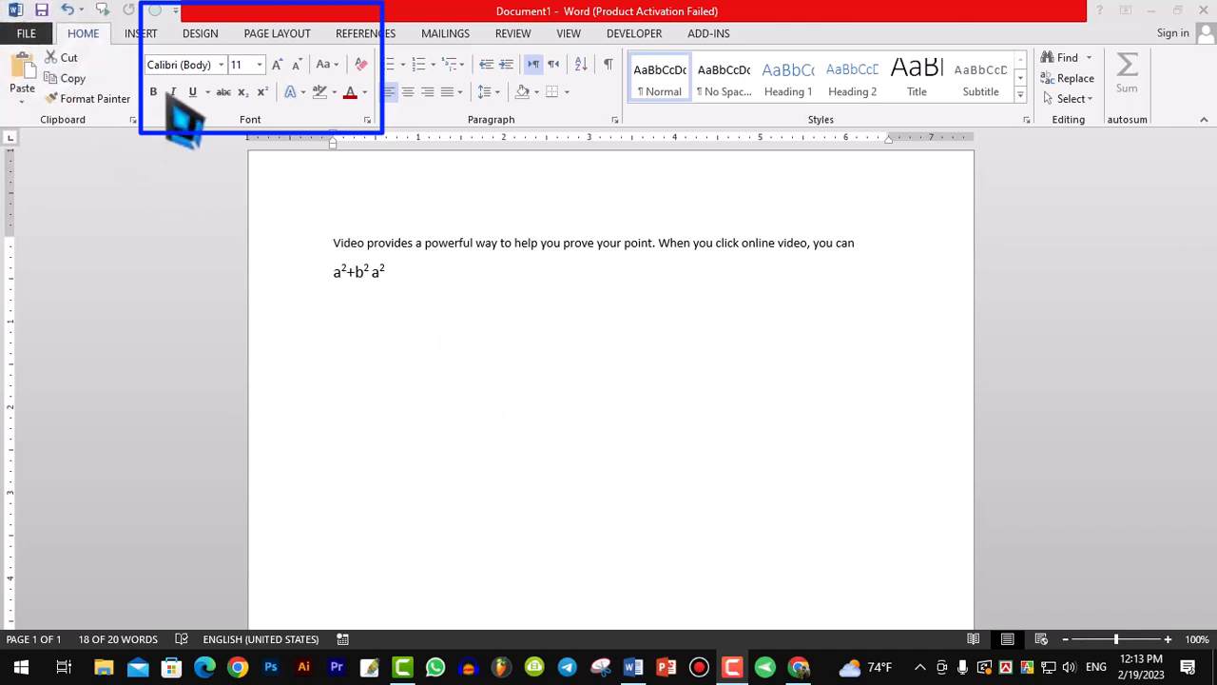
Step: Browse the available fonts and apply Algerian to the "Video provides" line above the a²+b² text
click(328, 245)
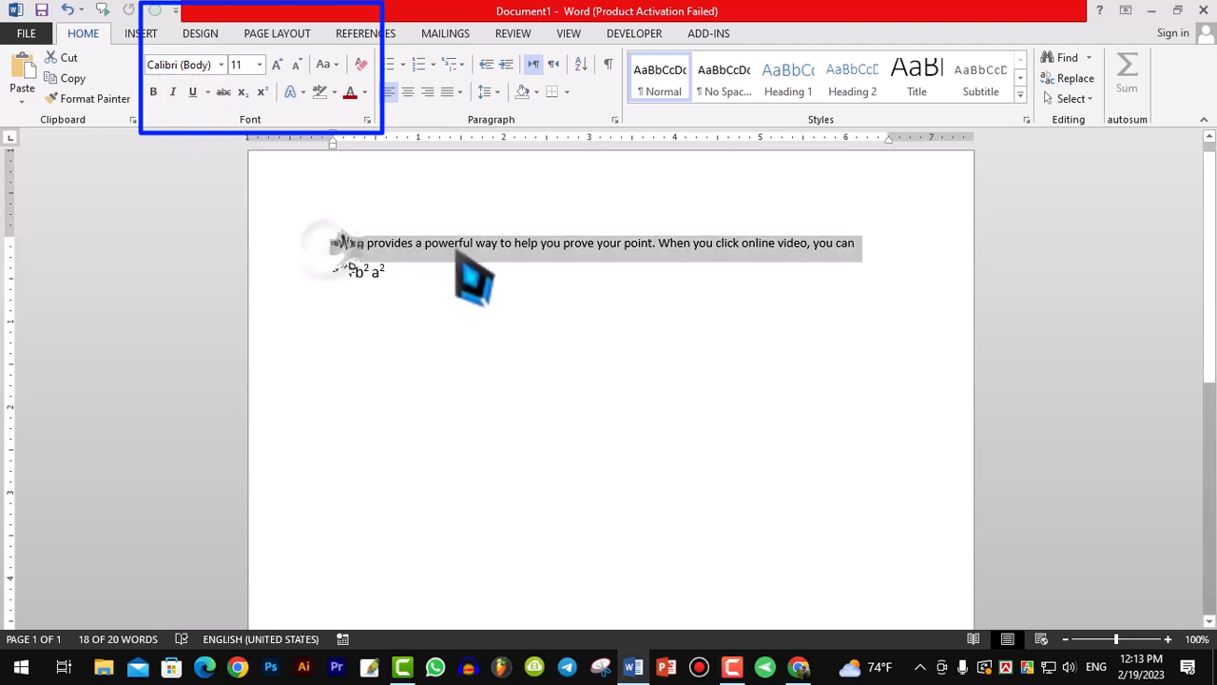
click(221, 65)
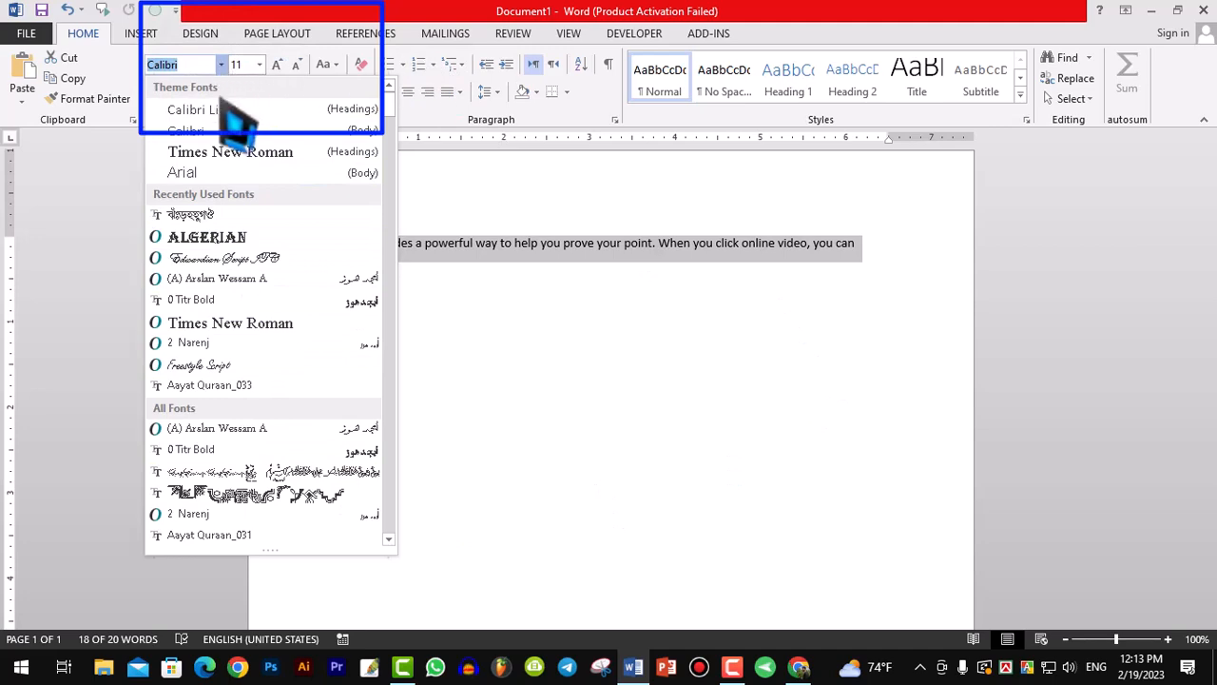
drag(390, 114, 390, 203)
drag(386, 288, 386, 341)
scroll(285, 335, up, 20)
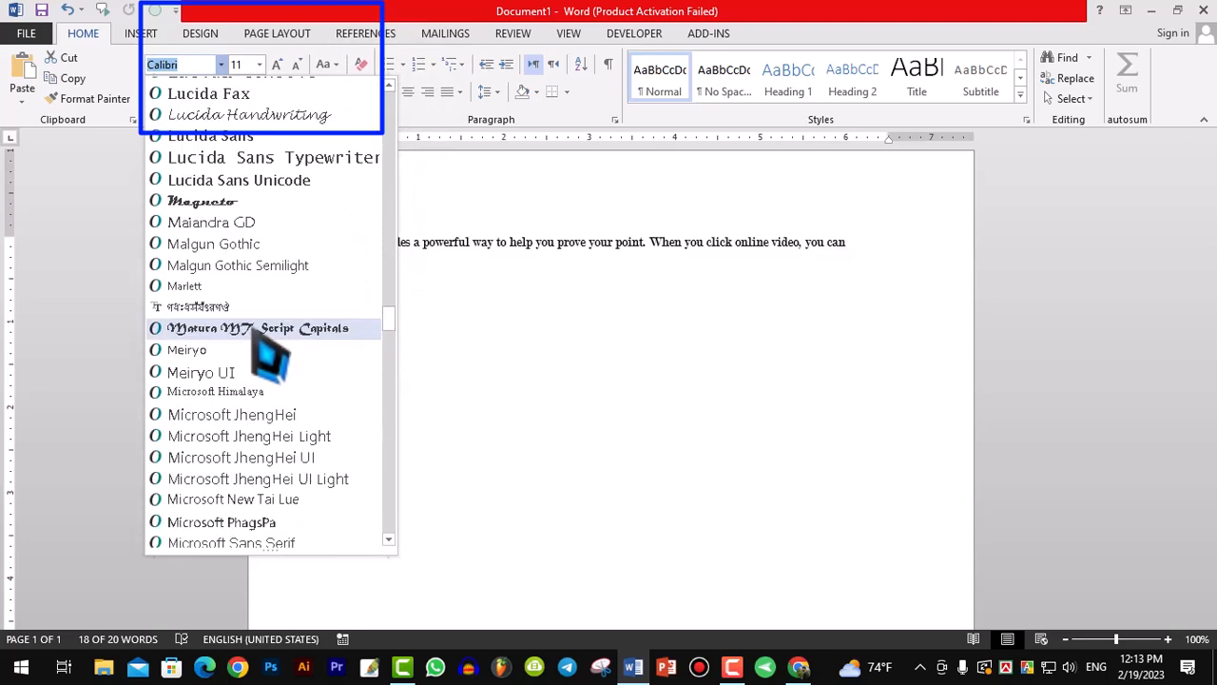
scroll(280, 342, up, 10)
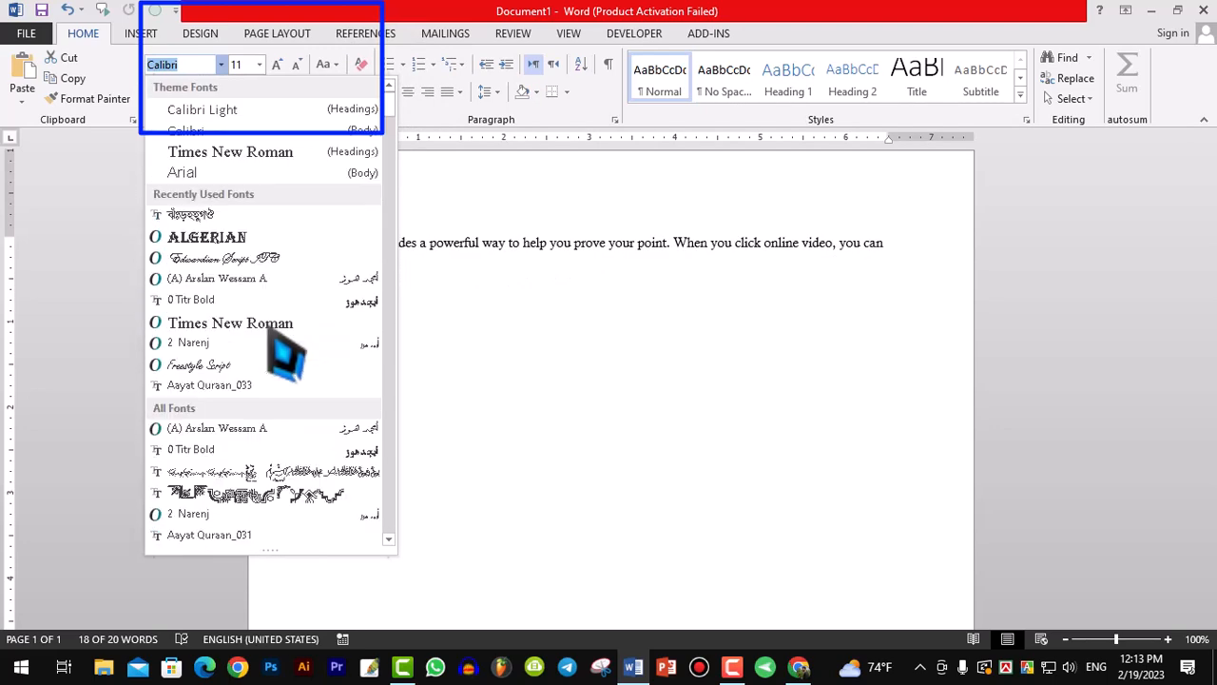
click(257, 238)
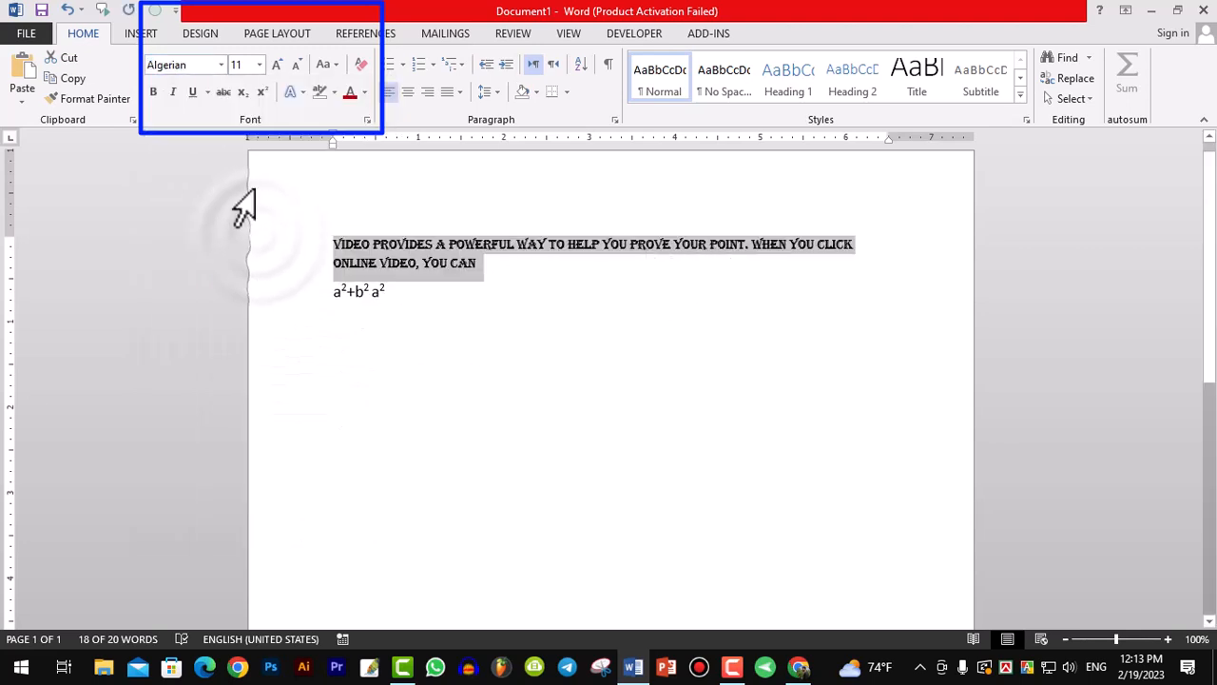
Step: Change the font of the "Video provides" line to Times New Roman
click(221, 65)
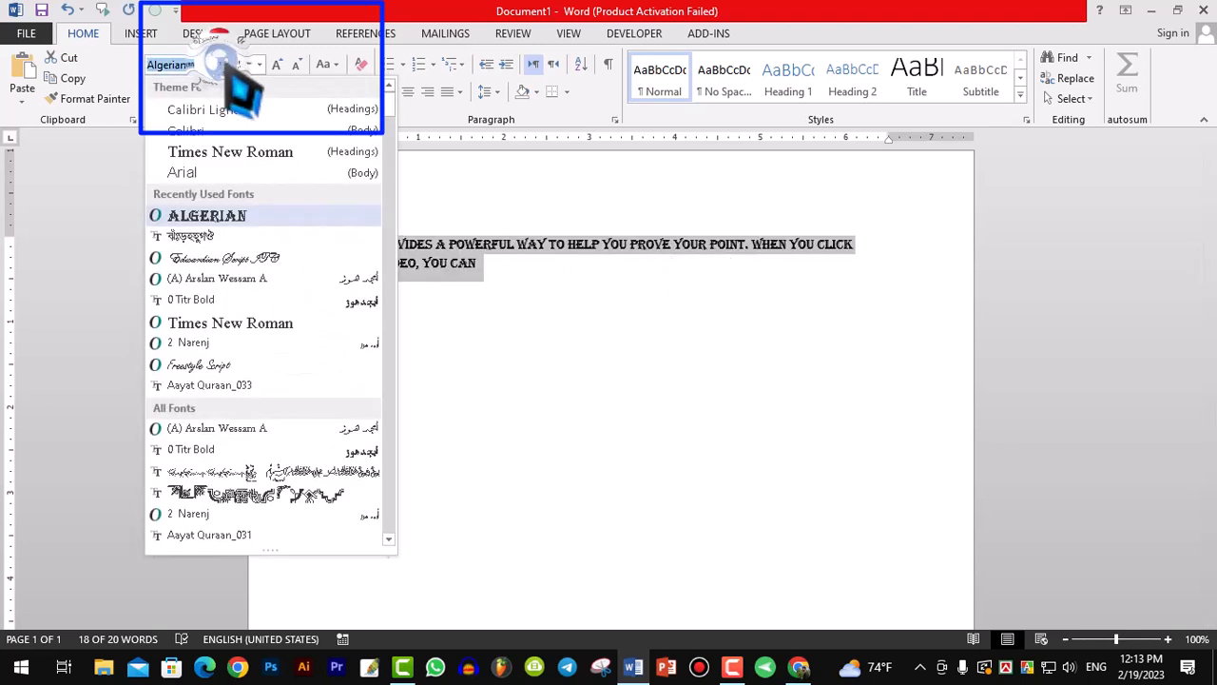
click(204, 152)
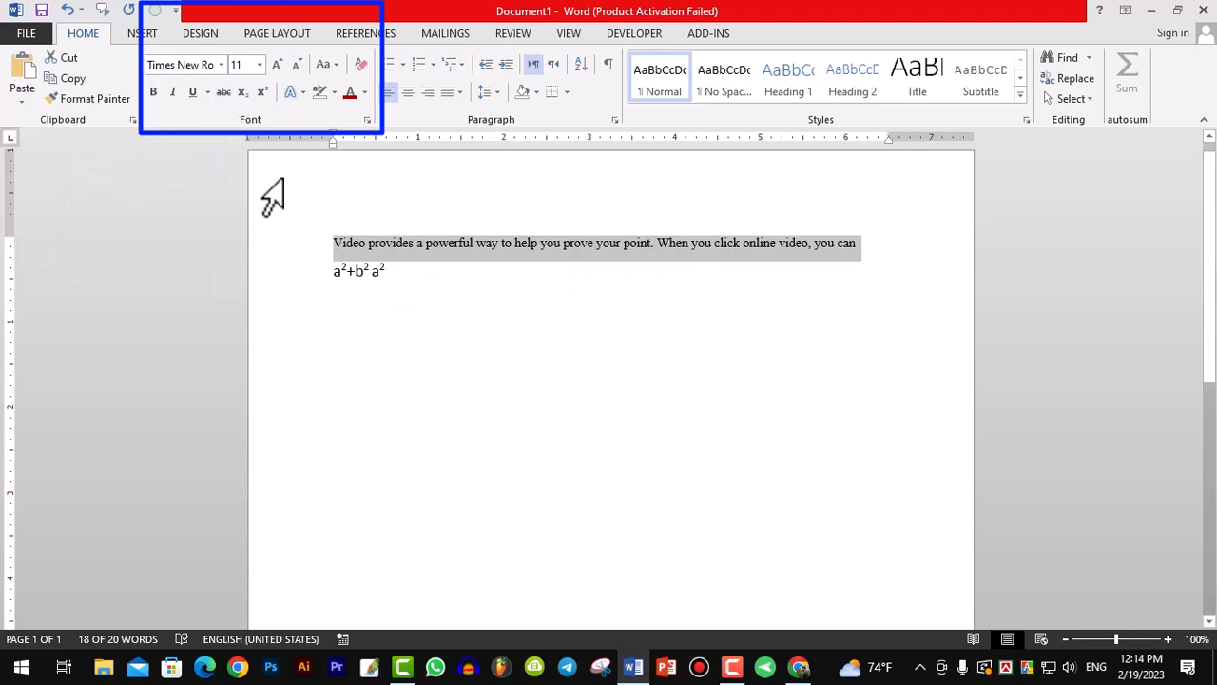
click(399, 282)
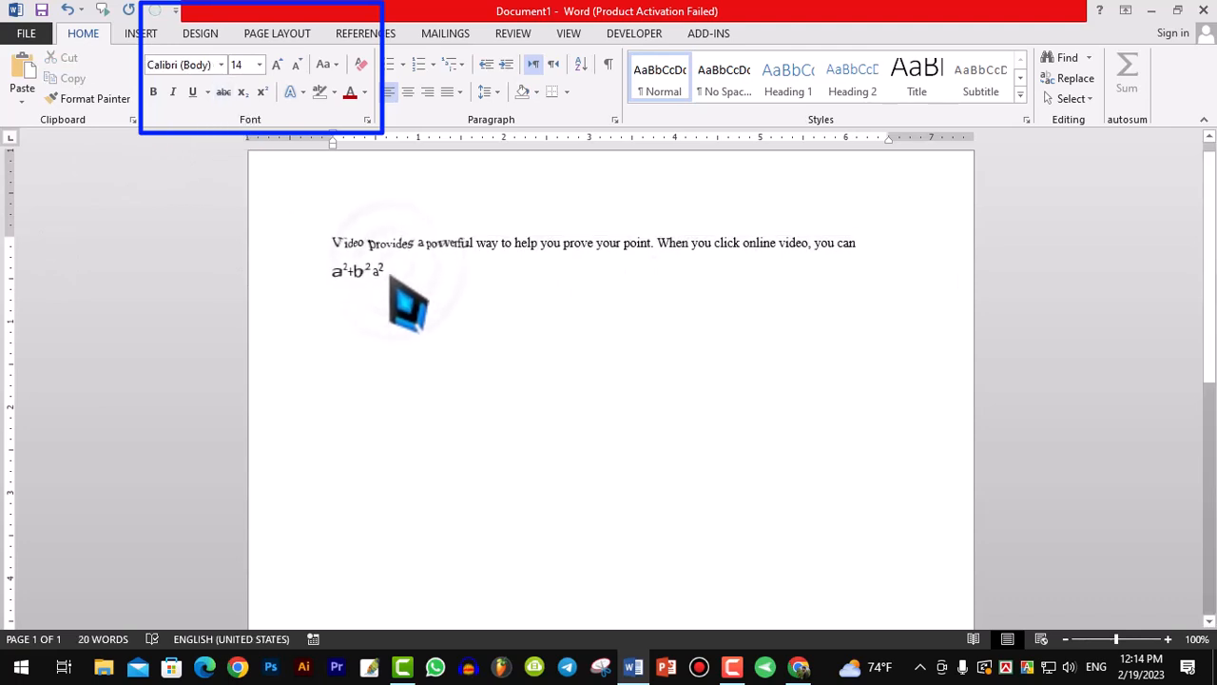
drag(332, 243, 860, 245)
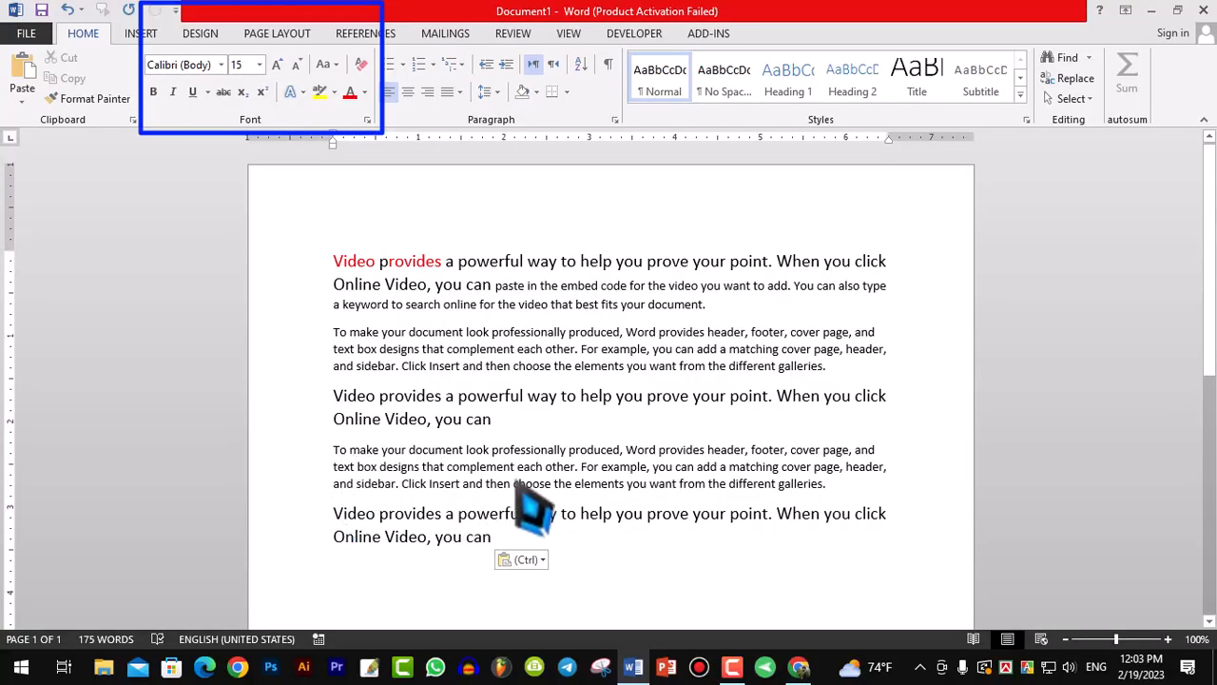
Step: Delete all the text above the last "Video provides a powerful way" paragraph
scroll(485, 428, down, 3)
drag(837, 386, 321, 180)
key(Delete)
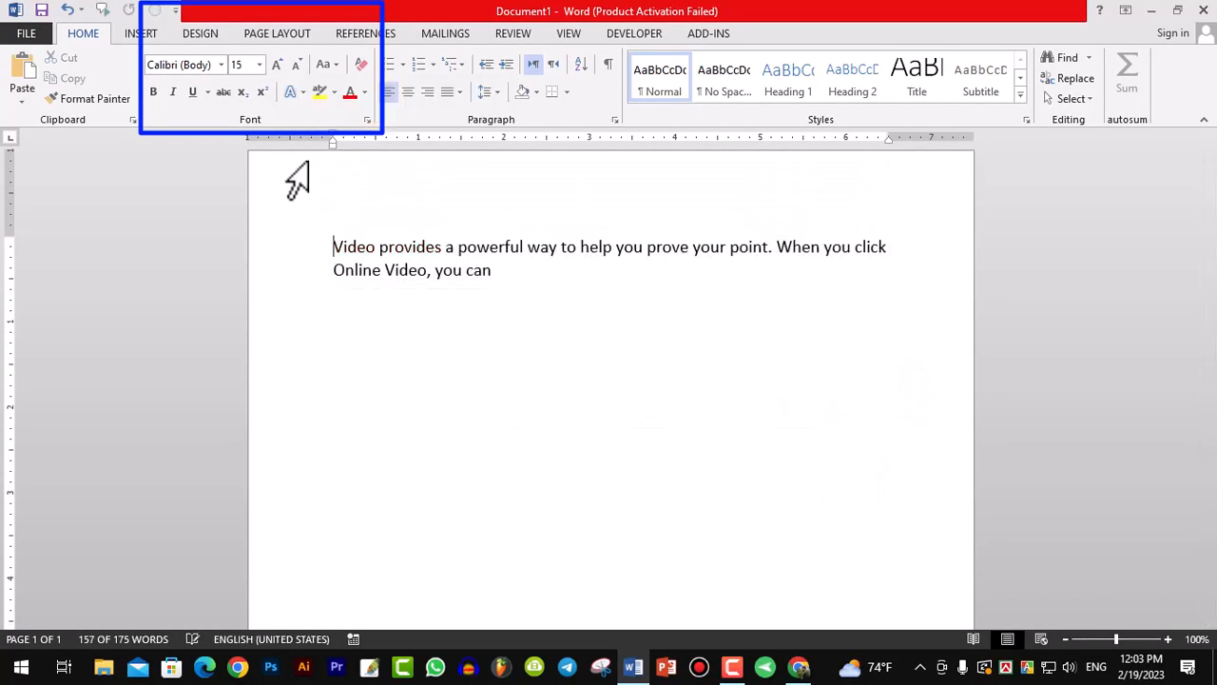
scroll(350, 228, up, 3)
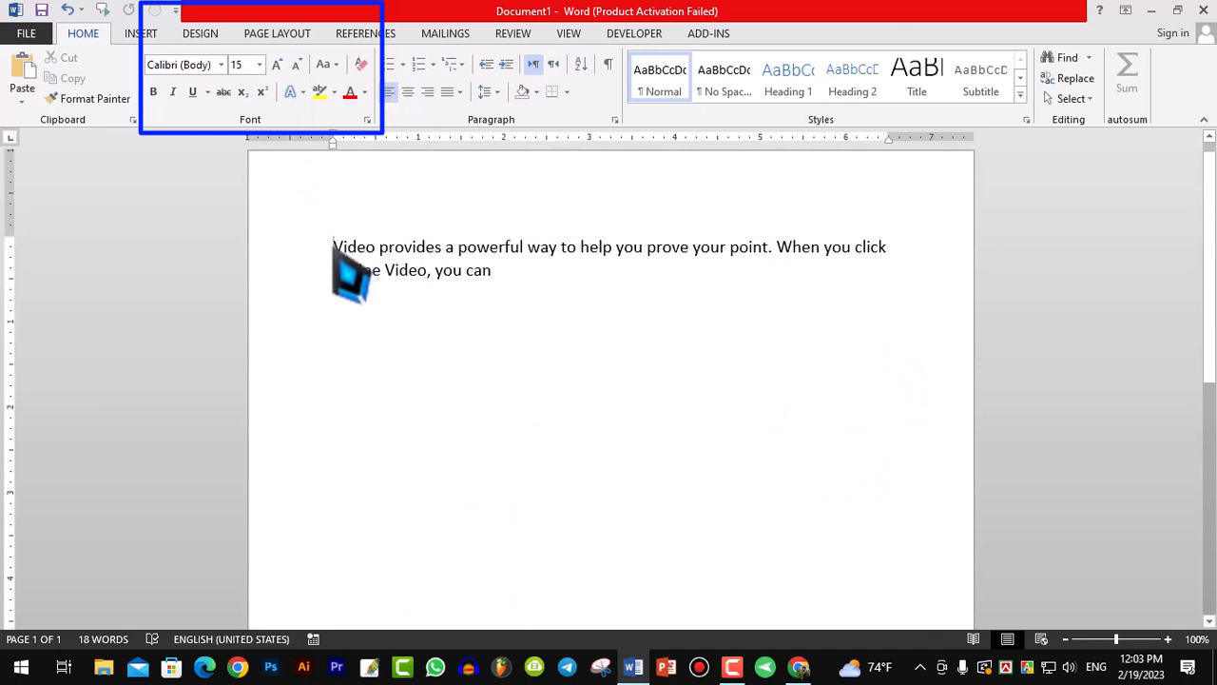
Step: Increase the remaining paragraph's font size in increments, and decrease it the same way to 14
click(335, 249)
drag(376, 269, 536, 303)
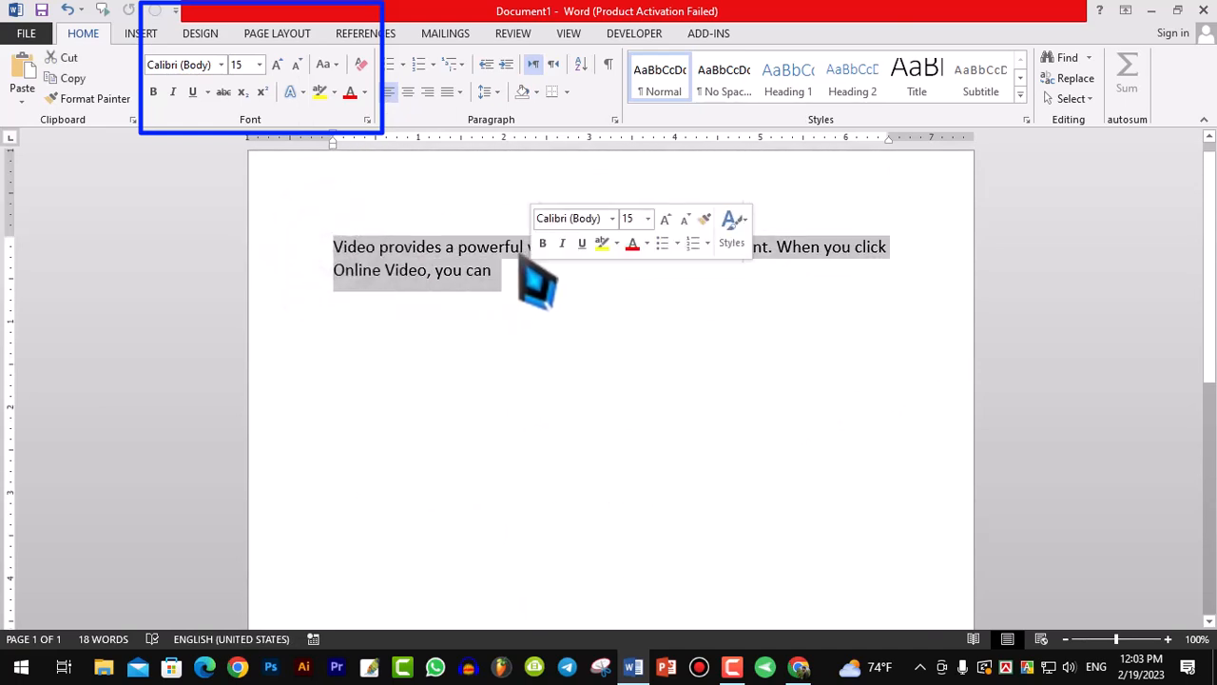
click(277, 64)
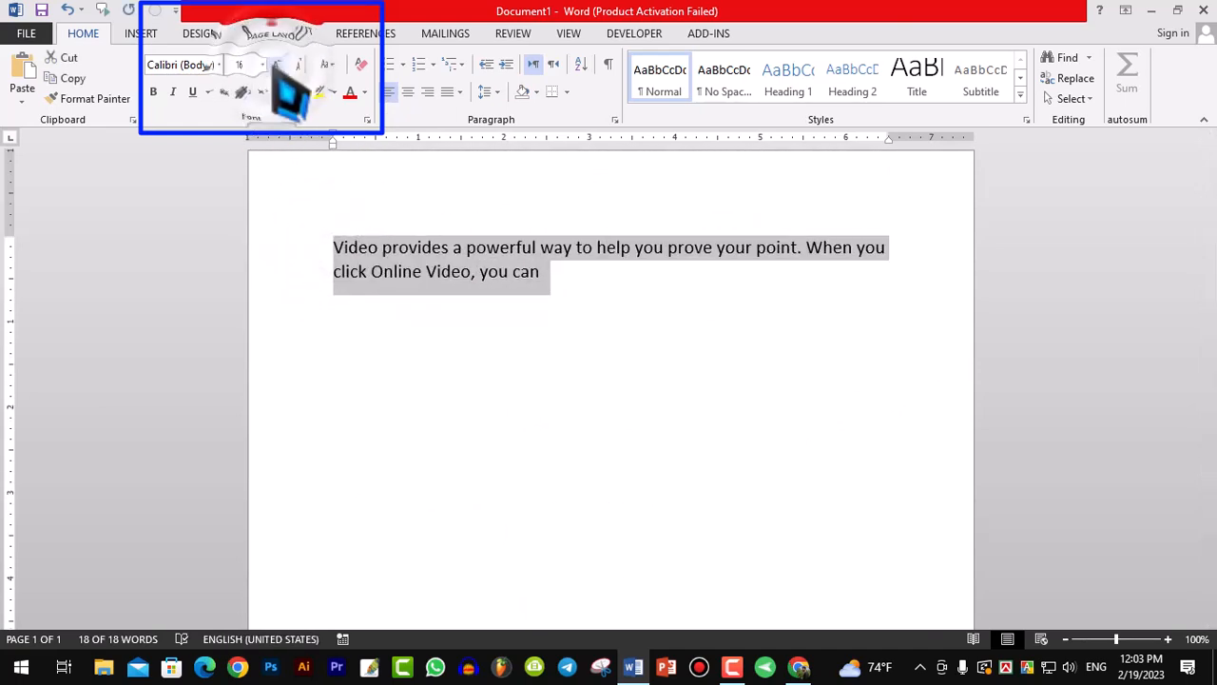
click(277, 63)
click(299, 64)
click(299, 64)
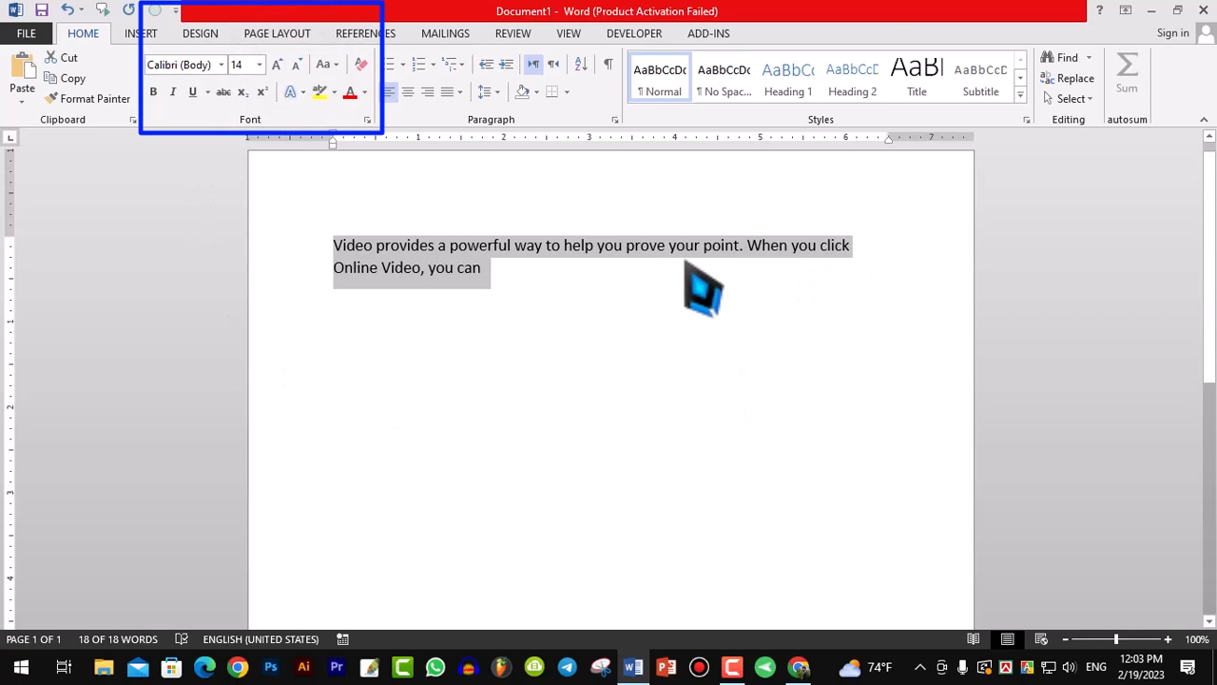
Step: Toggle bold on and off twice for the selected "Video provides" paragraph
click(155, 92)
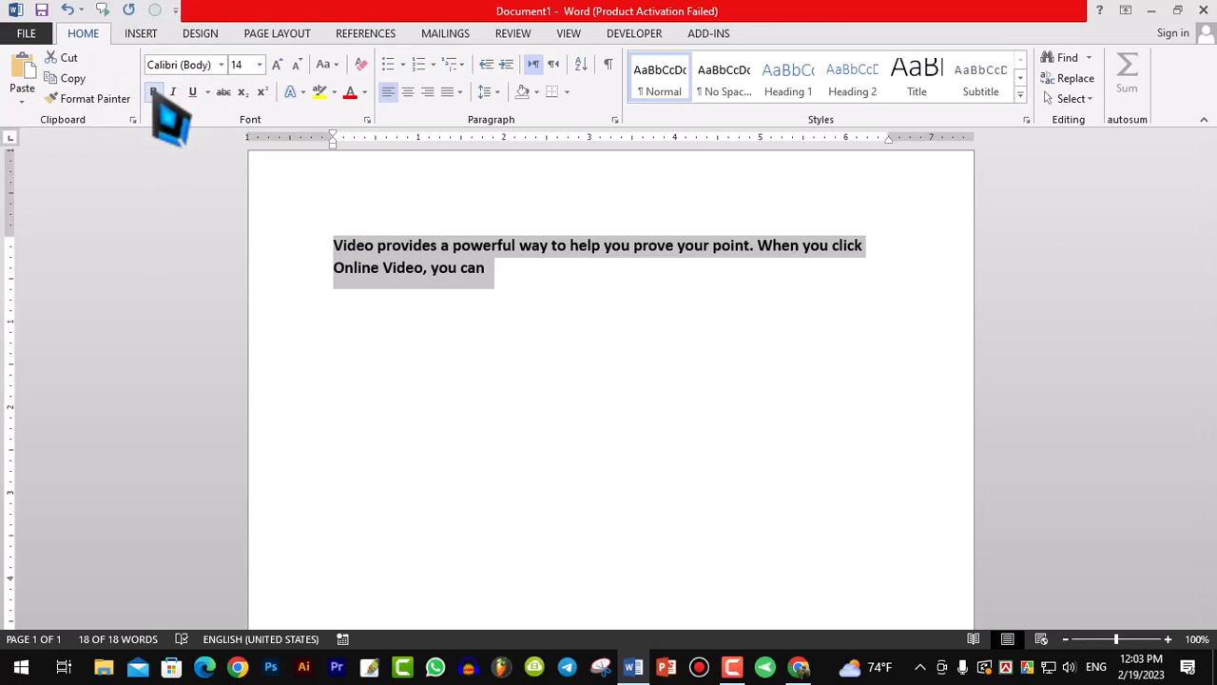
click(154, 92)
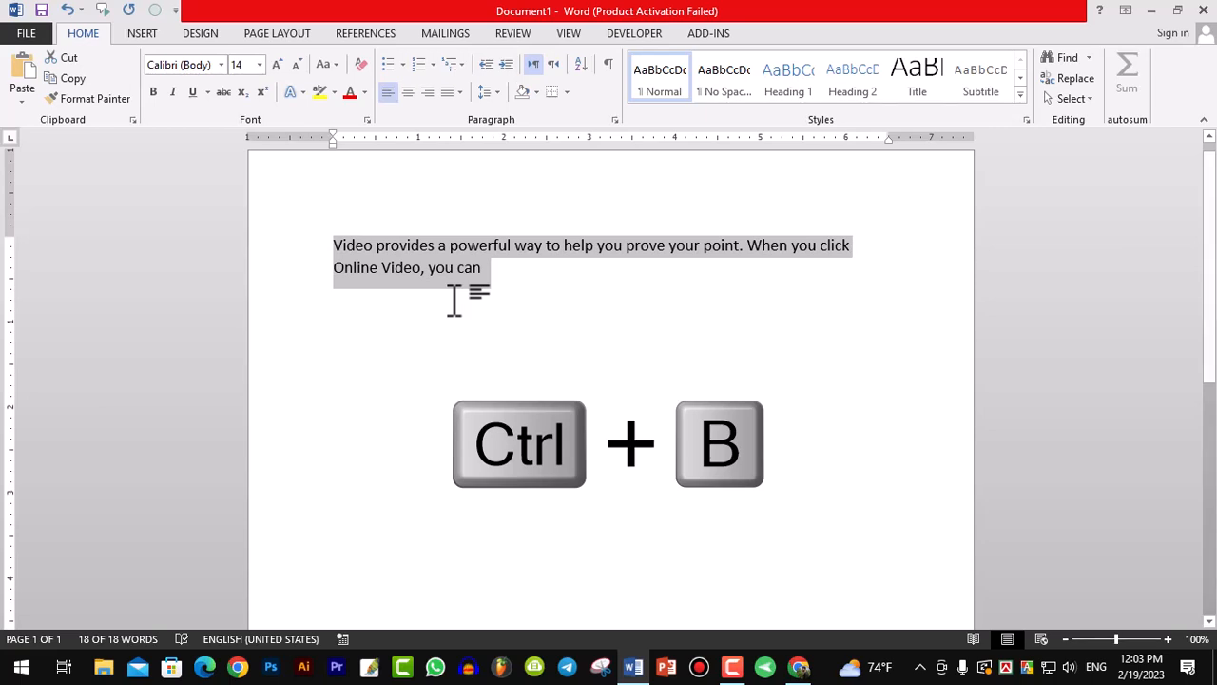
key(ctrl+b)
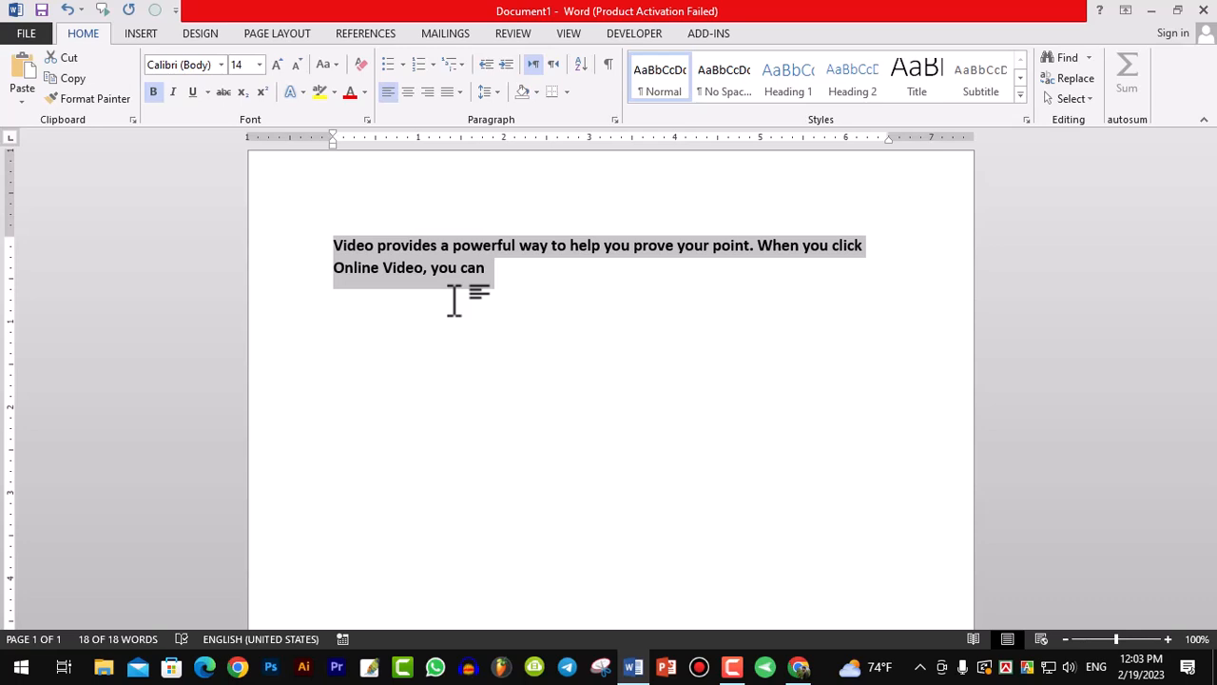
key(ctrl+b)
Step: Make the "Video provides" paragraph bold once more, remove the bold, and deselect the text
right_click(437, 278)
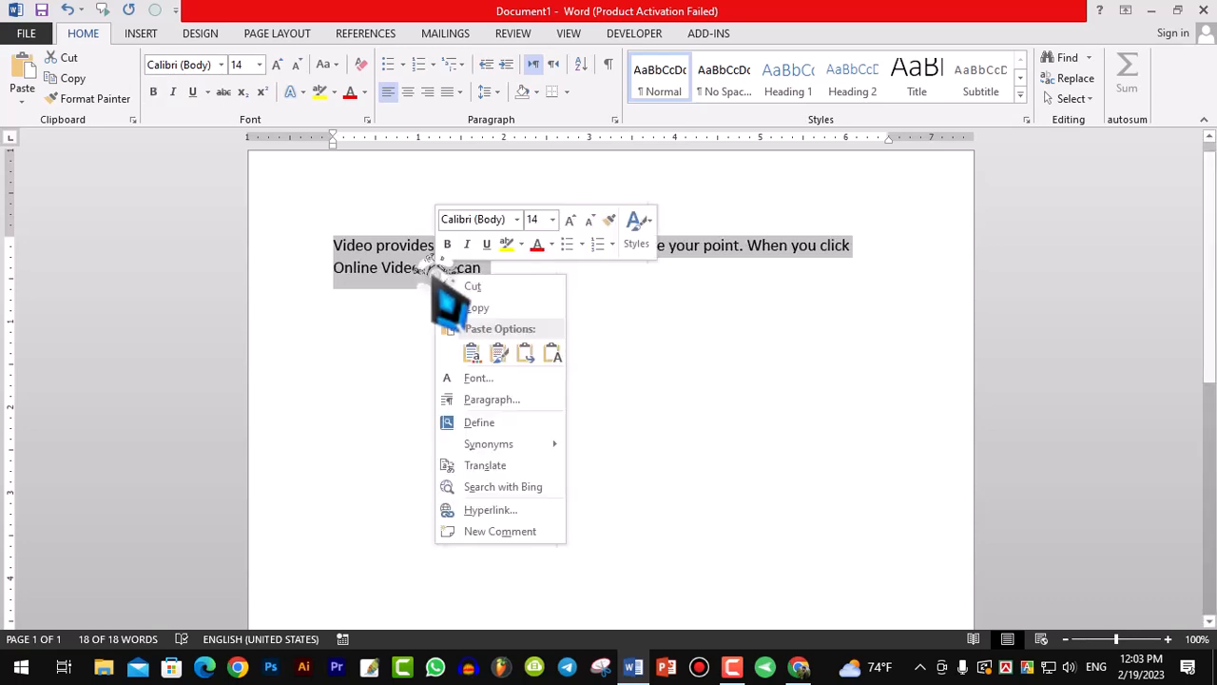
click(419, 314)
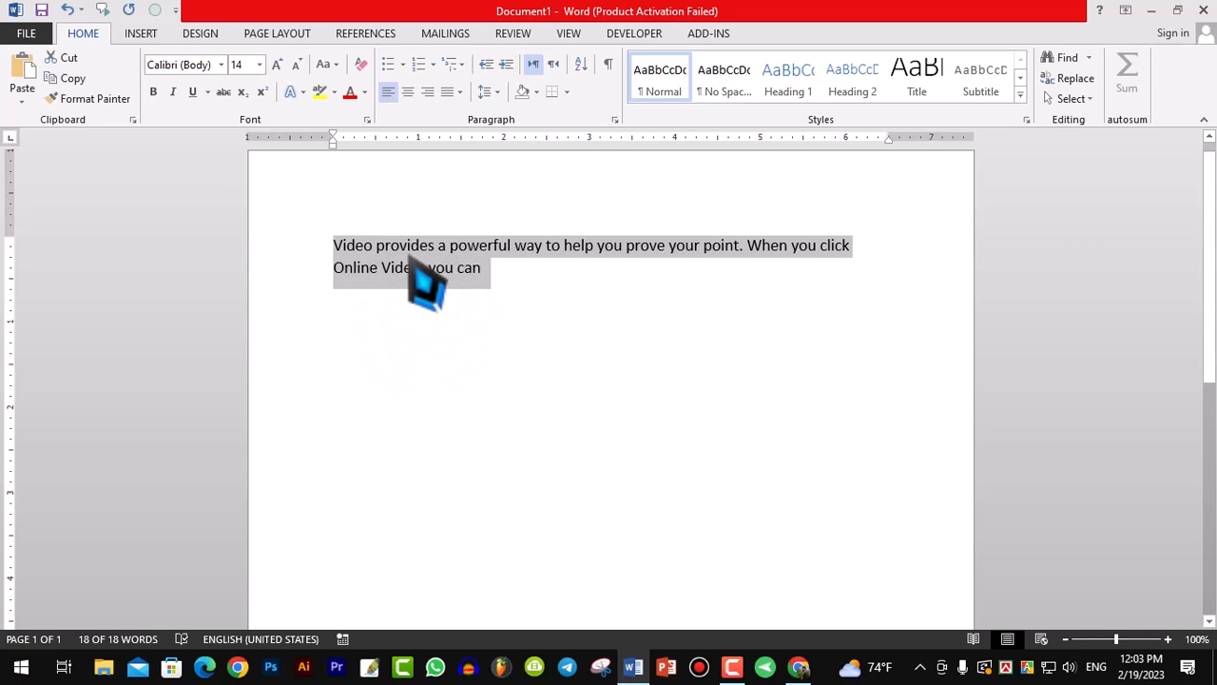
right_click(411, 260)
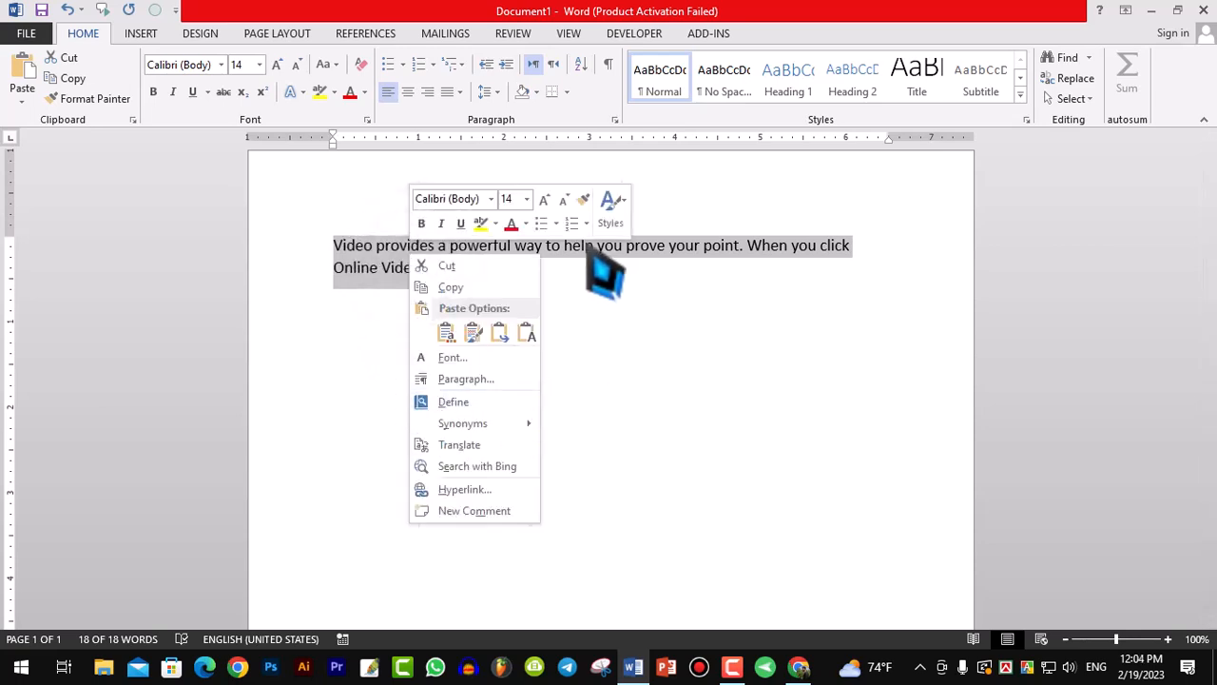
click(423, 224)
click(422, 225)
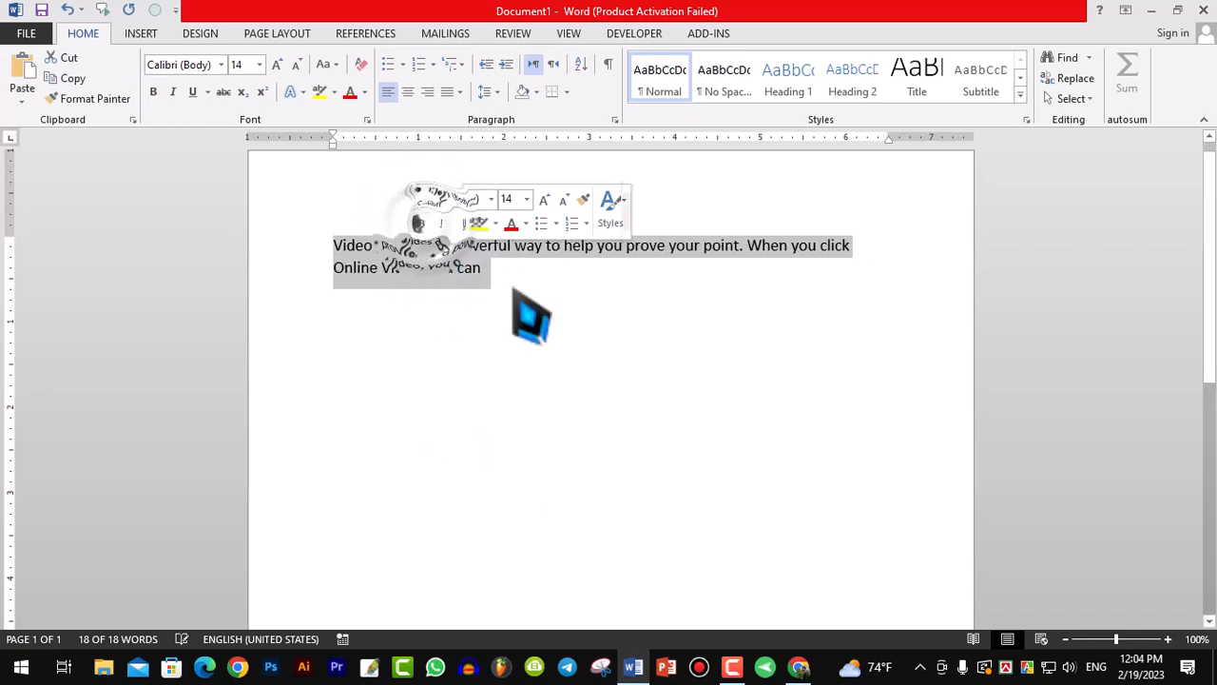
click(497, 268)
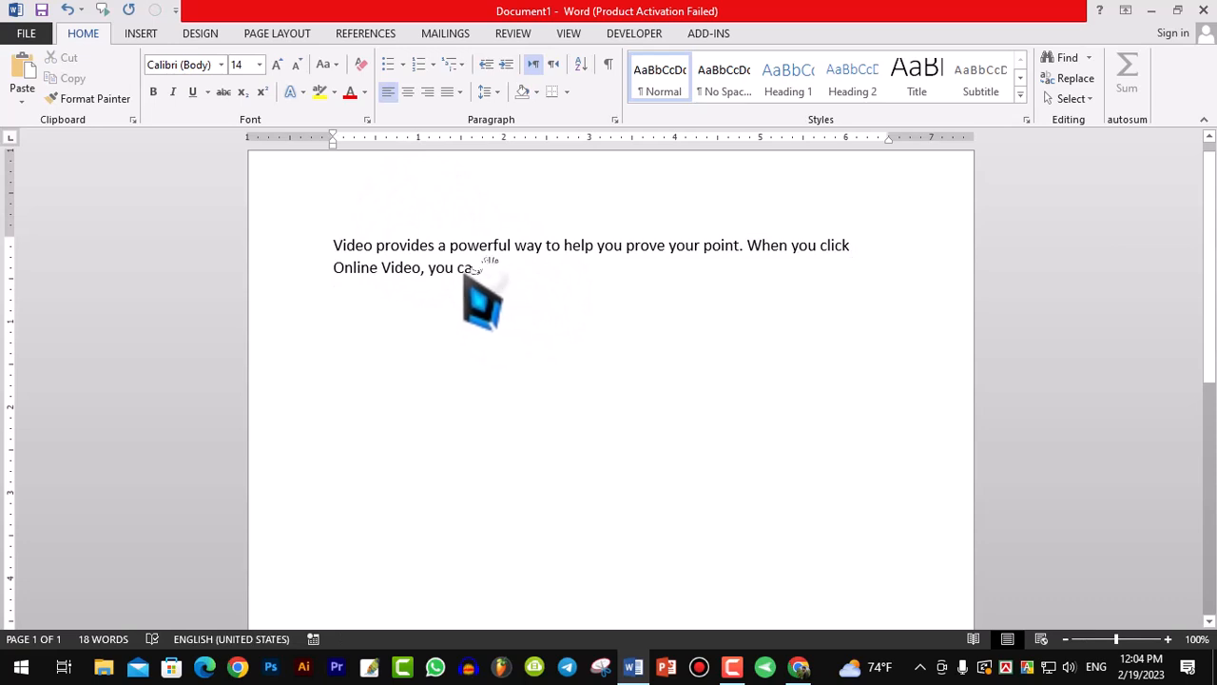
Step: Select the whole "Video provides" paragraph and toggle italic on and off twice
drag(485, 270, 328, 237)
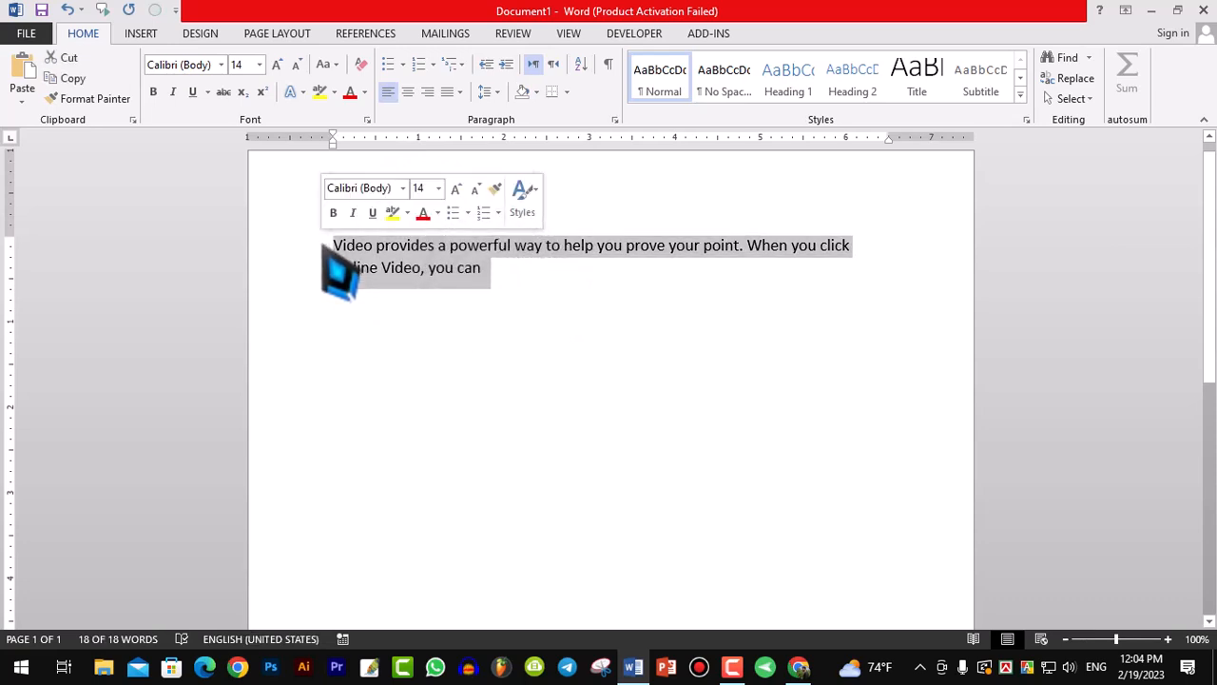
click(173, 91)
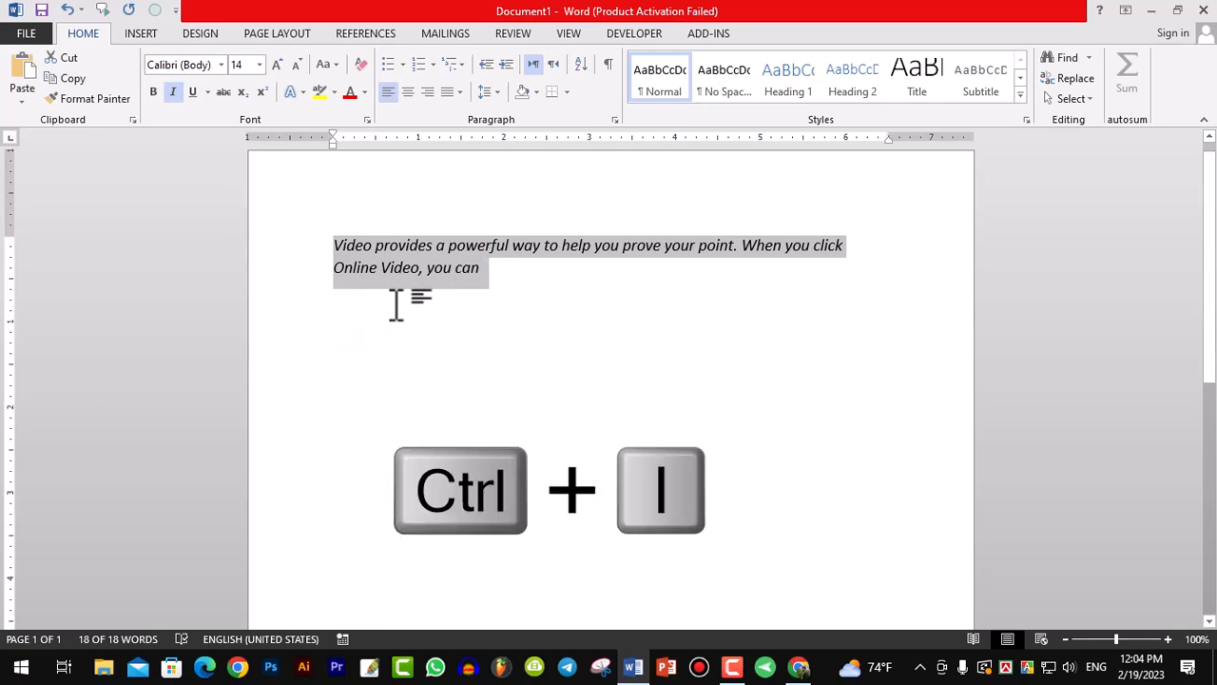
click(173, 92)
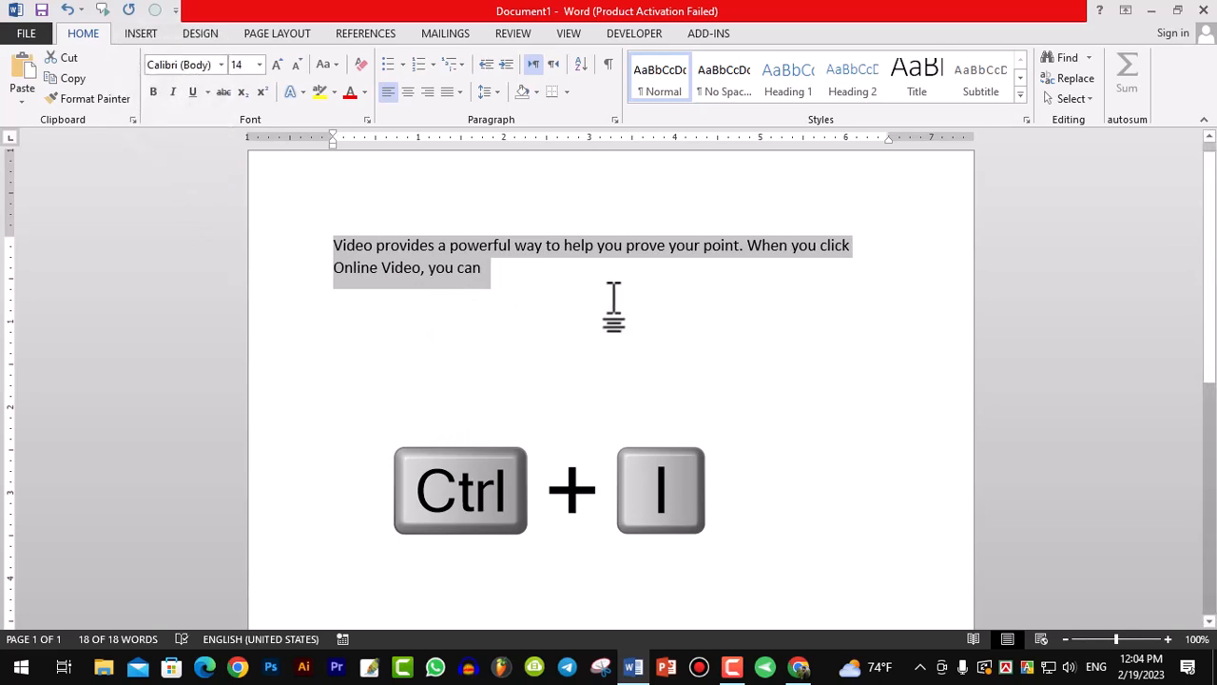
key(ctrl+i)
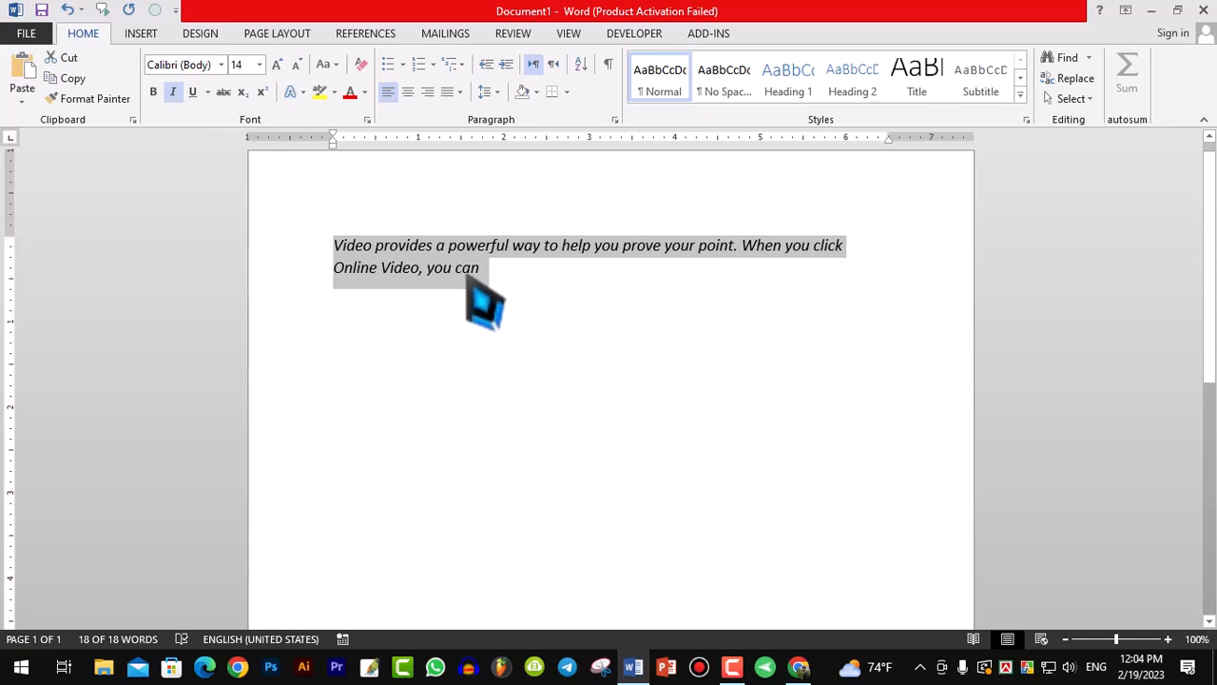
click(173, 91)
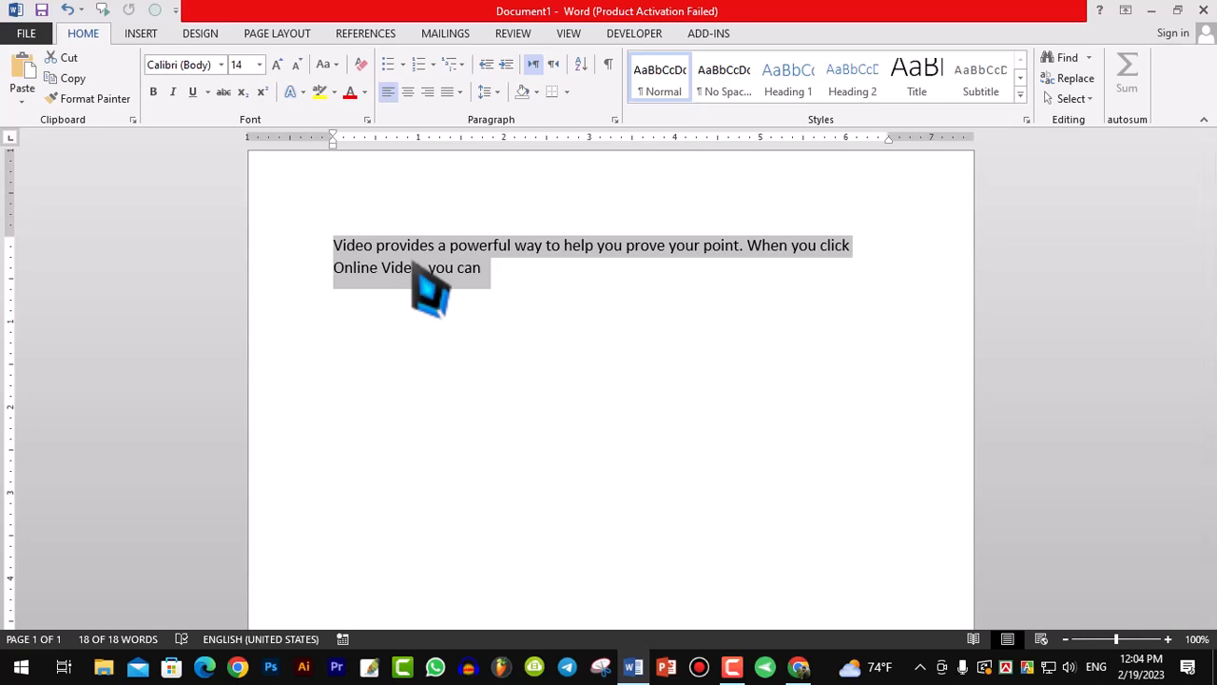
Step: Toggle a single underline on and off twice for the selected "Video provides" paragraph
click(192, 91)
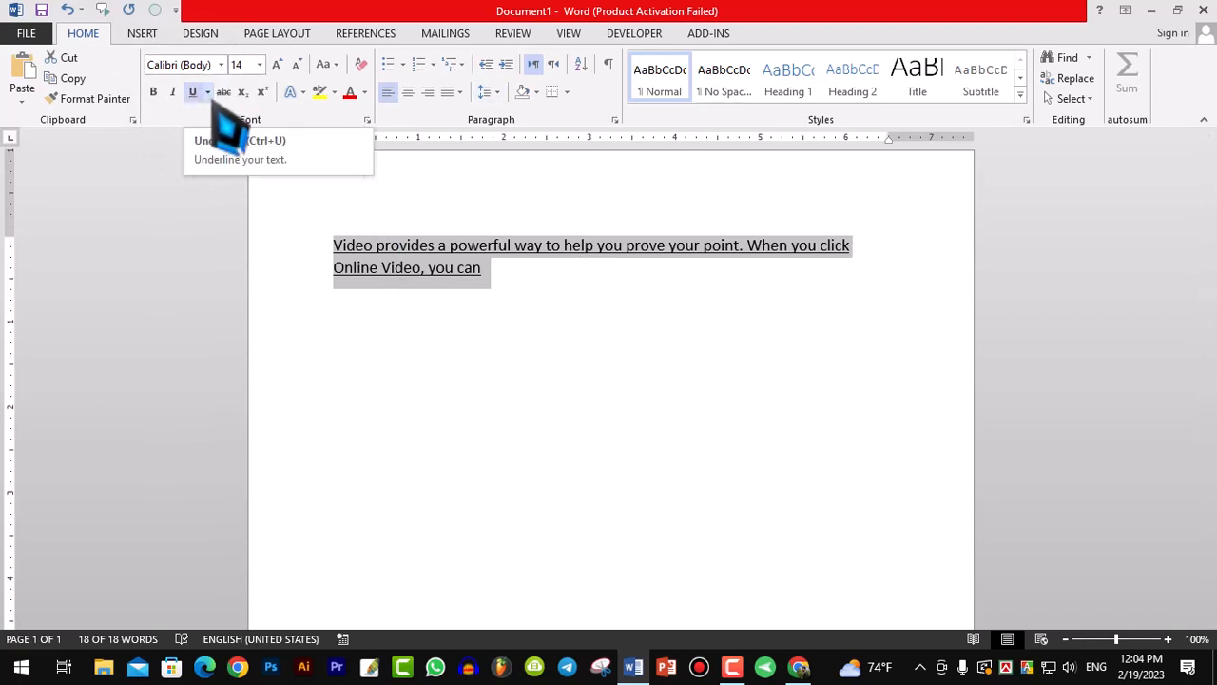
click(192, 92)
key(ctrl+u)
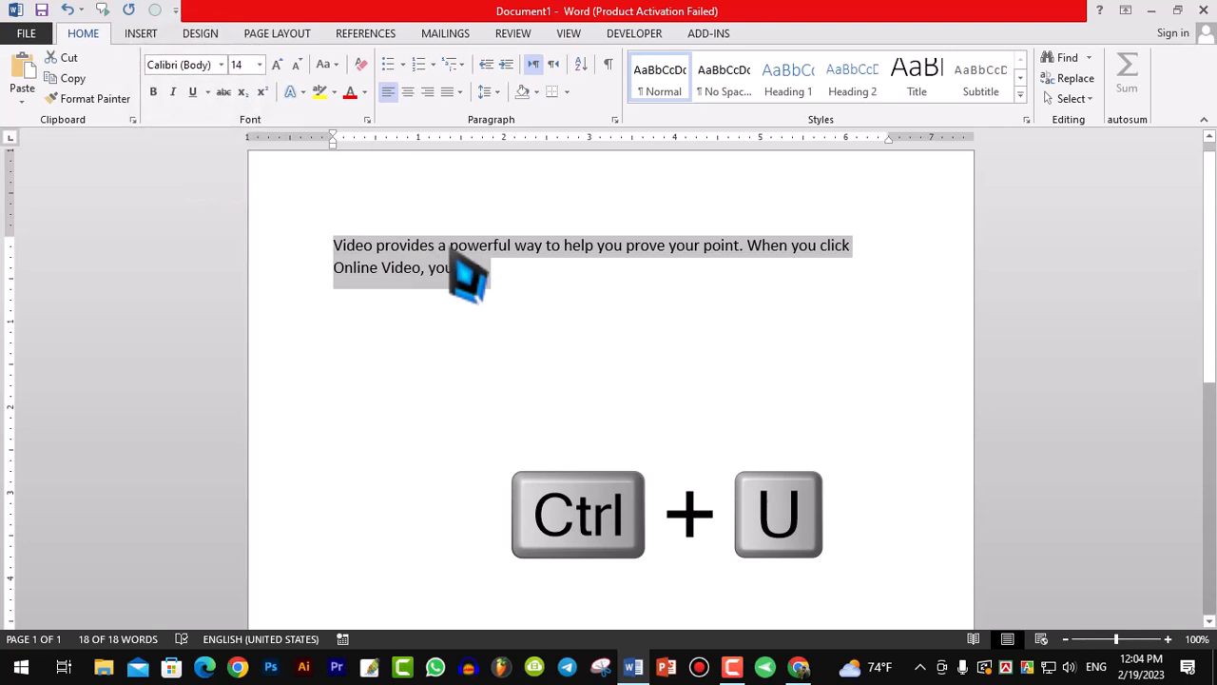
key(ctrl+u)
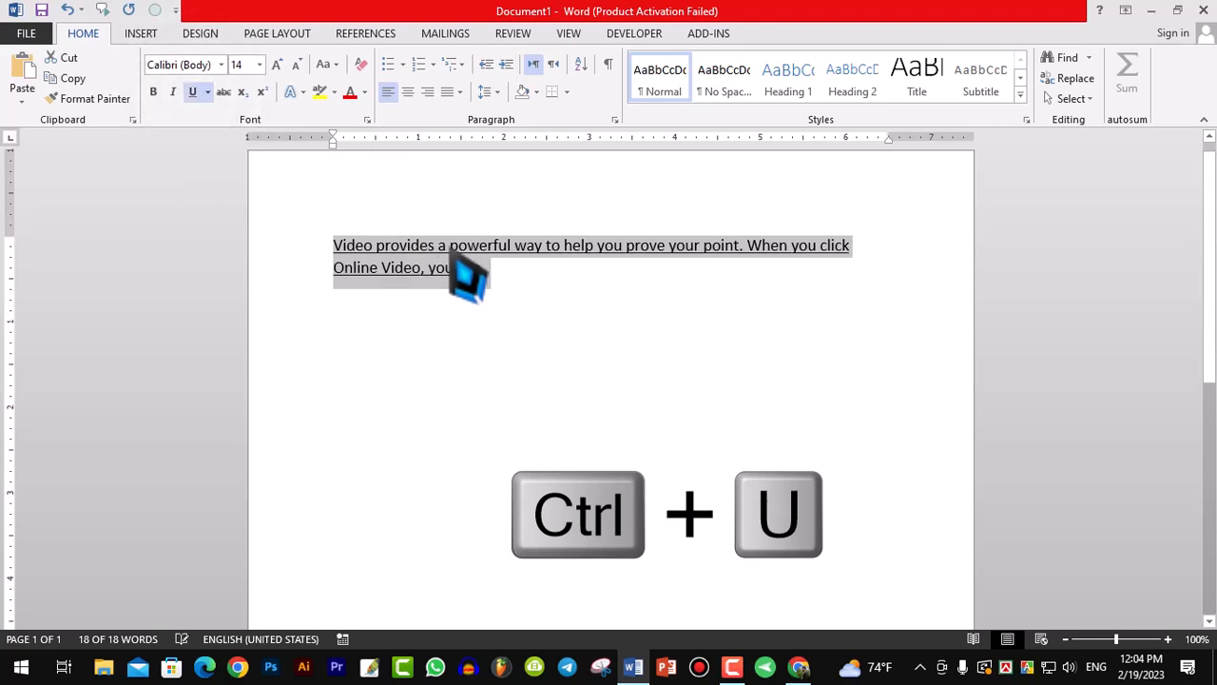
click(193, 92)
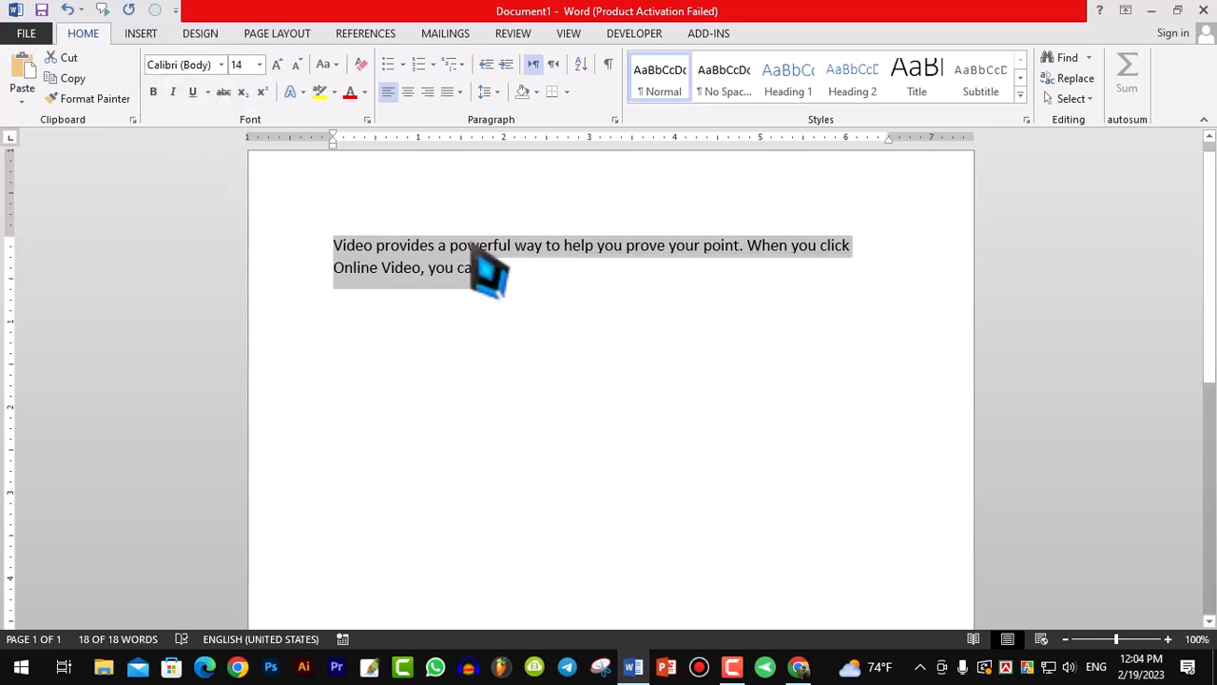
Step: Apply a double underline to the selected "Video provides" paragraph
key(ctrl+shift+d)
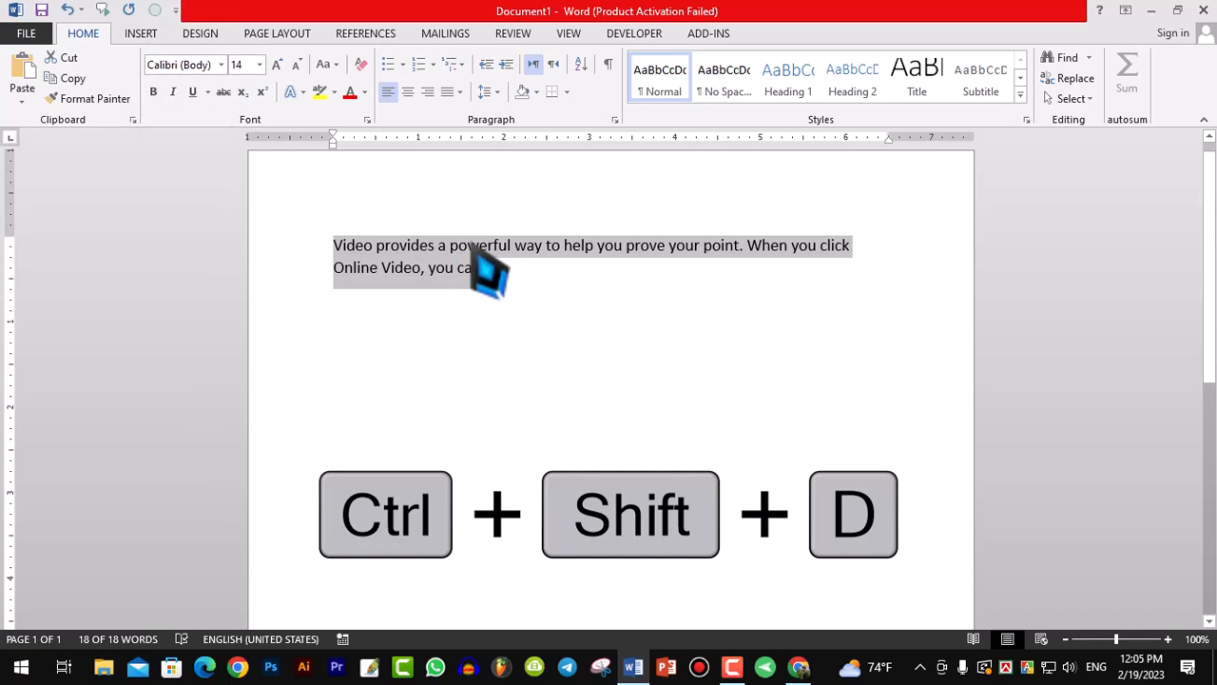
key(ctrl+shift+d)
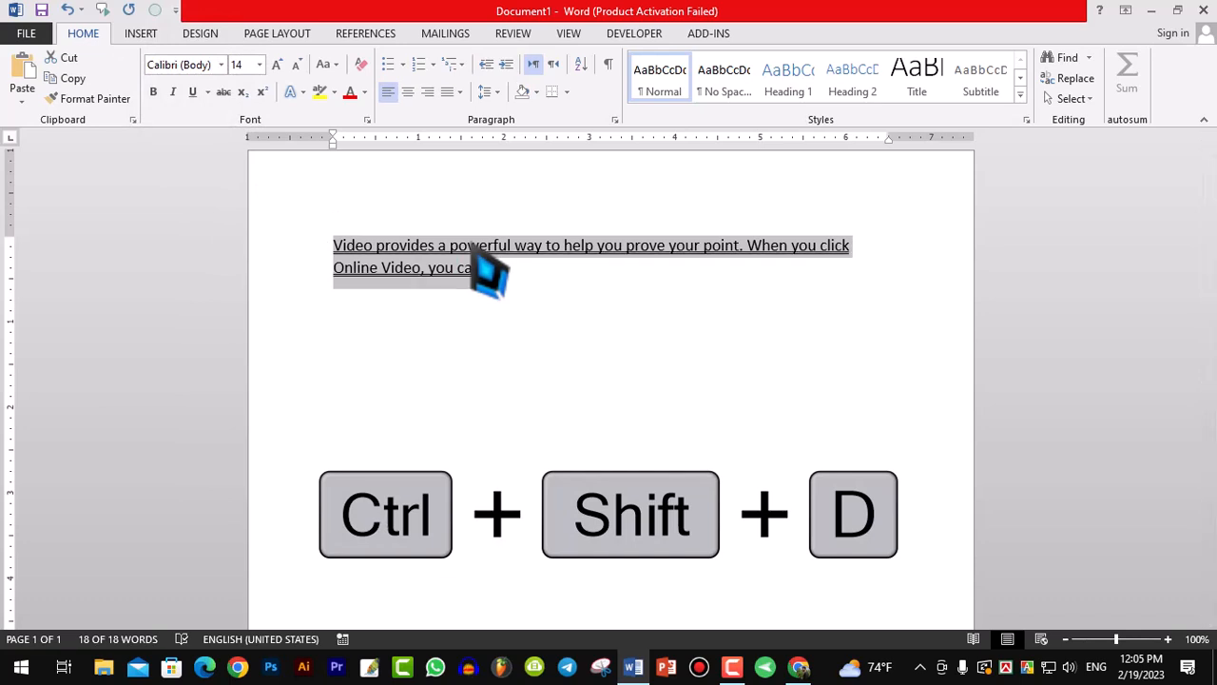
Step: Clear the double underline from the selected "Video provides" paragraph
key(ctrl+shift+d)
key(ctrl+u)
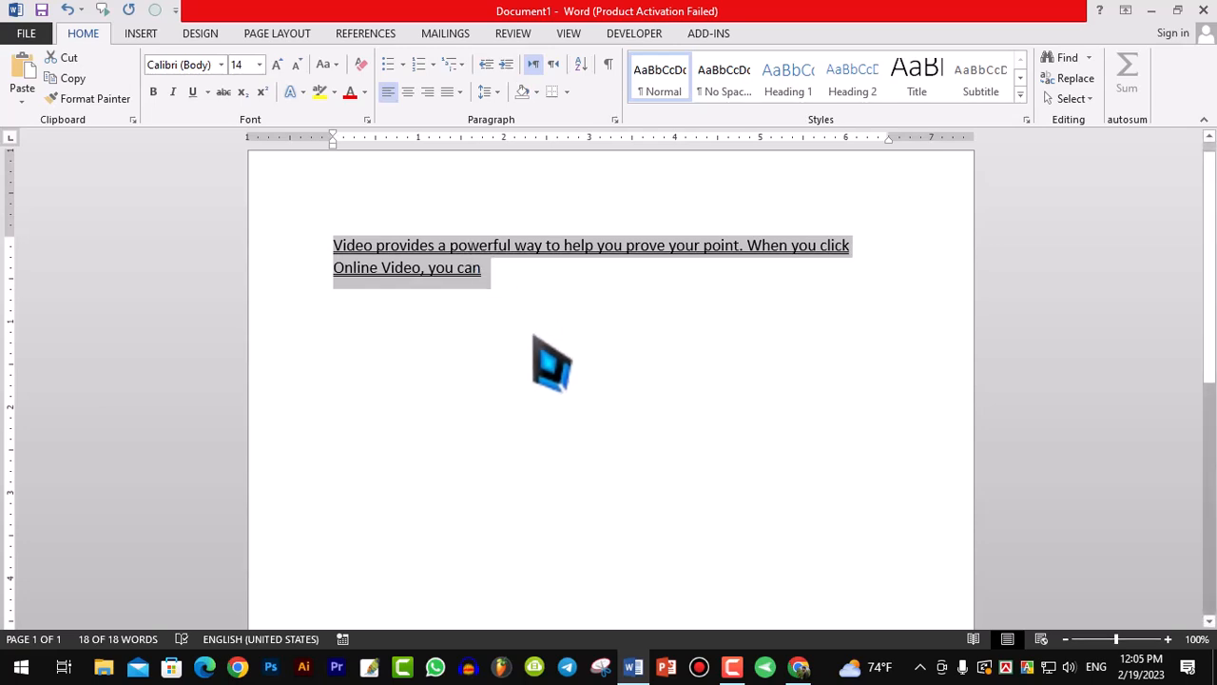
key(ctrl+u)
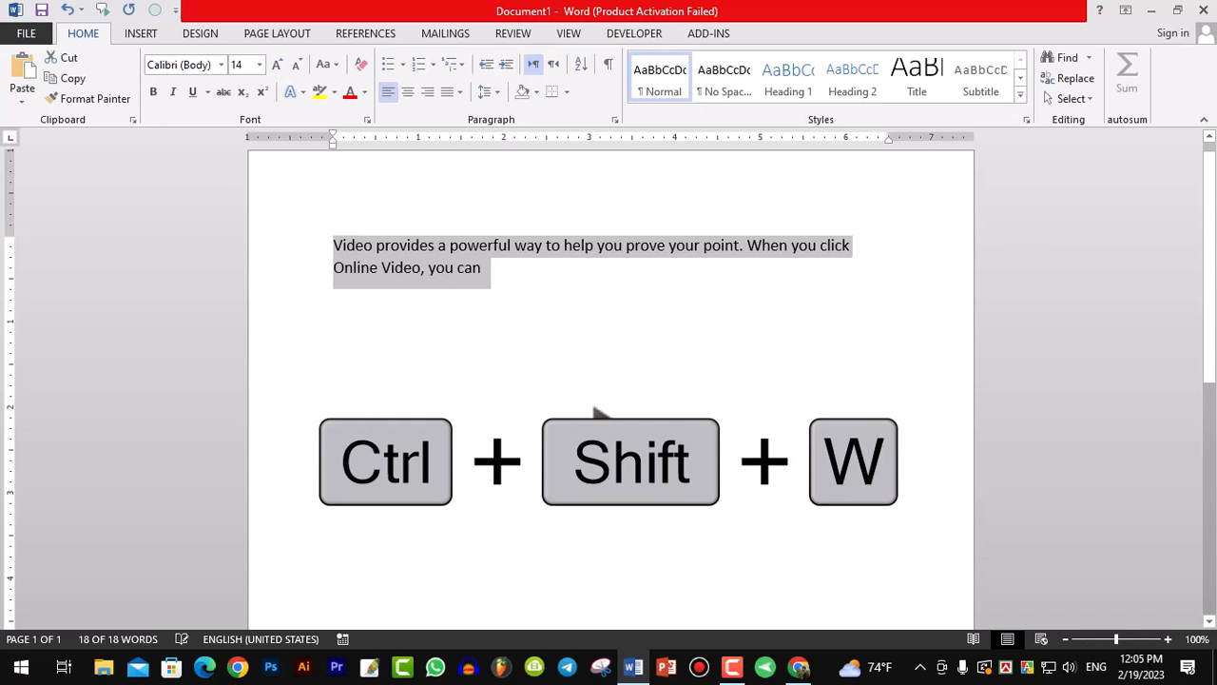
Step: Try words-only, double and single underlines on the selected "Video provides" paragraph, leaving it without any underline
key(ctrl+shift+w)
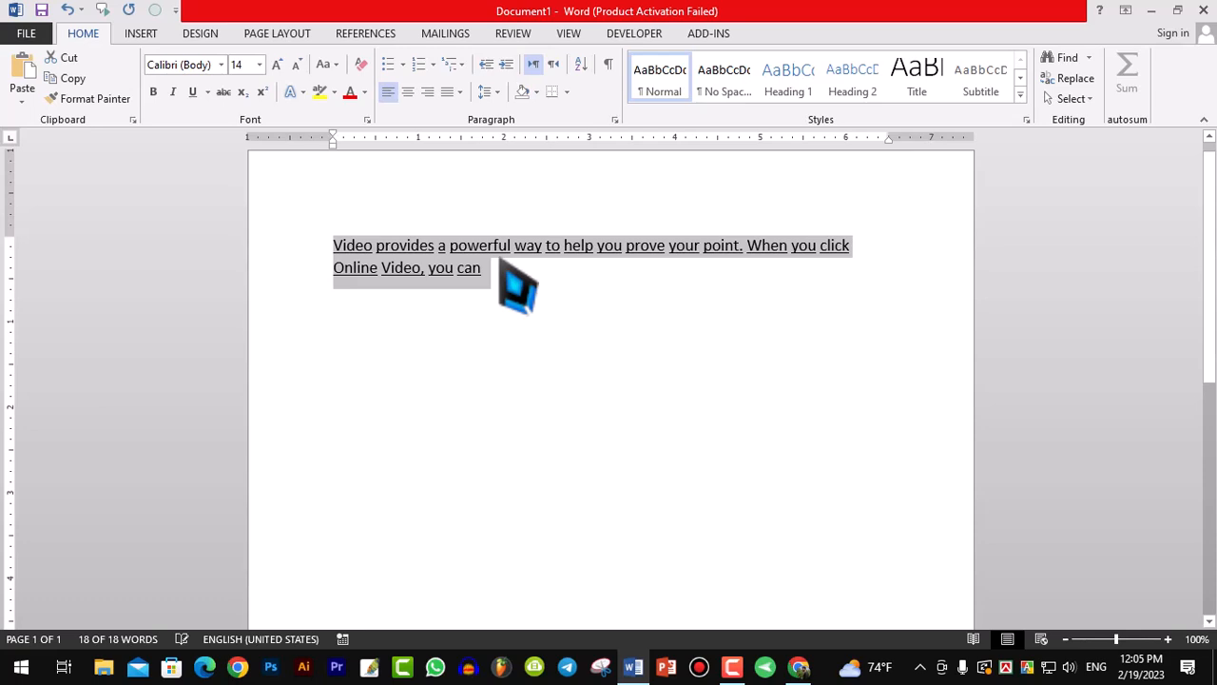
key(ctrl+shift+w)
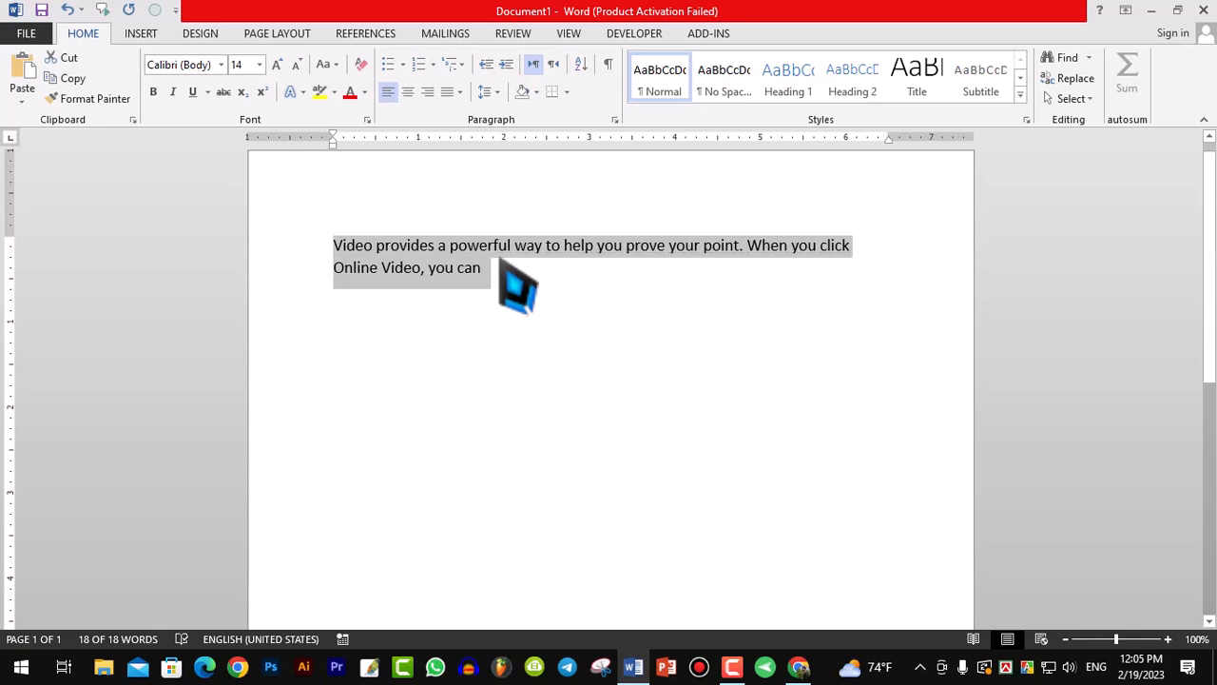
key(ctrl+u)
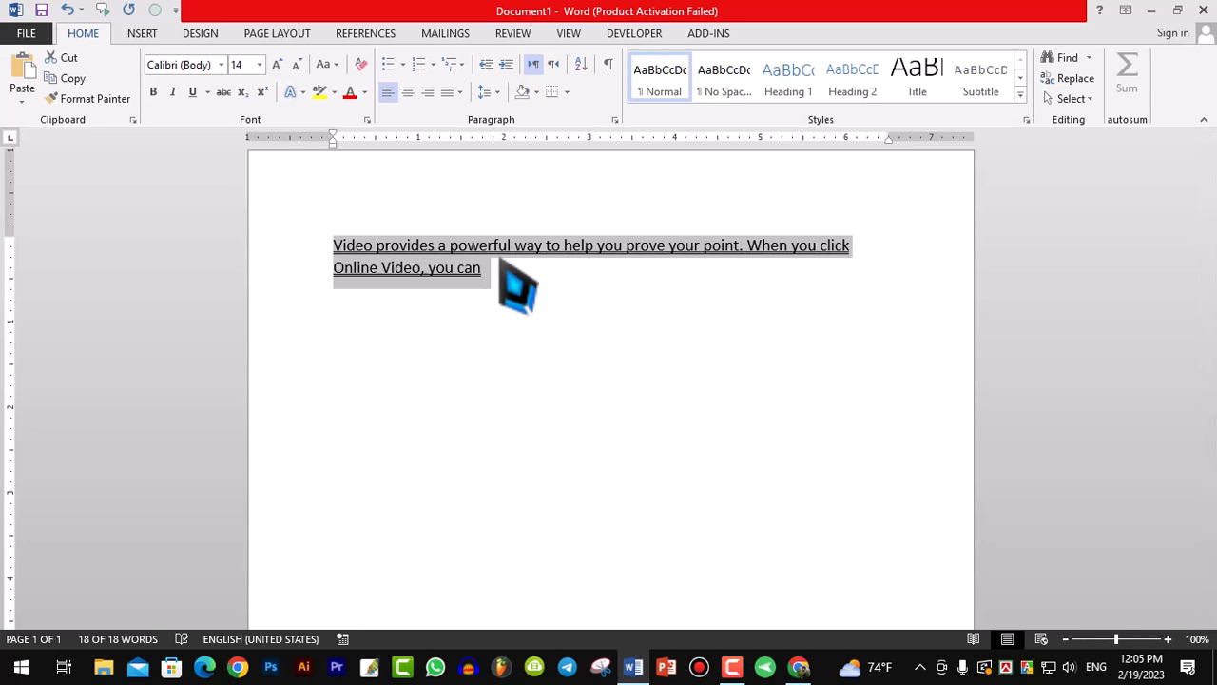
key(ctrl+u)
key(ctrl+u)
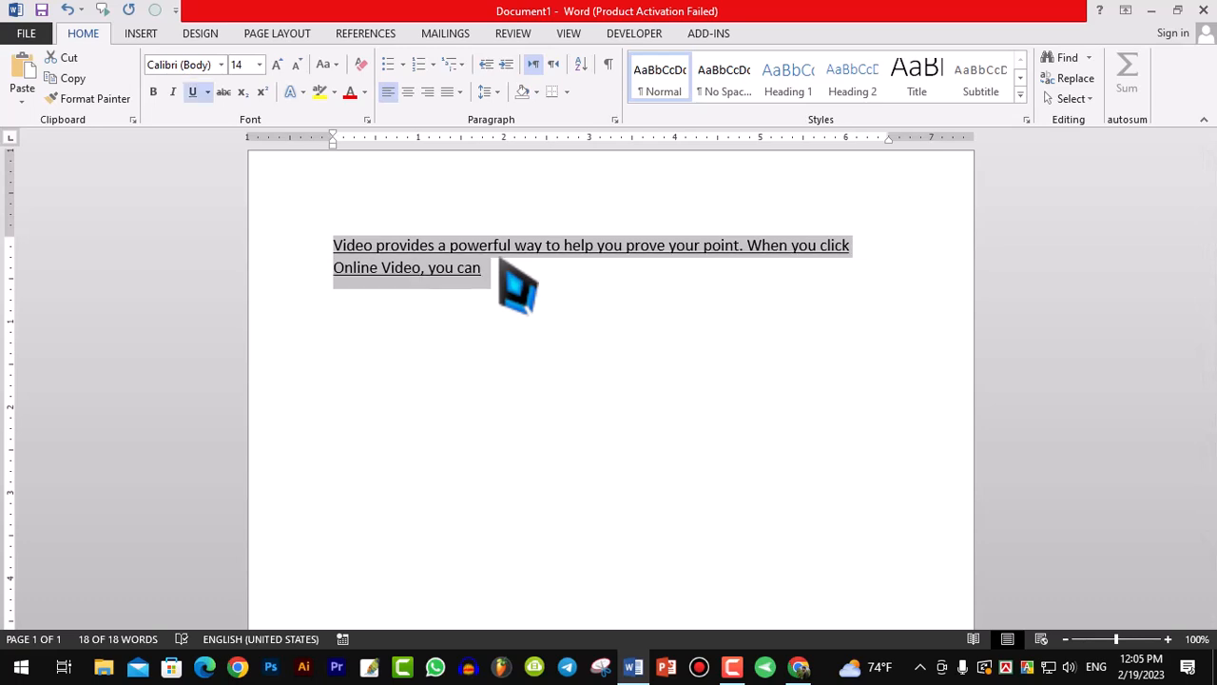
key(ctrl+u)
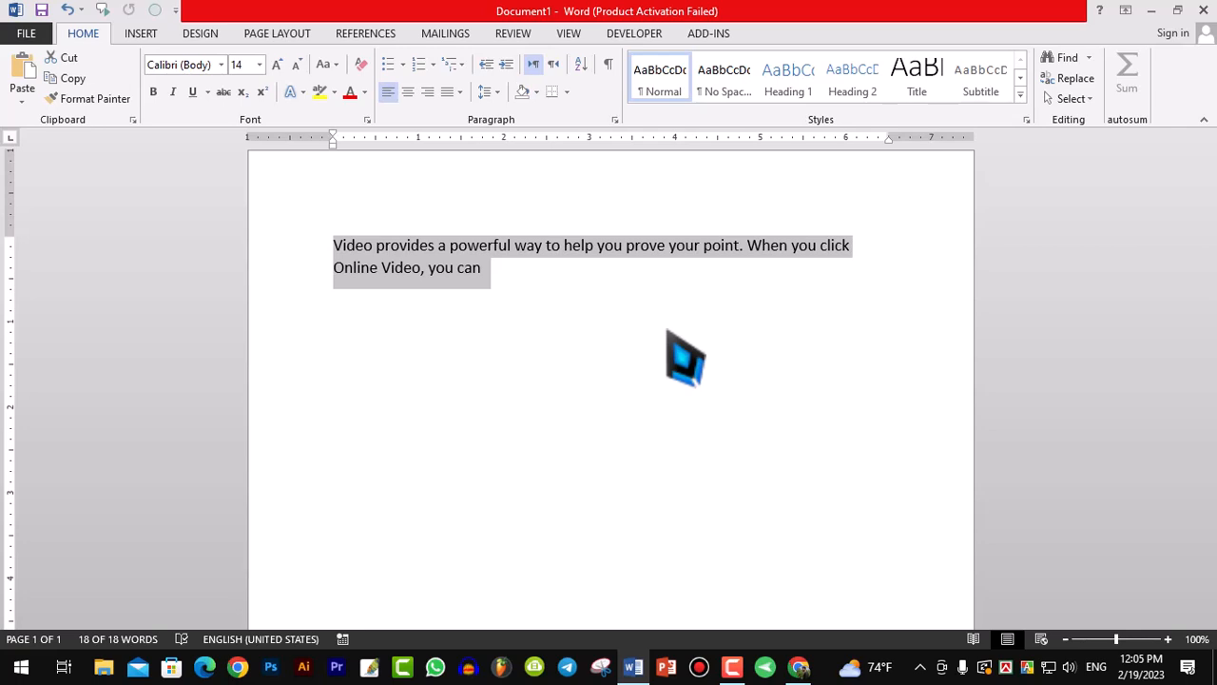
Step: Apply strikethrough to the "Video provides" paragraph and start a new line below it
click(223, 92)
click(587, 286)
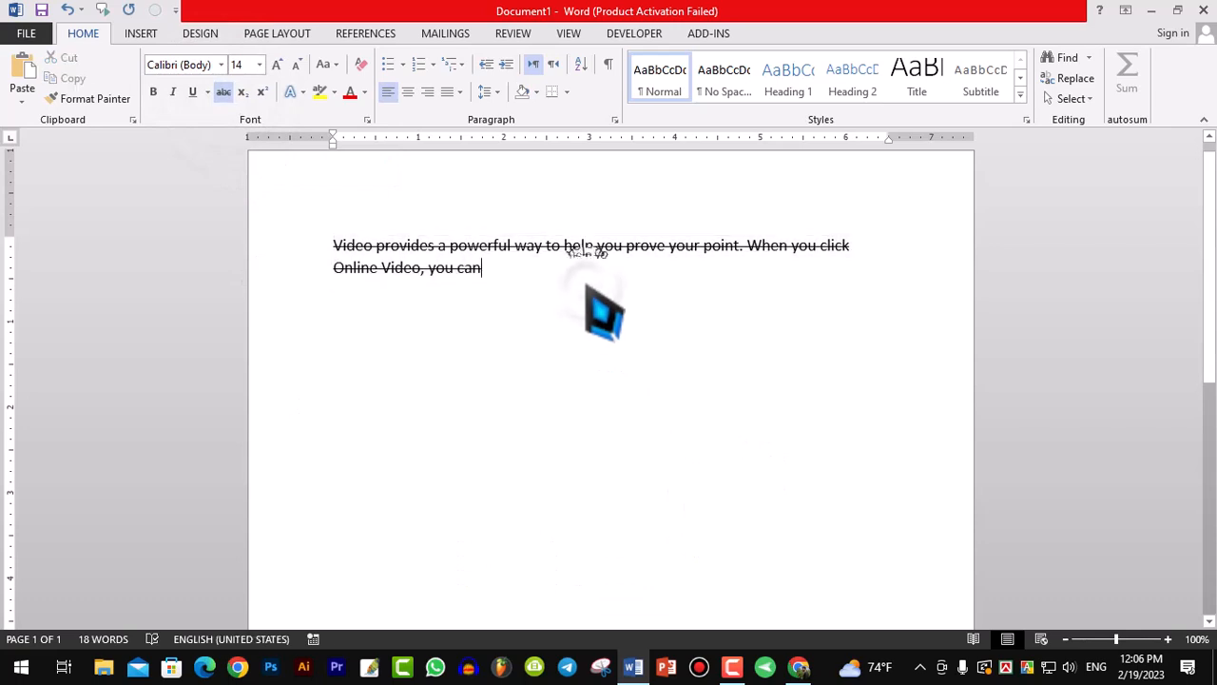
key(Return)
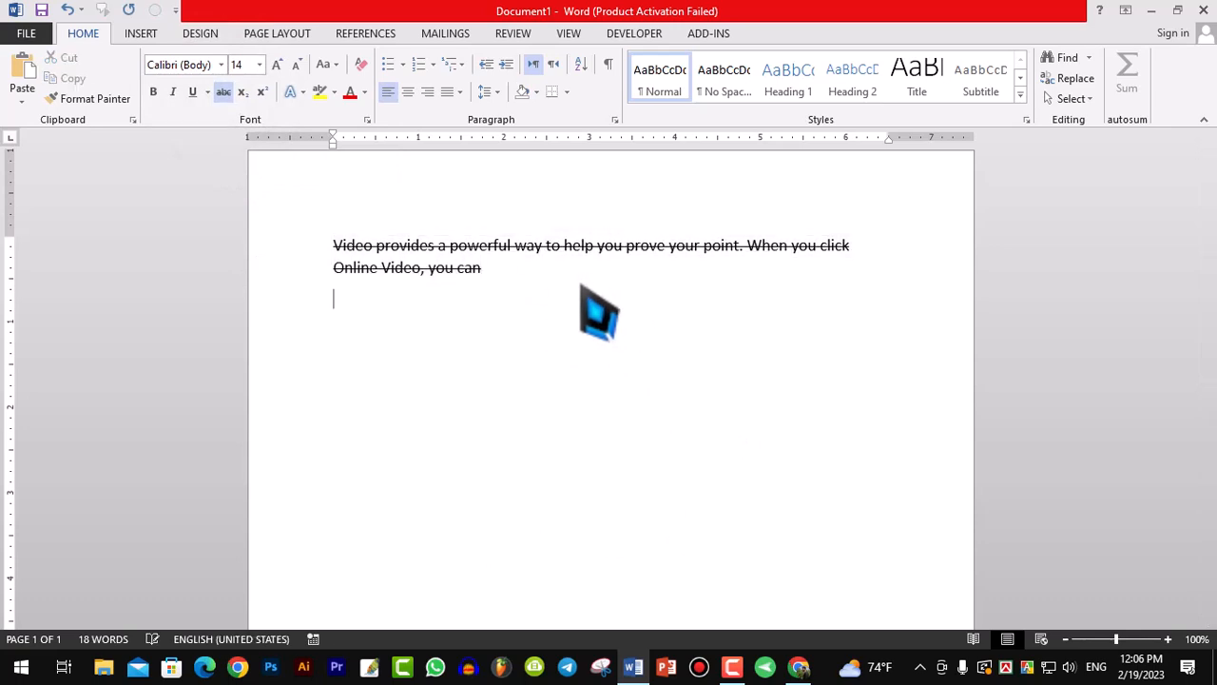
Step: Remove the strikethrough from the whole "Video provides" paragraph and return to the empty line below it
click(484, 269)
drag(484, 269, 306, 249)
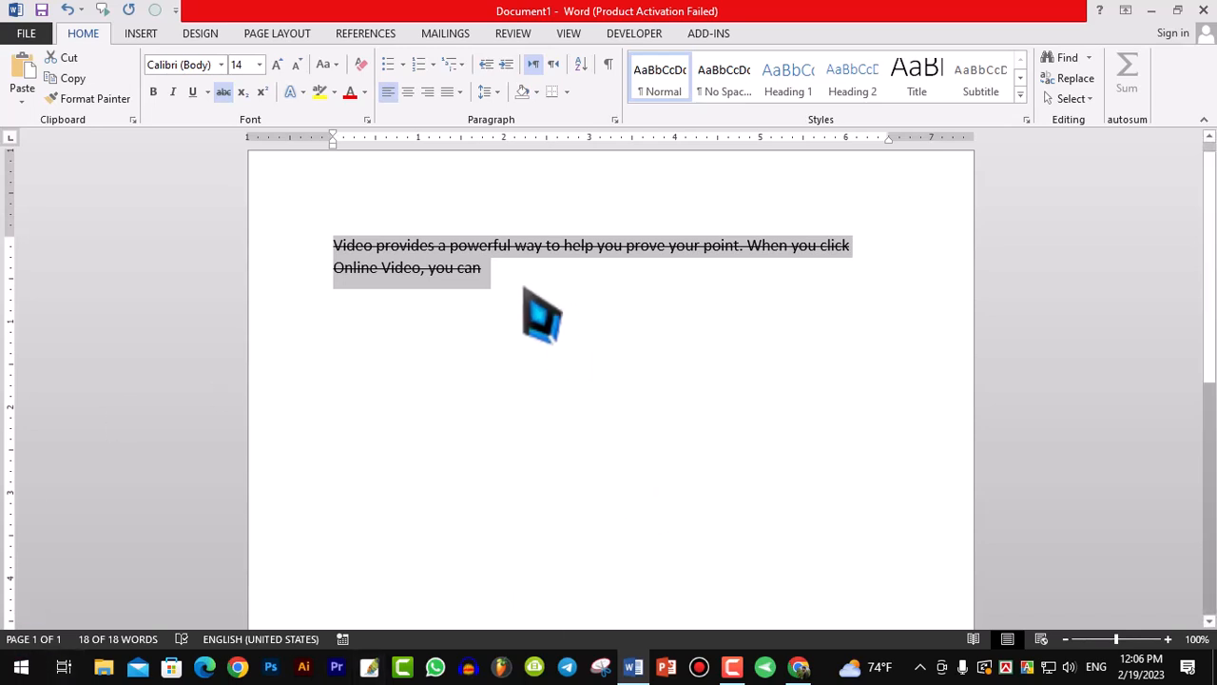
click(224, 92)
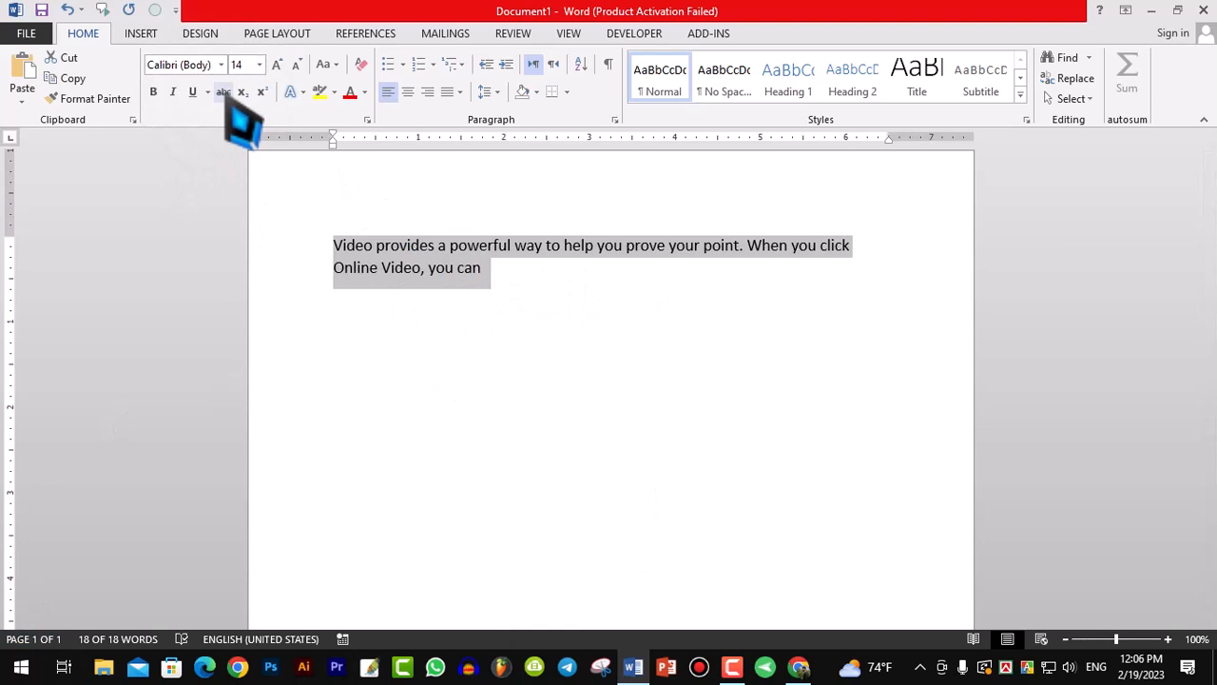
click(483, 284)
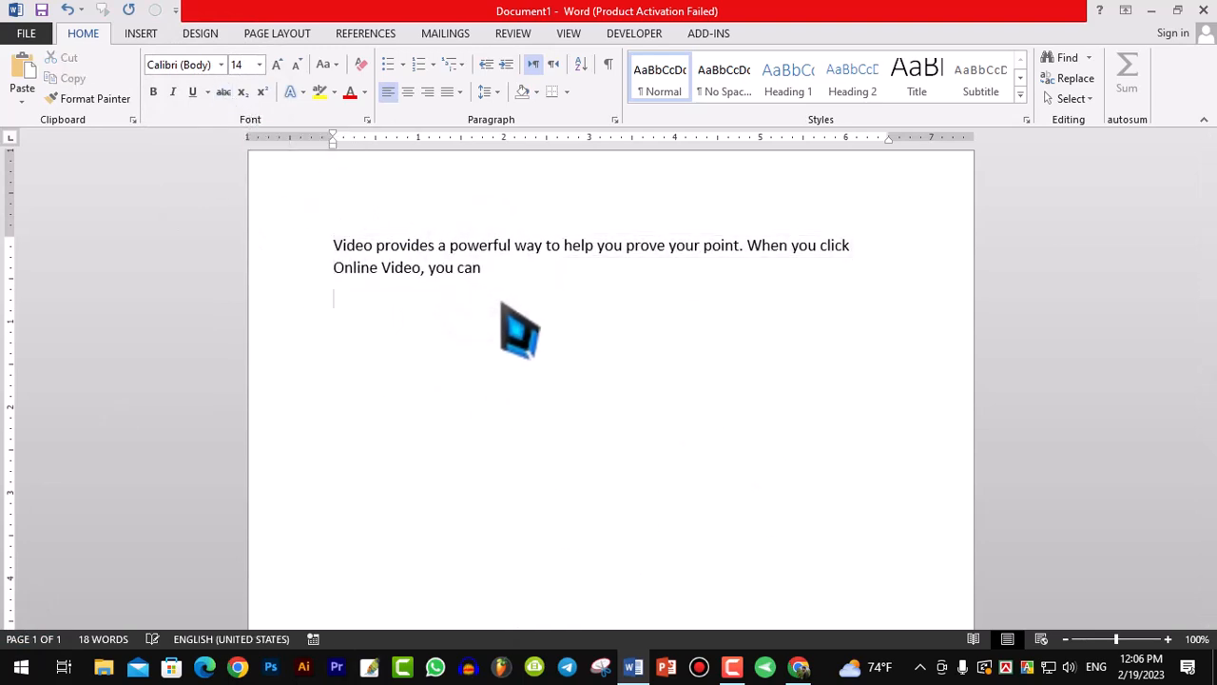
Step: Write a²+b² on the empty line with each 2 formatted as superscript, and return to normal text
text(a)
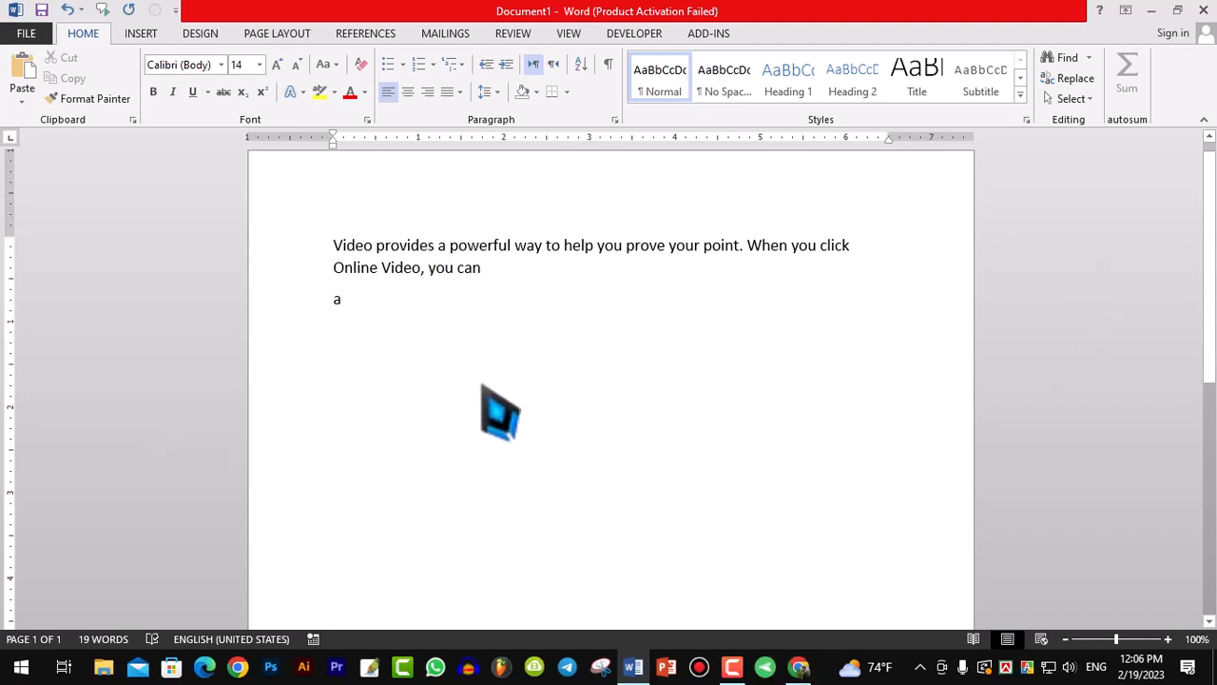
click(261, 92)
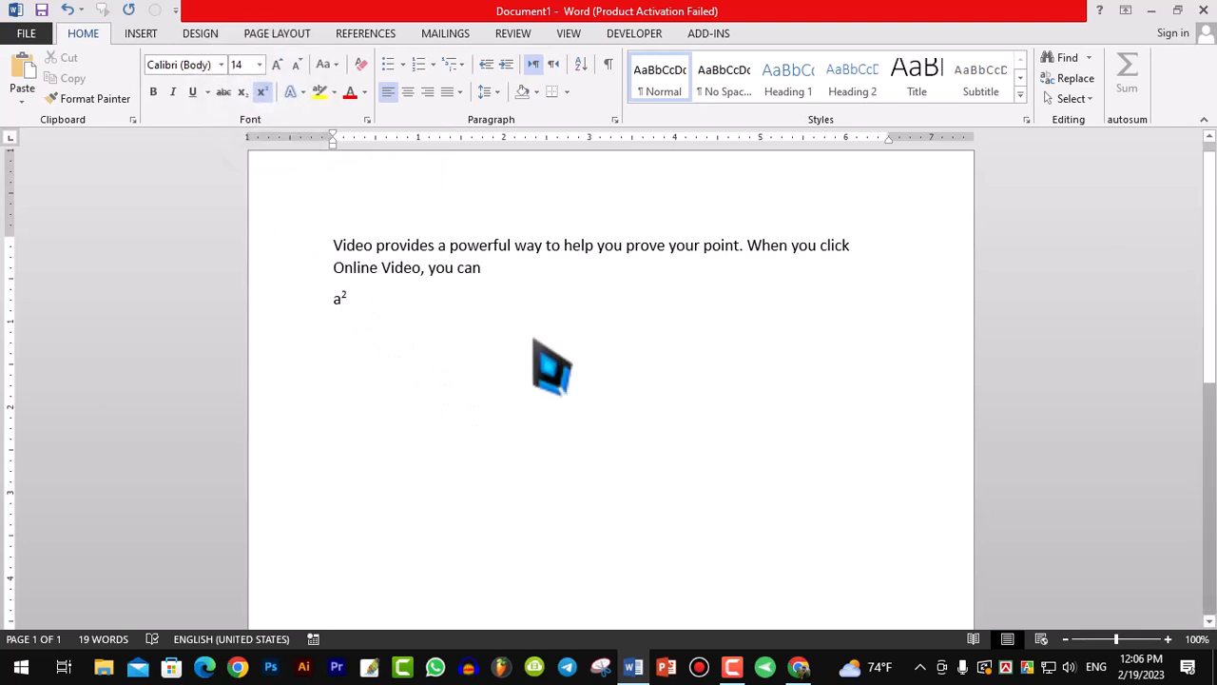
click(261, 91)
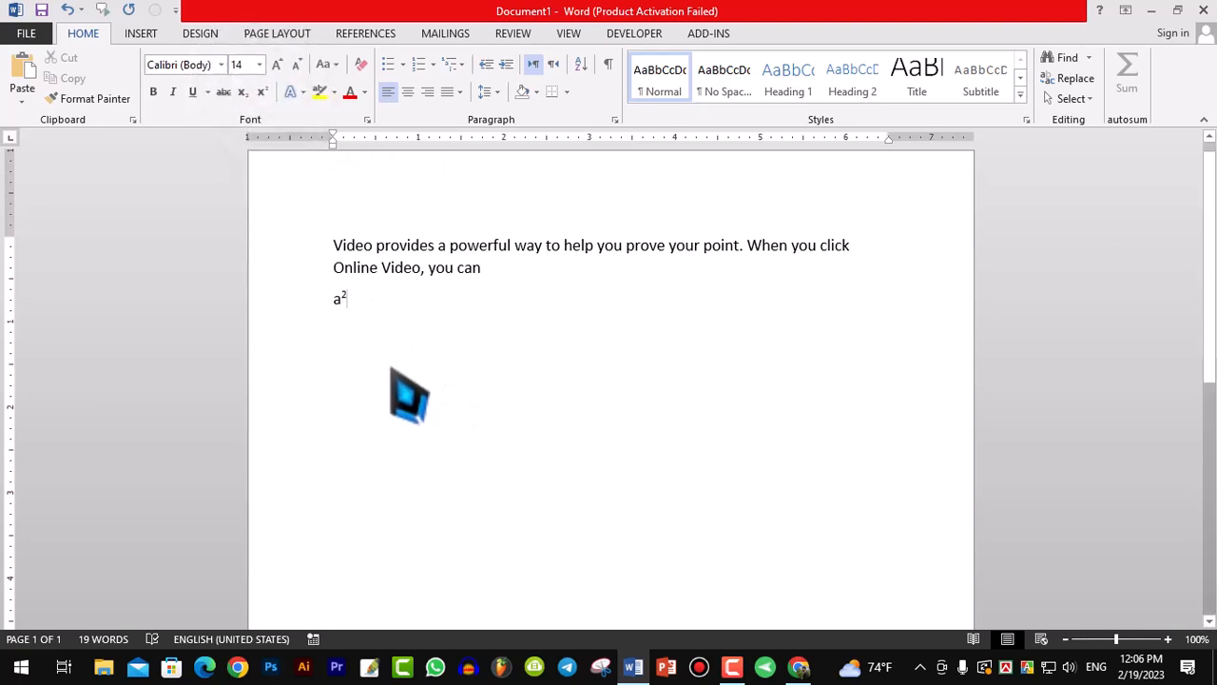
text(+b)
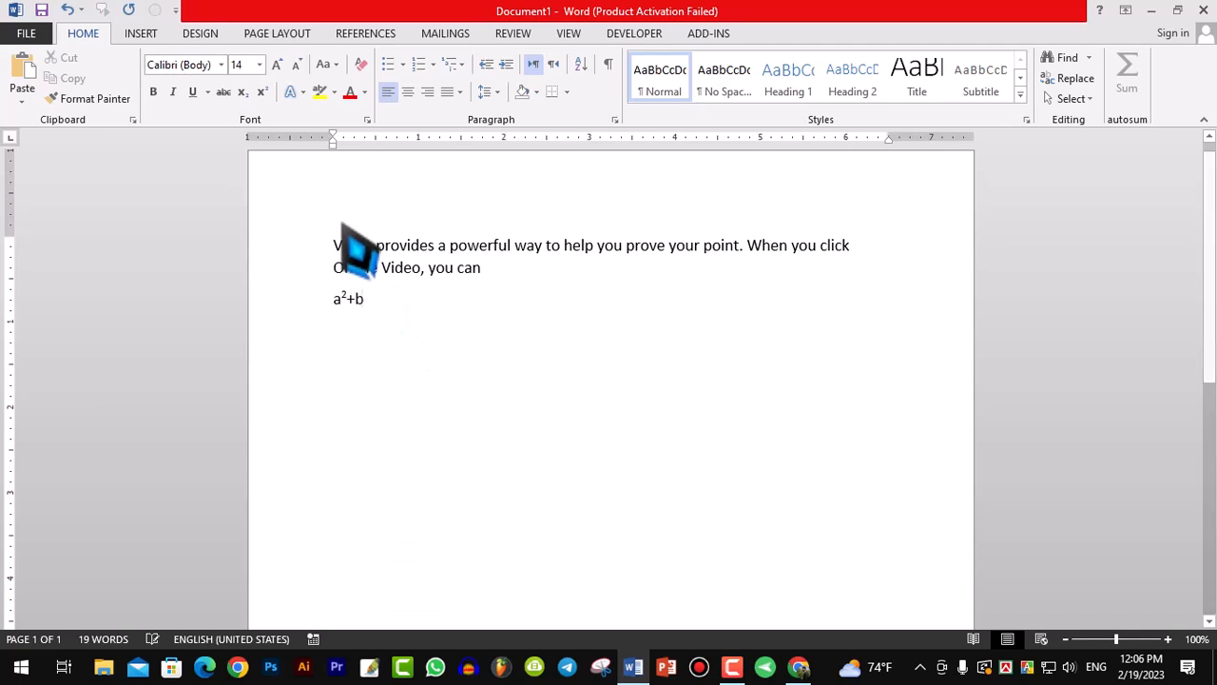
click(259, 91)
text(b)
text(2)
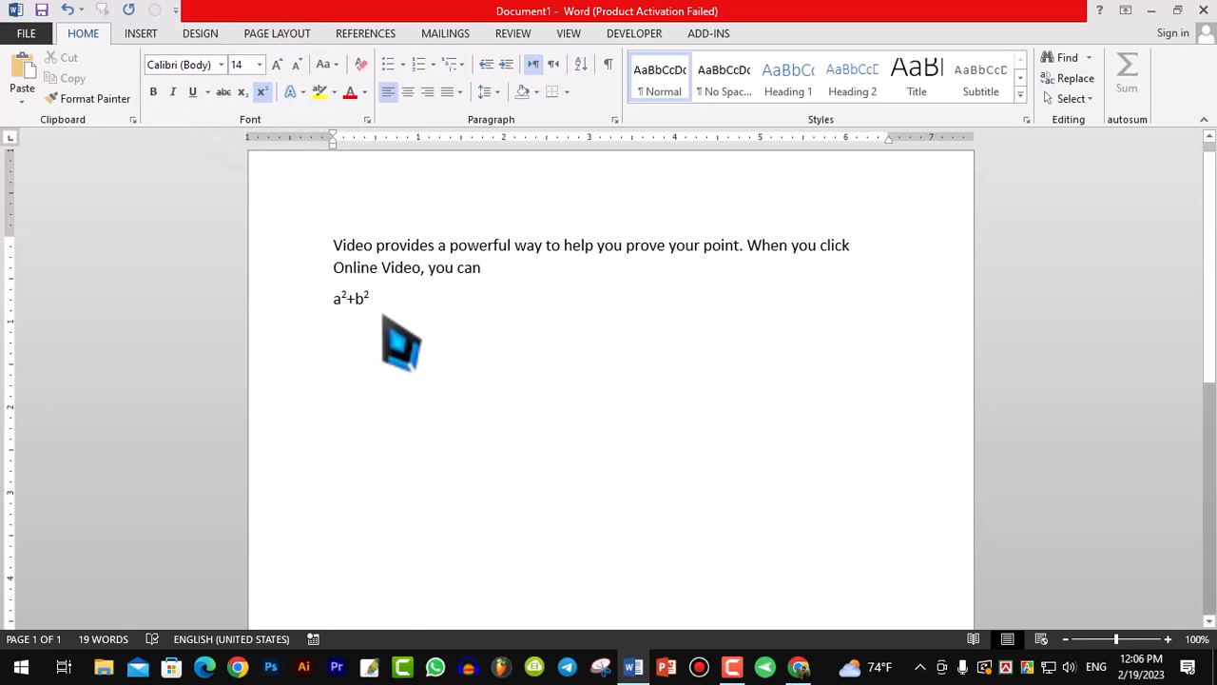
click(261, 92)
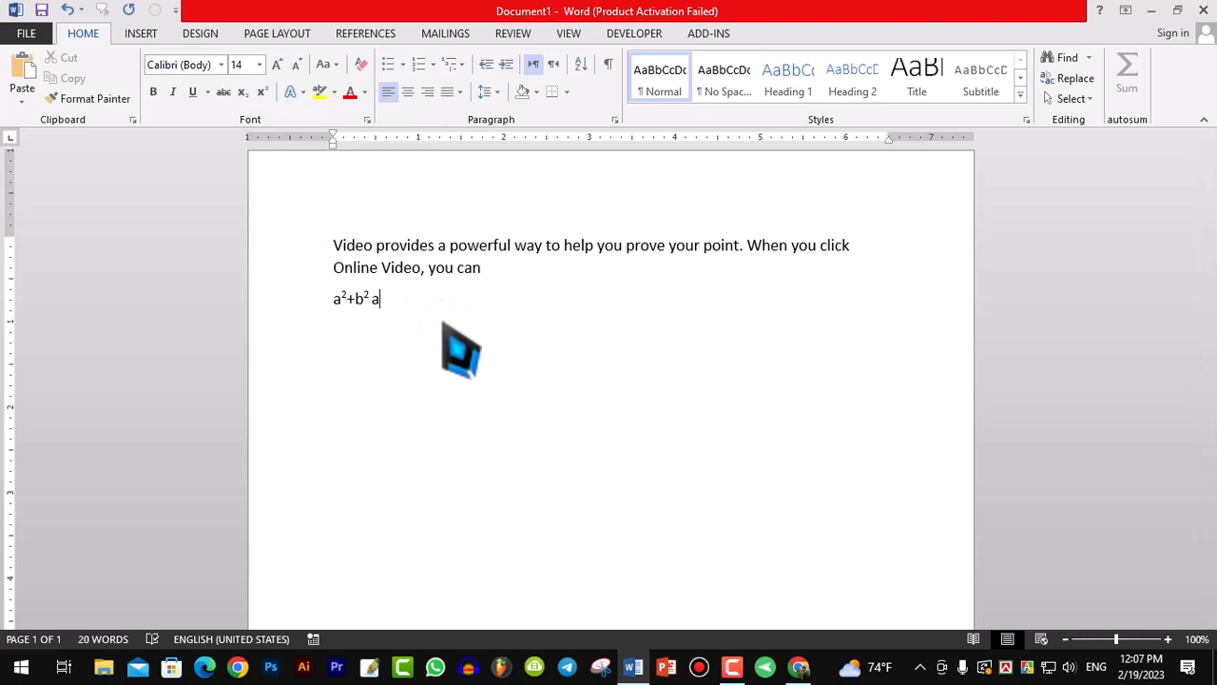
Step: Append a separate a² to the expression line with its 2 in superscript, and turn superscript off
key(ctrl+shift+equal)
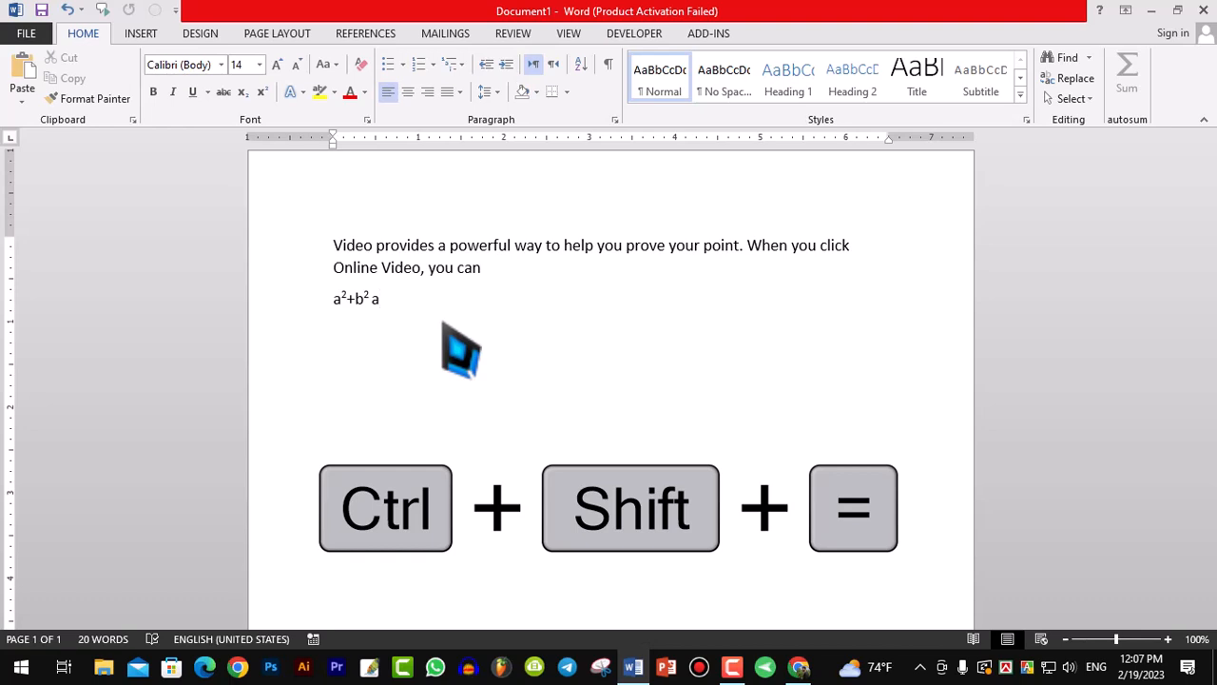
key(ctrl+shift+equal)
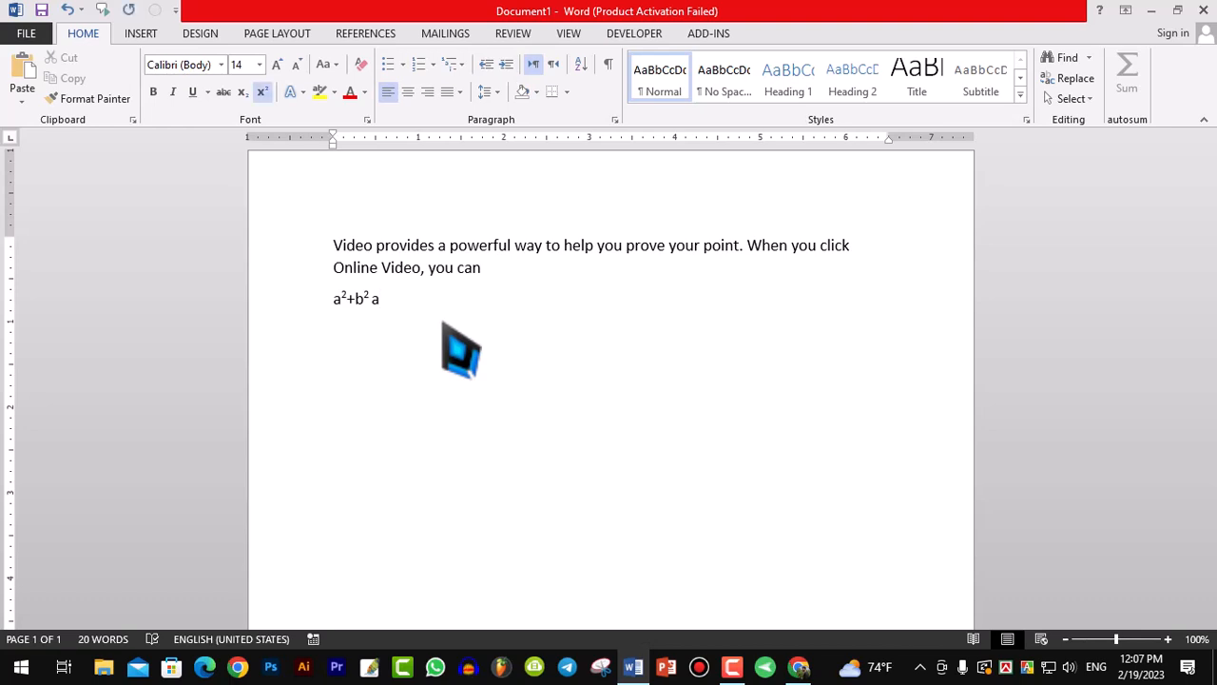
key(ctrl+shift+equal)
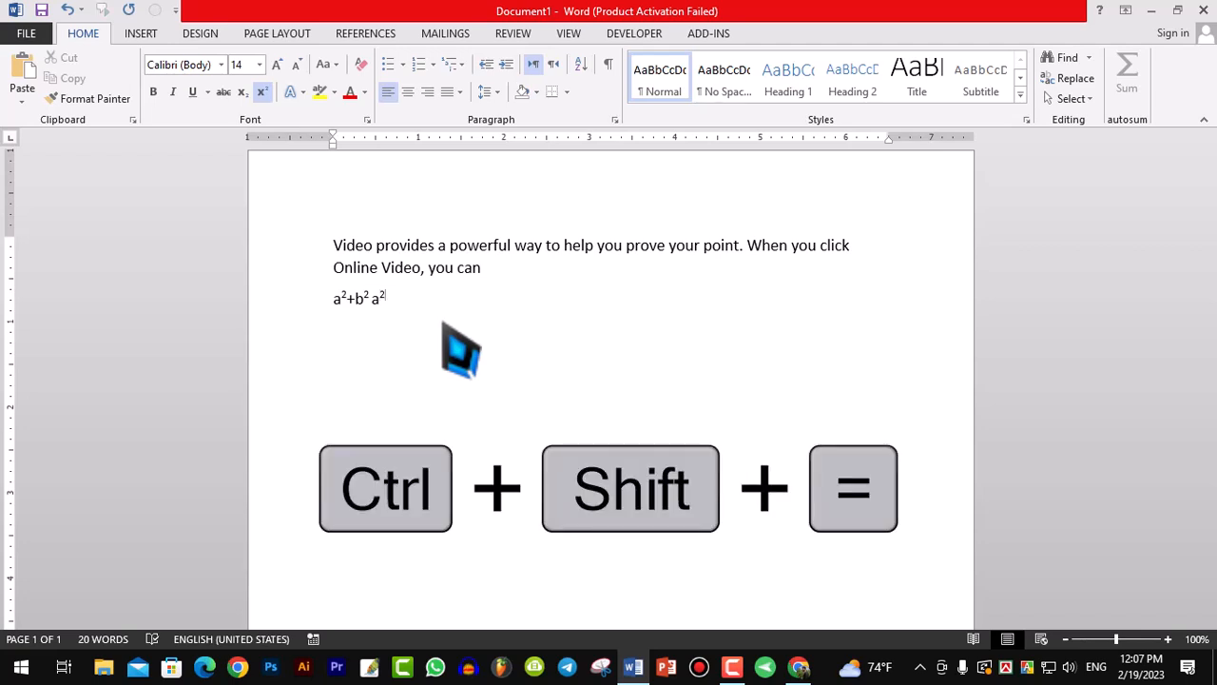
key(ctrl+shift+equal)
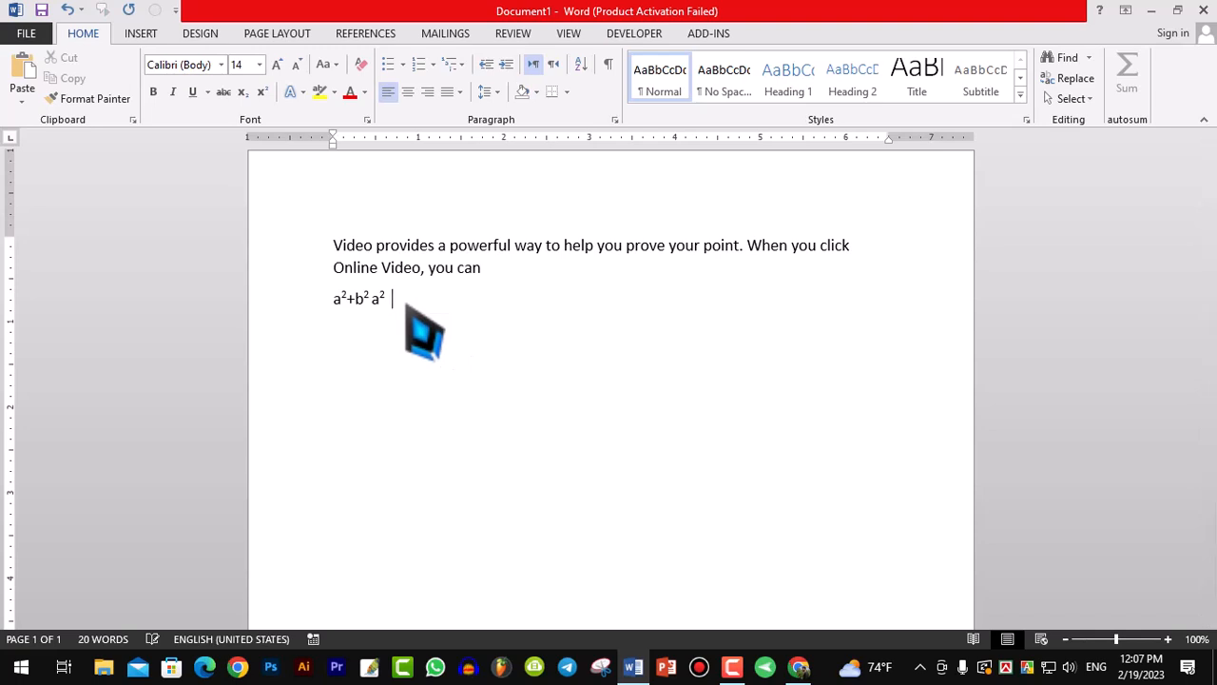
Step: Add an H followed by a subscript 0 at the end of the expression line
text(H)
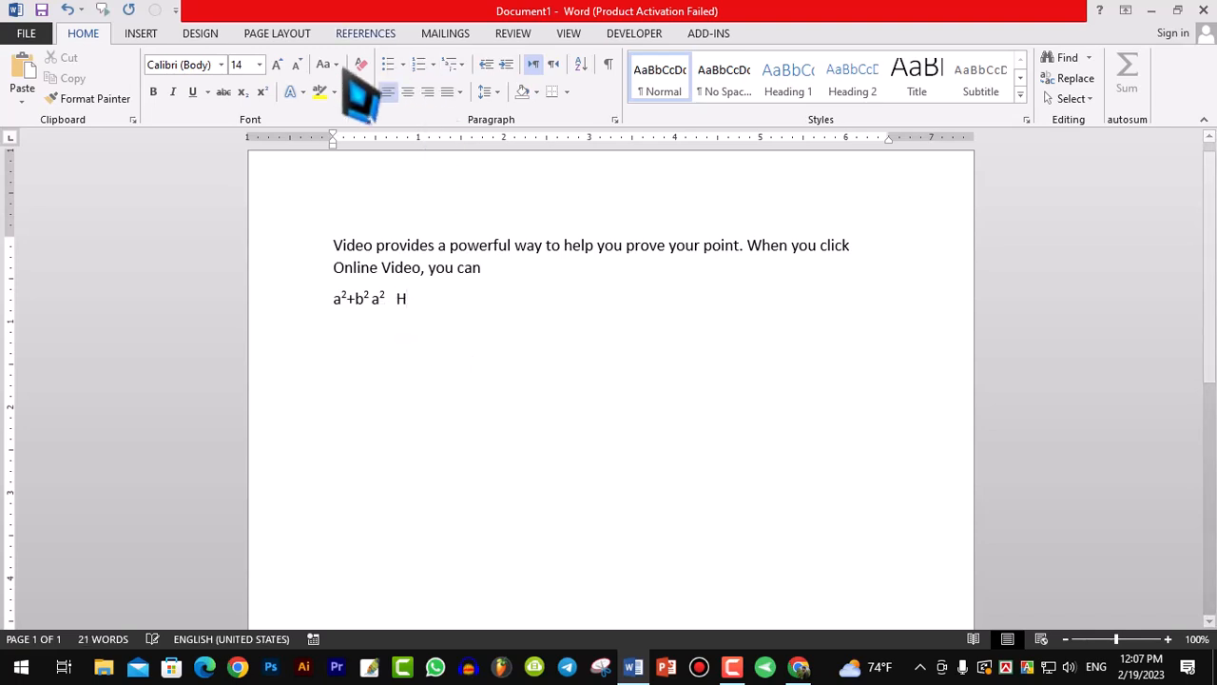
click(244, 94)
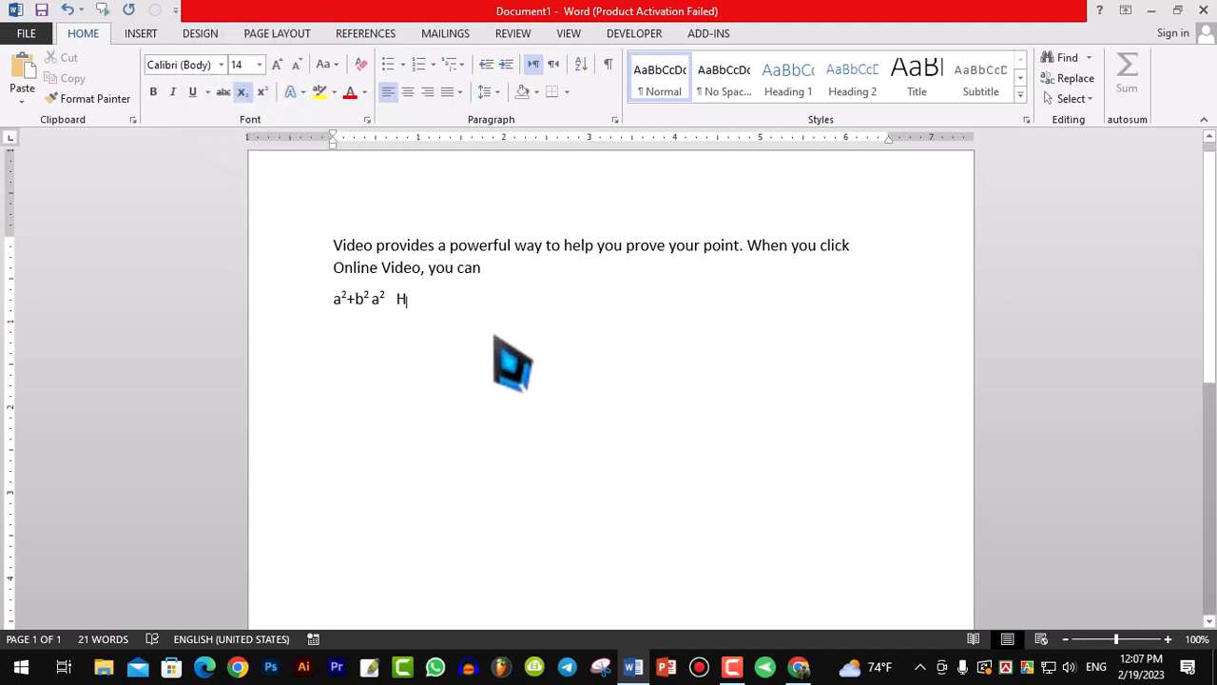
text(o)
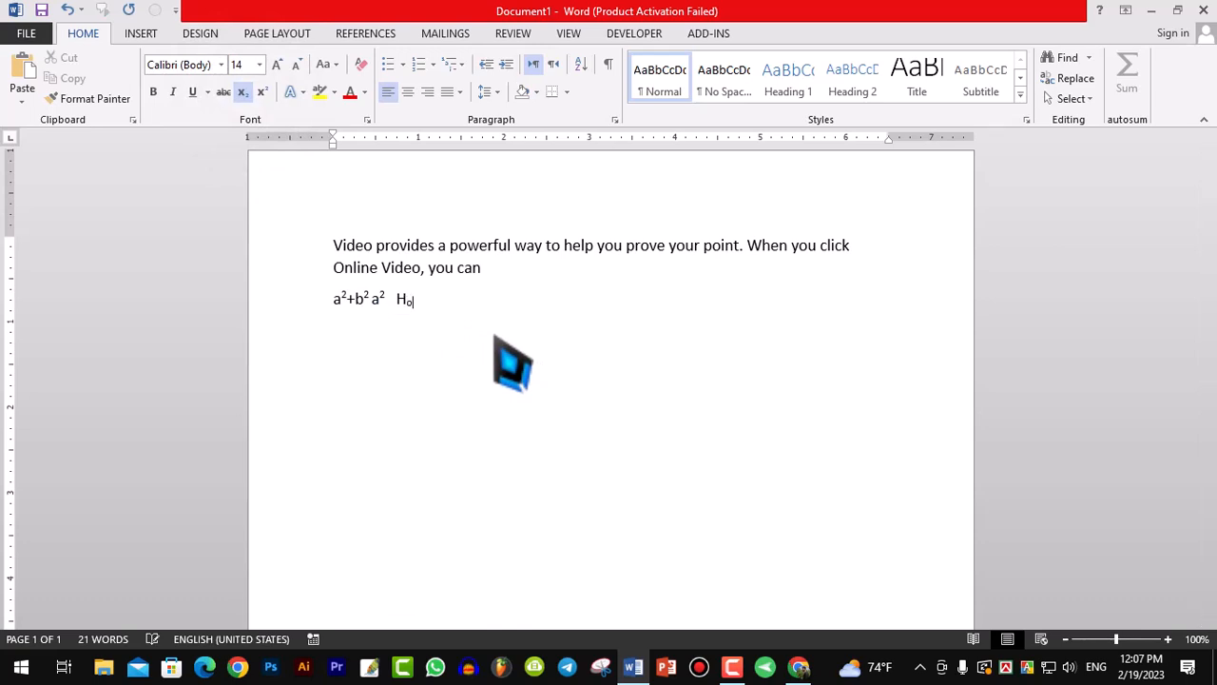
key(BackSpace)
text(0)
Step: Remove the subscript formatting from the 0 after the H and delete that 0
drag(415, 303, 403, 306)
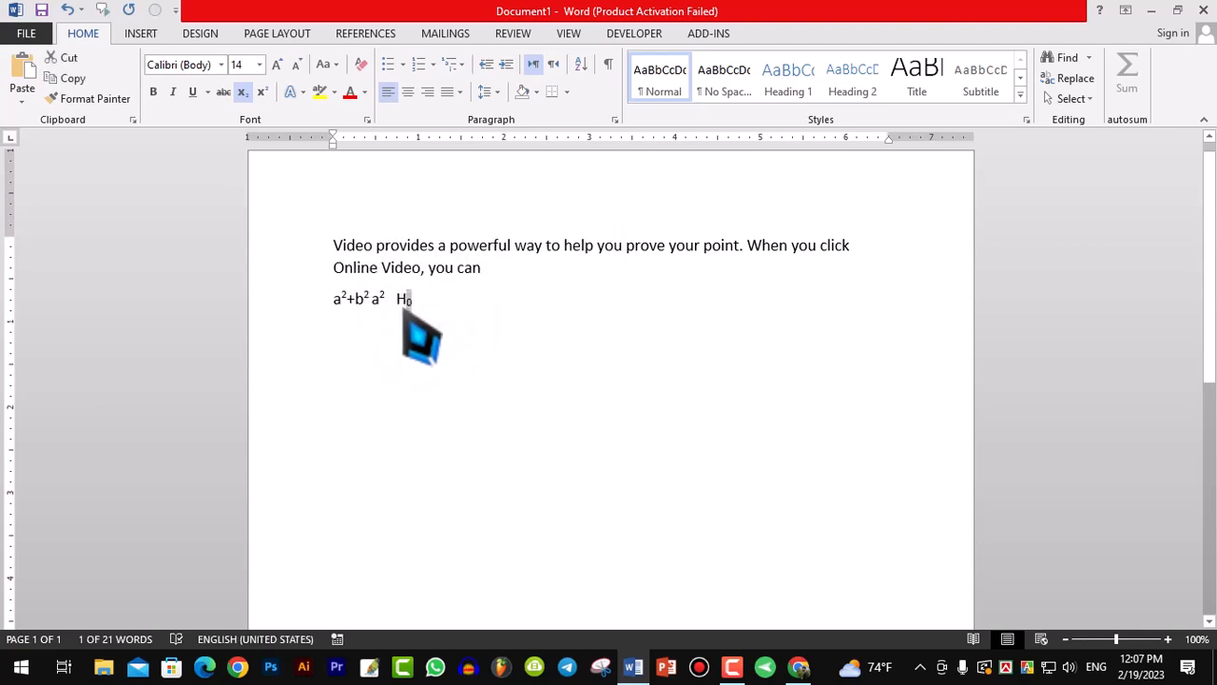
click(244, 95)
click(424, 303)
key(BackSpace)
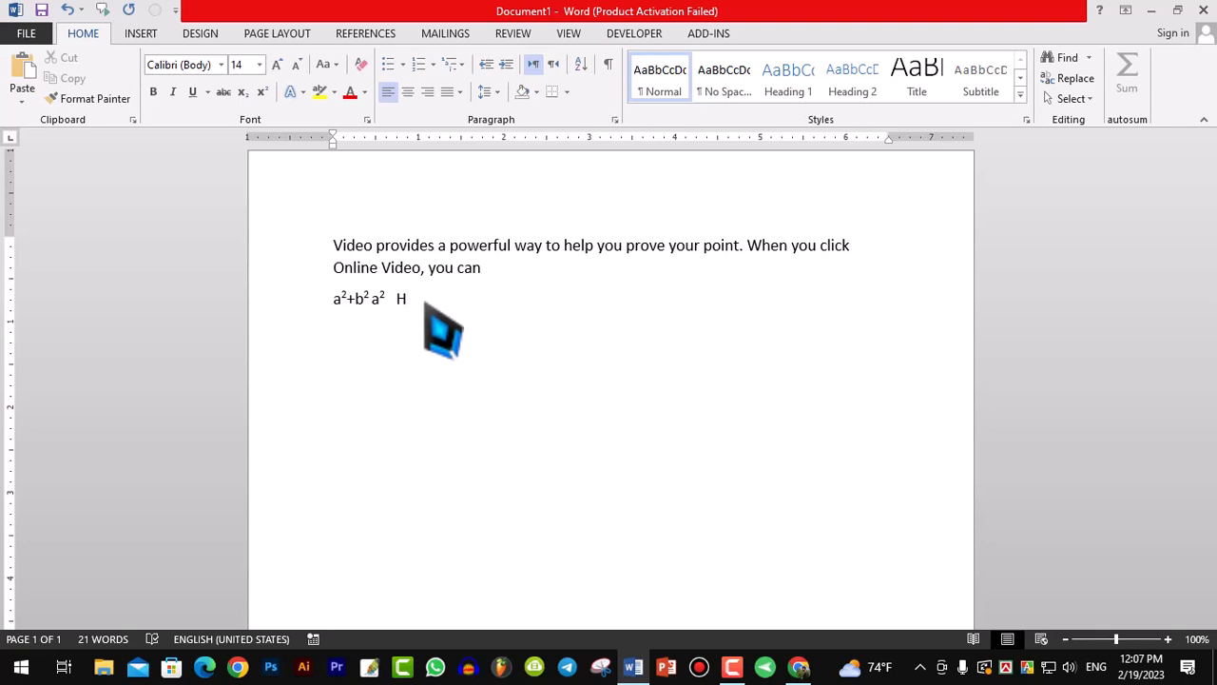
Step: Add a subscript 0 after the H again, turn subscript off, and delete both characters
key(ctrl+equal)
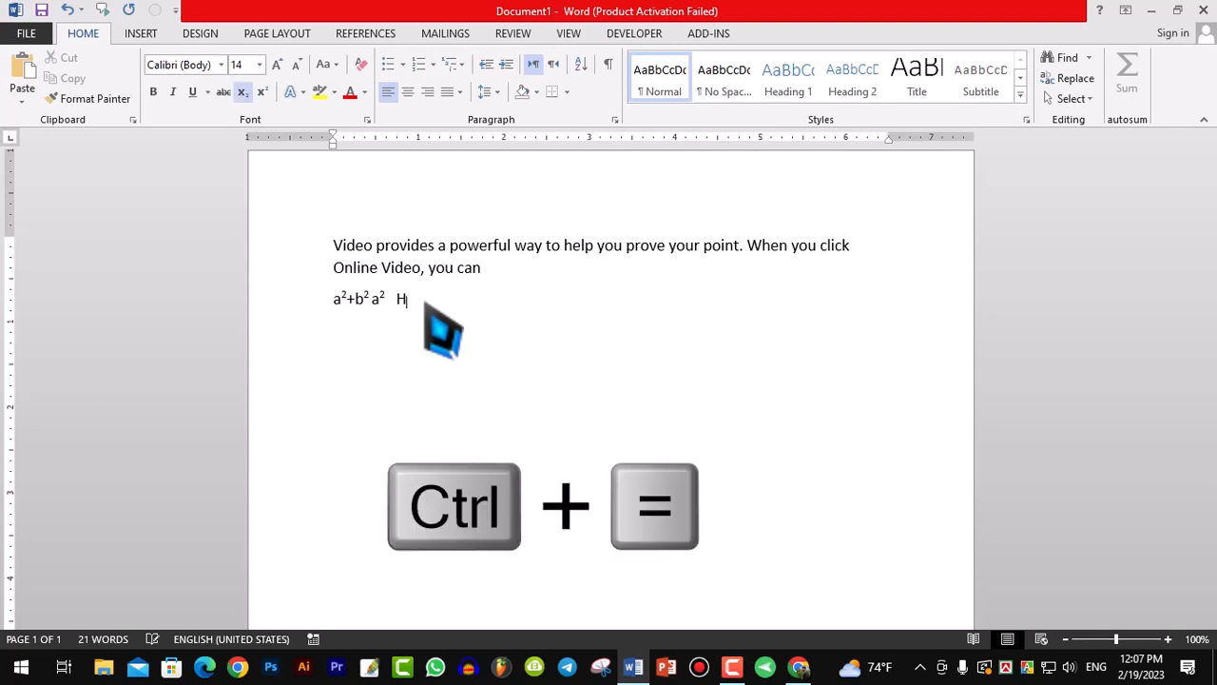
text(2)
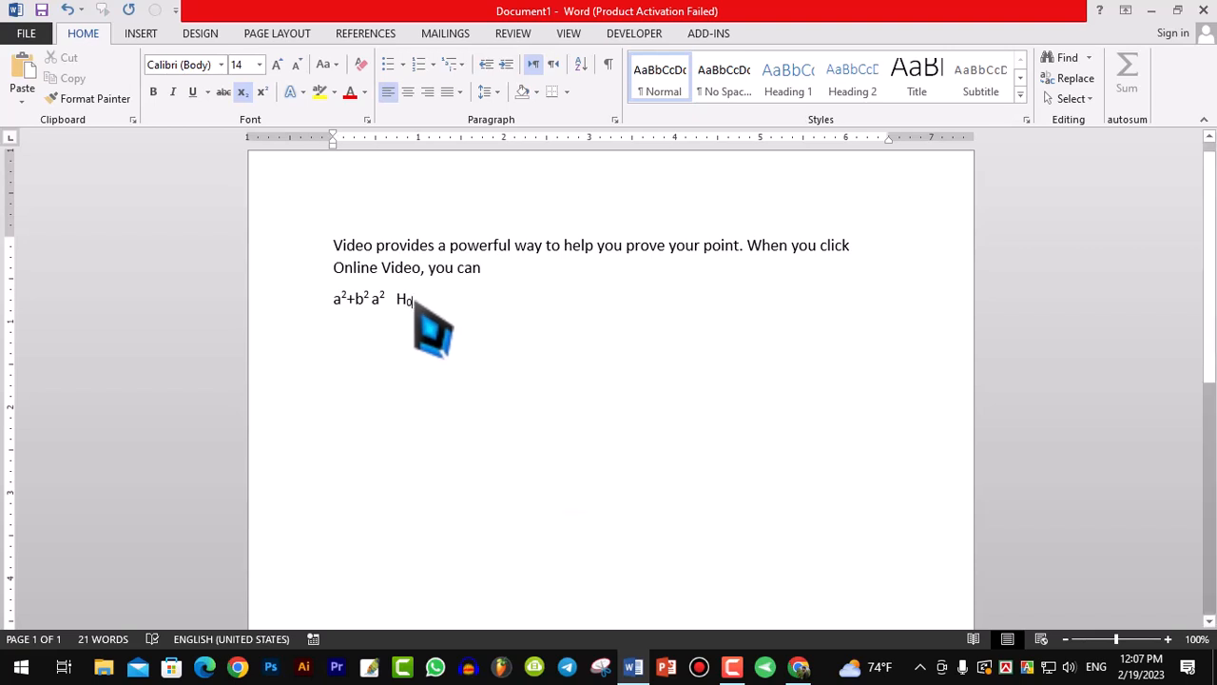
key(ctrl+equal)
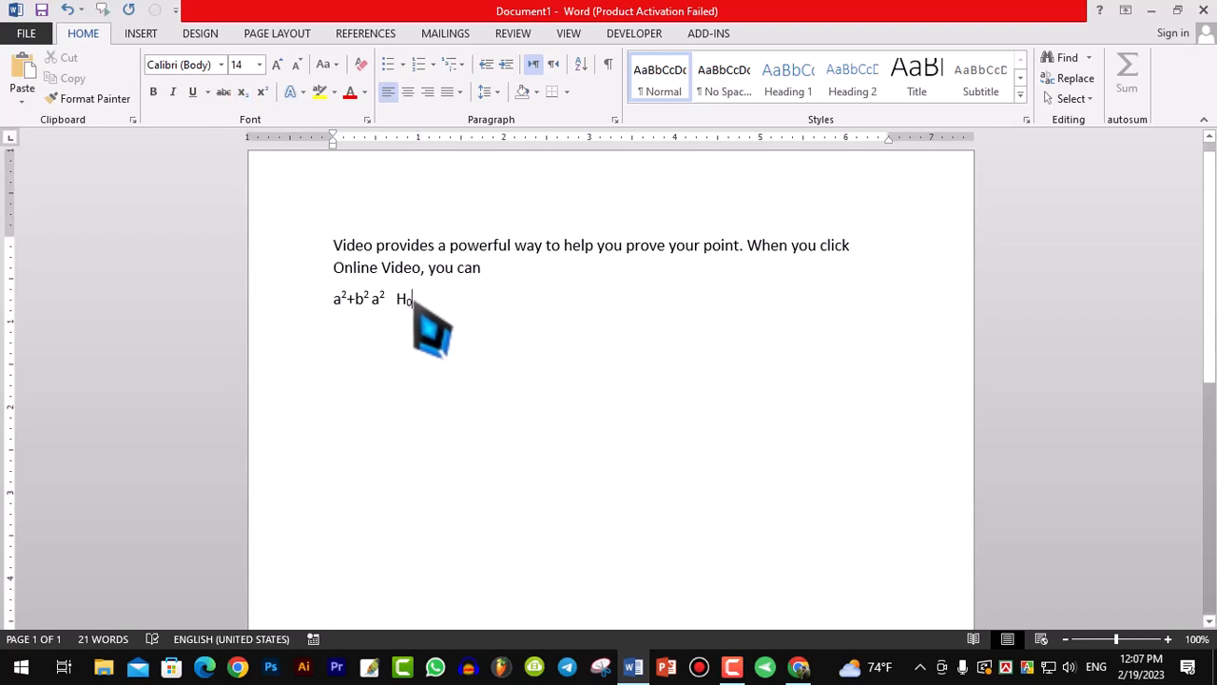
key(BackSpace)
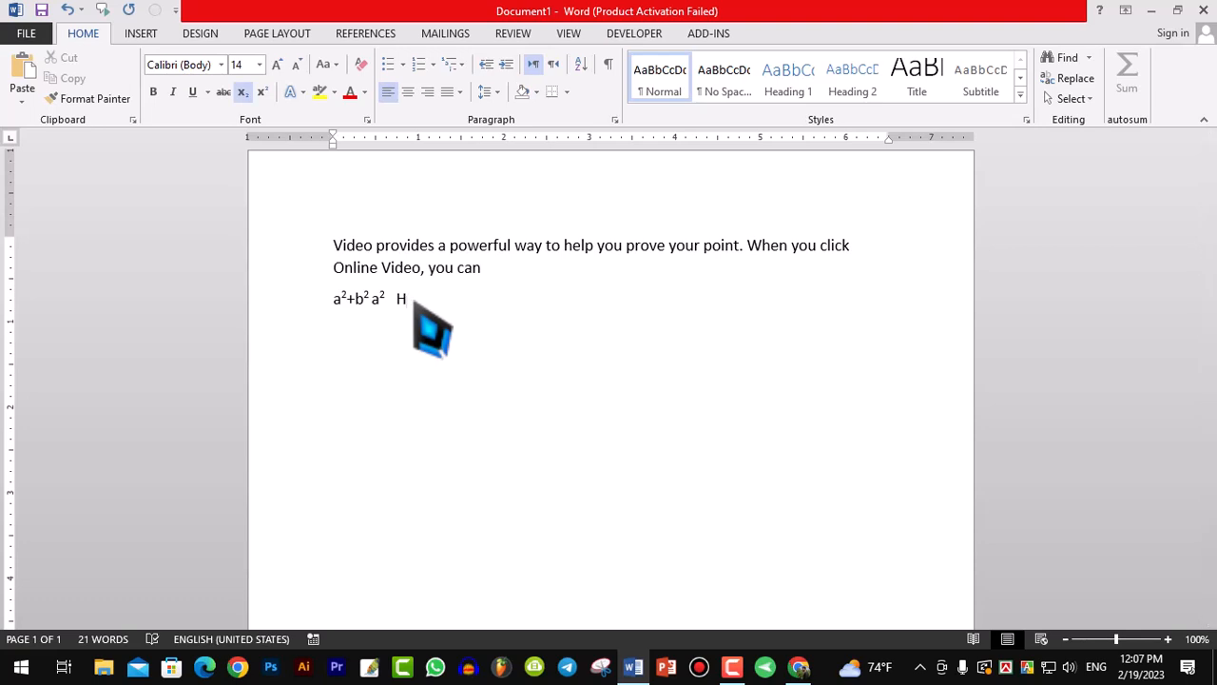
key(BackSpace)
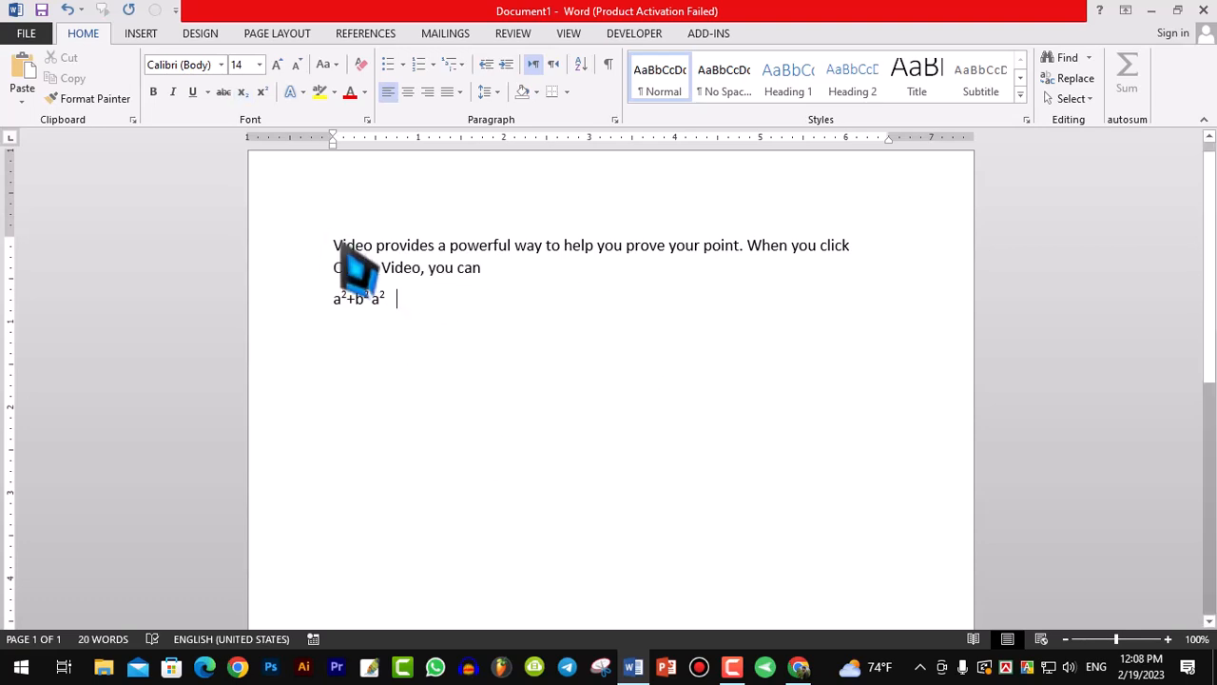
Step: Apply the black text effect with a white outline and blue hard shadow to "Video provides a powerful"
drag(335, 246, 480, 237)
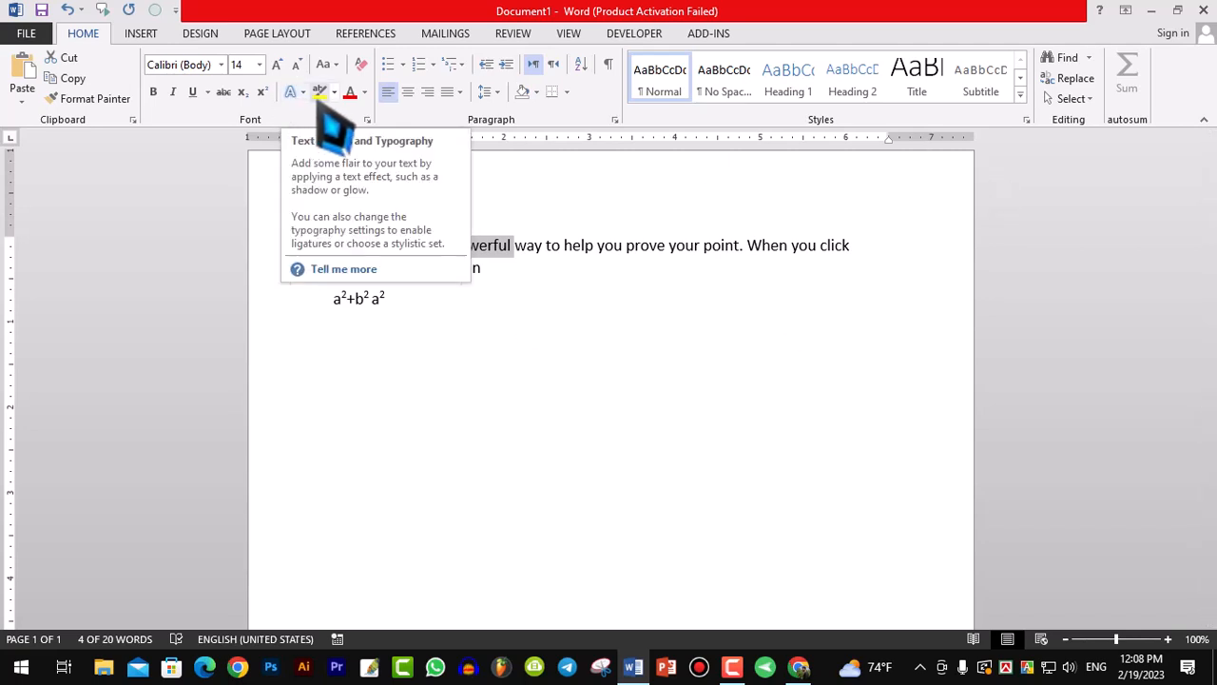
click(302, 93)
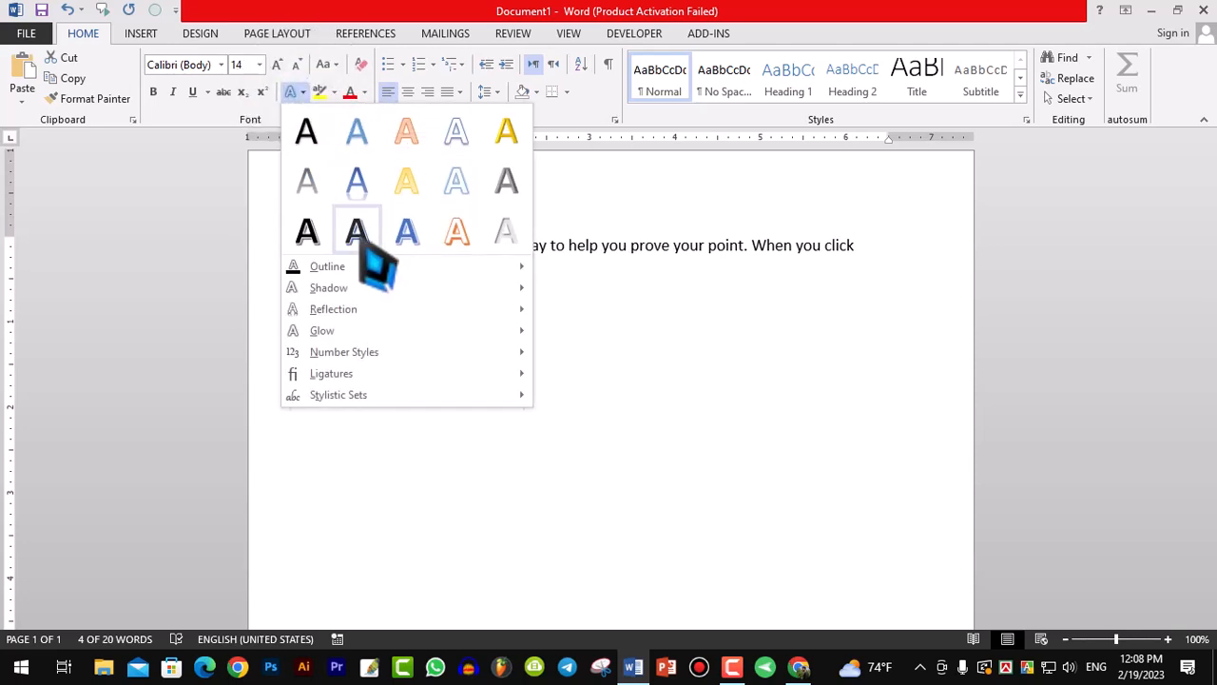
click(367, 238)
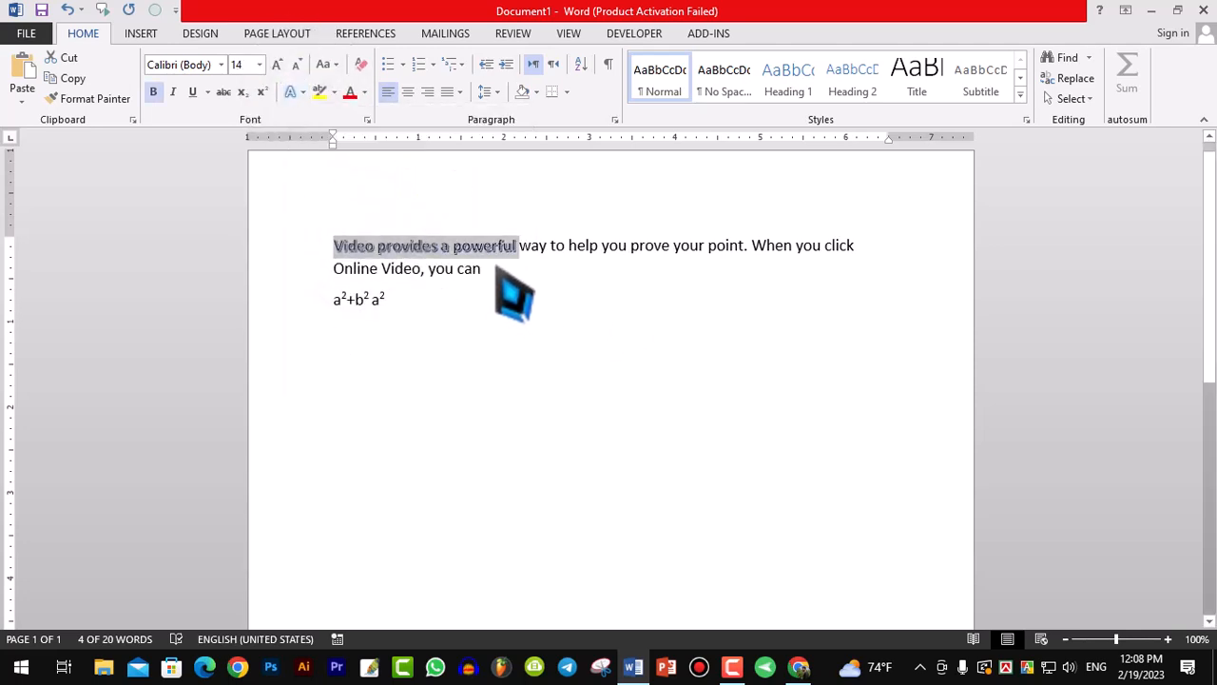
Step: Enlarge "Video provides a powerful" to font size 22 and deselect it
click(277, 65)
click(277, 65)
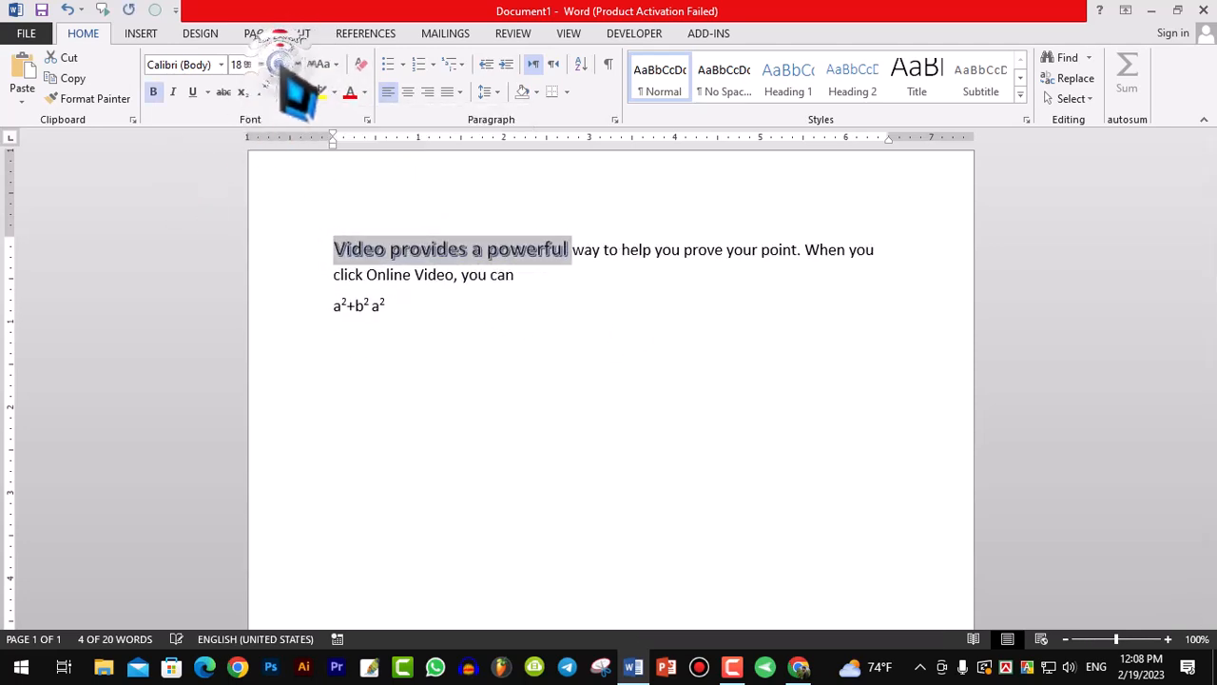
click(276, 65)
click(277, 64)
click(620, 286)
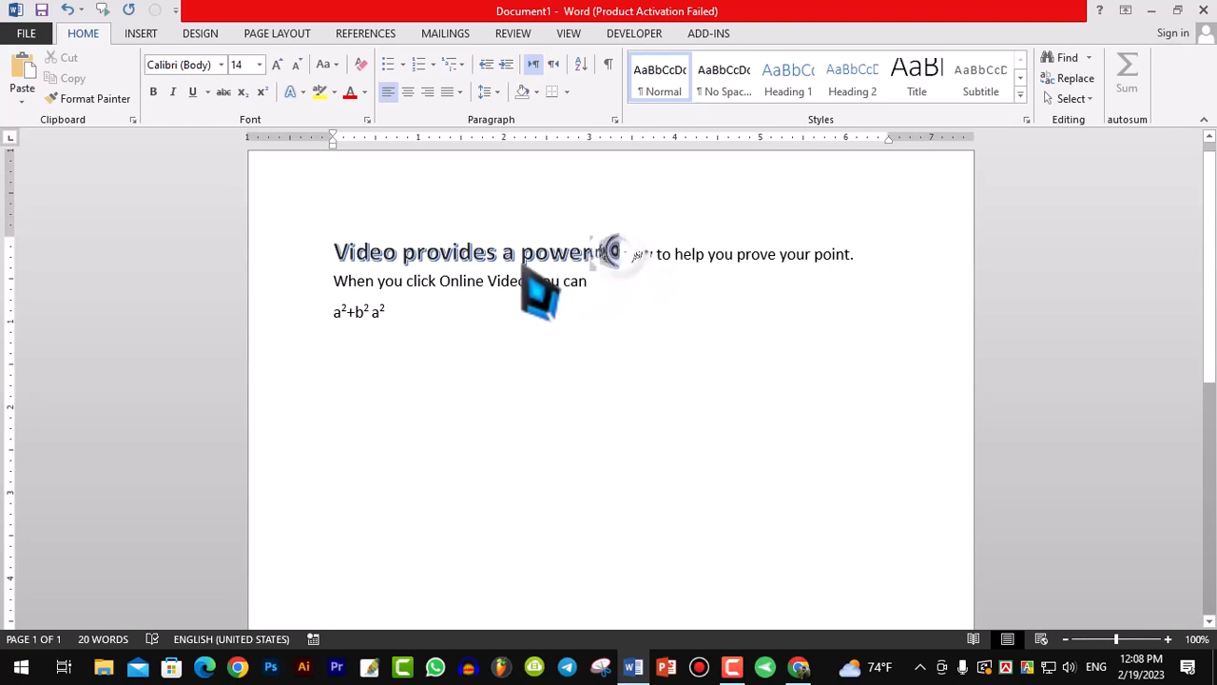
drag(622, 254, 342, 261)
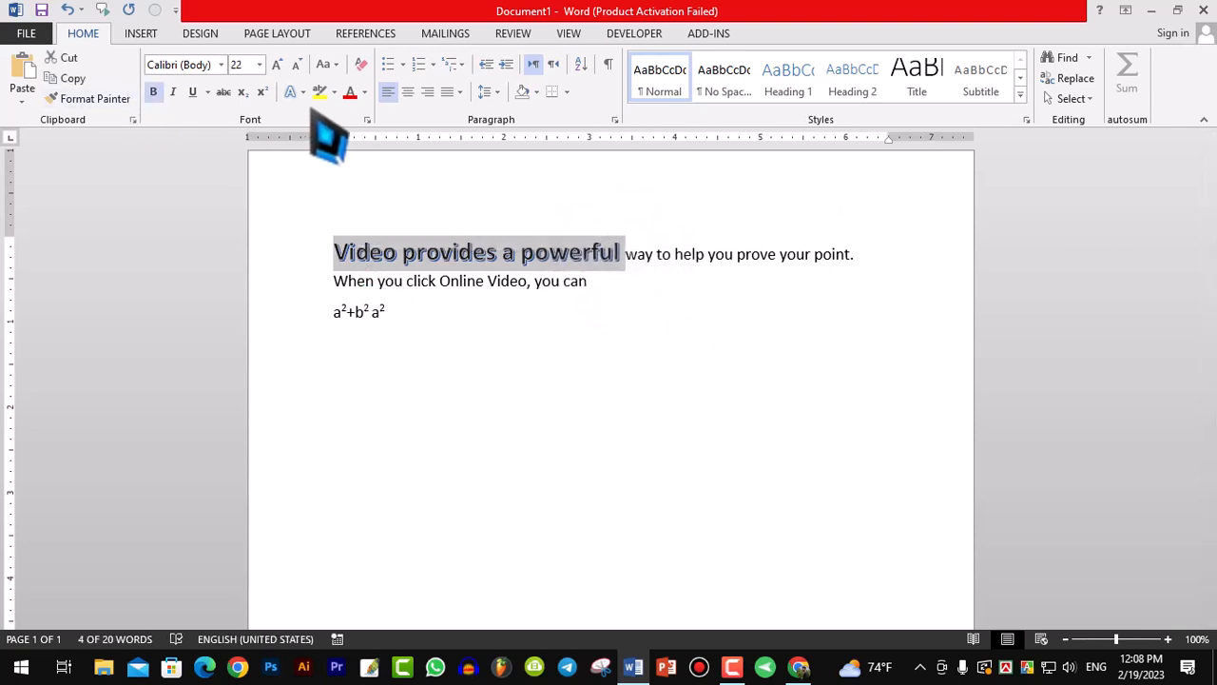
click(550, 314)
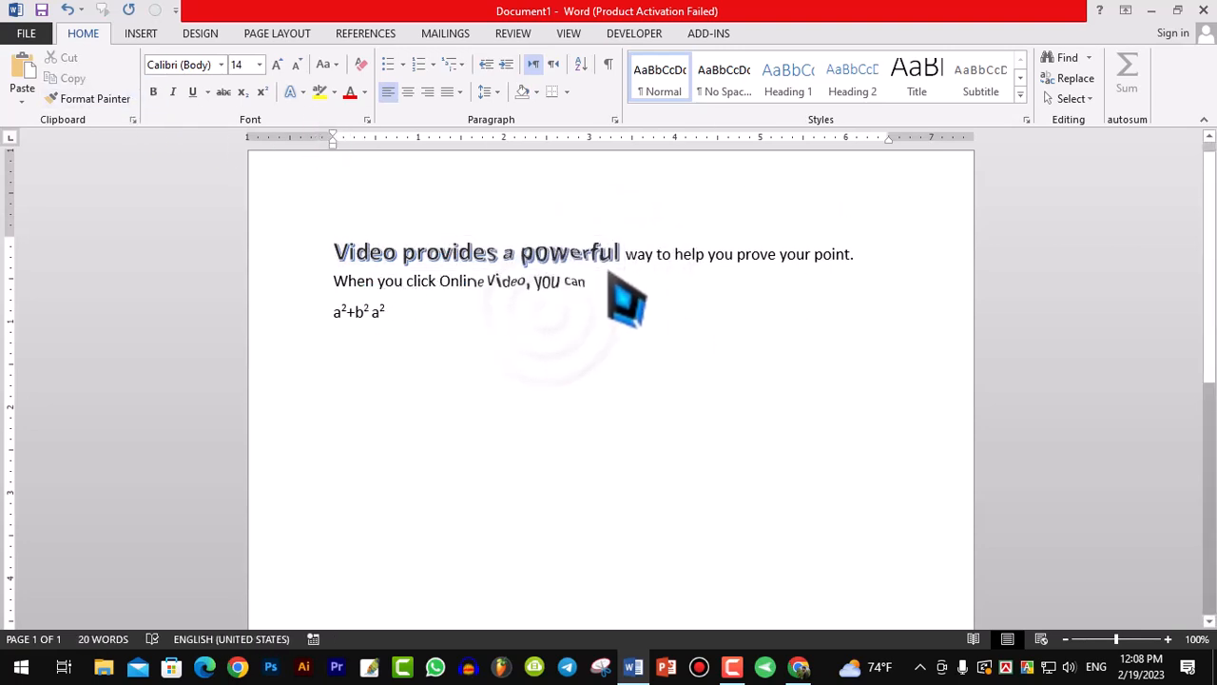
Step: Select the words "way to help you prove your point" in the first line
drag(624, 252, 850, 260)
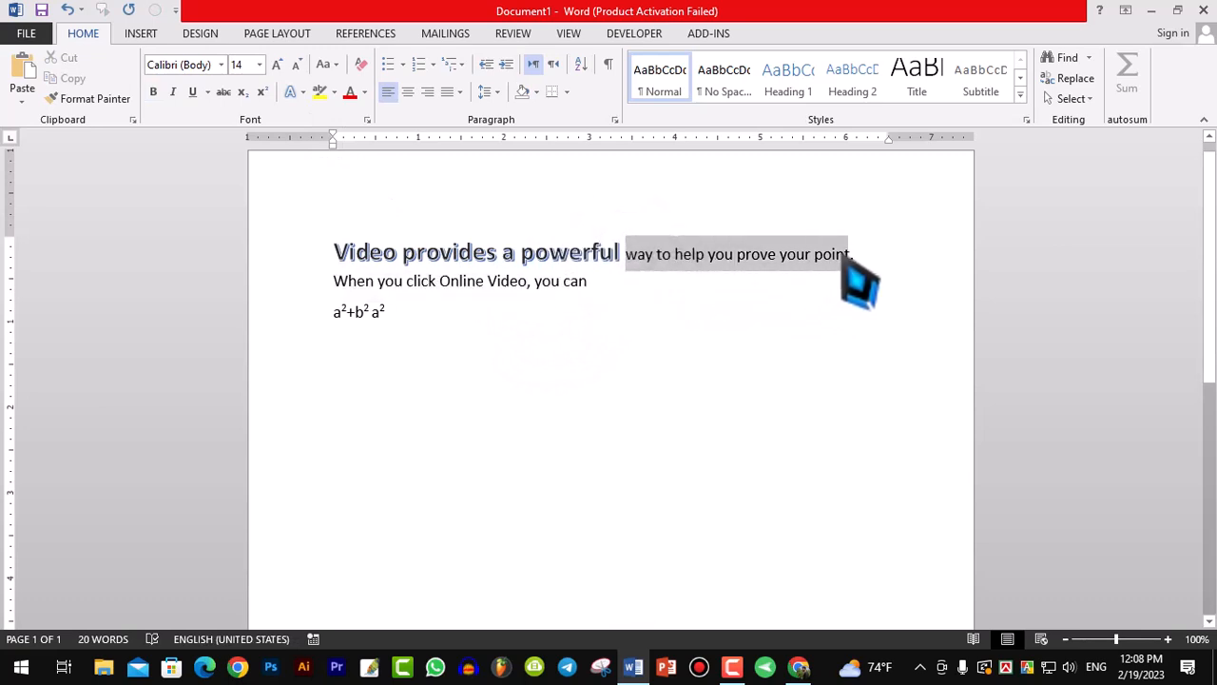